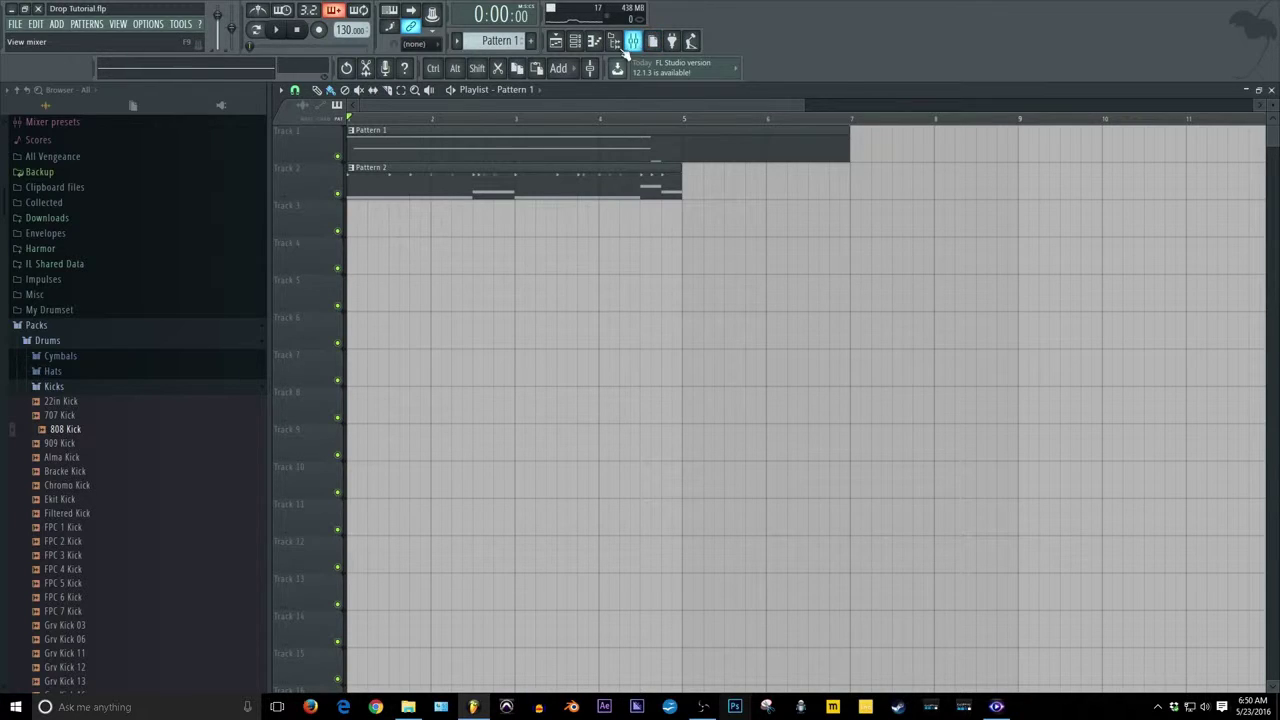
Step: Open the Snails reference chain and inspect Serum's FX page and oscillators (FFT_Animal 1, E_Yeah)
{"action": "left_click", "coordinate": [587, 48]}
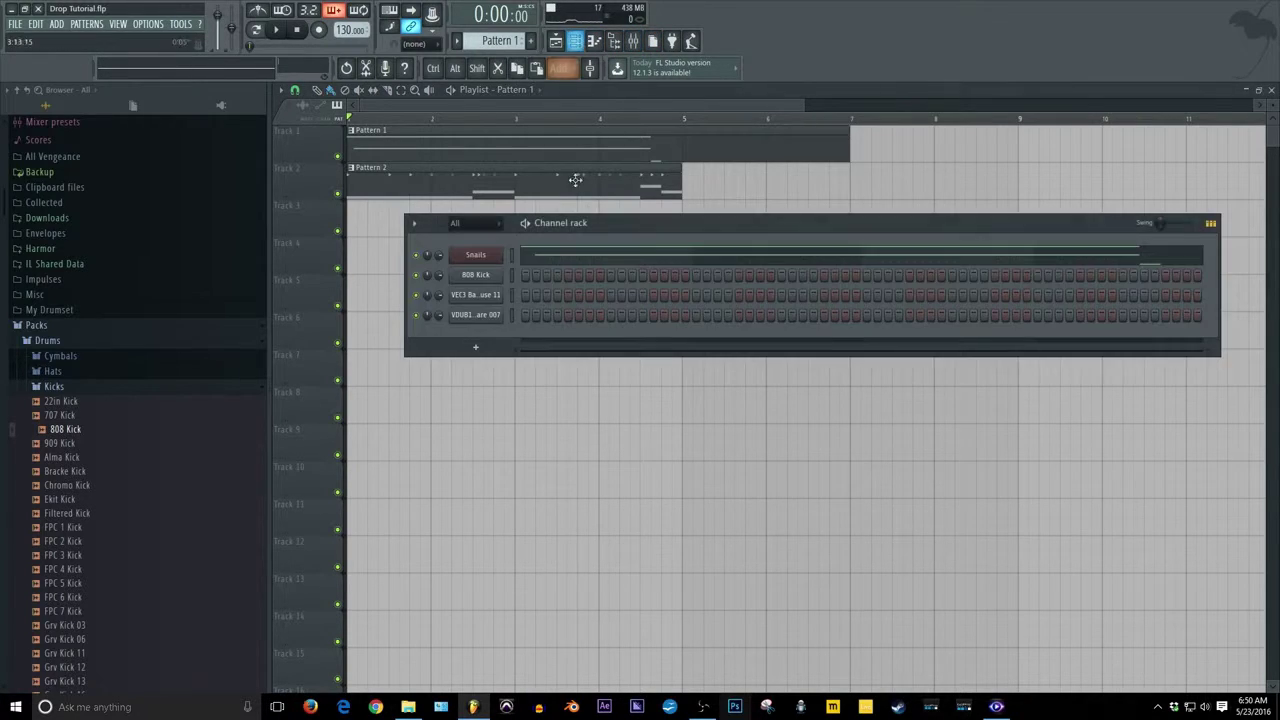
{"action": "left_click", "coordinate": [492, 262]}
{"action": "left_click_drag", "start_coordinate": [572, 99], "coordinate": [897, 205]}
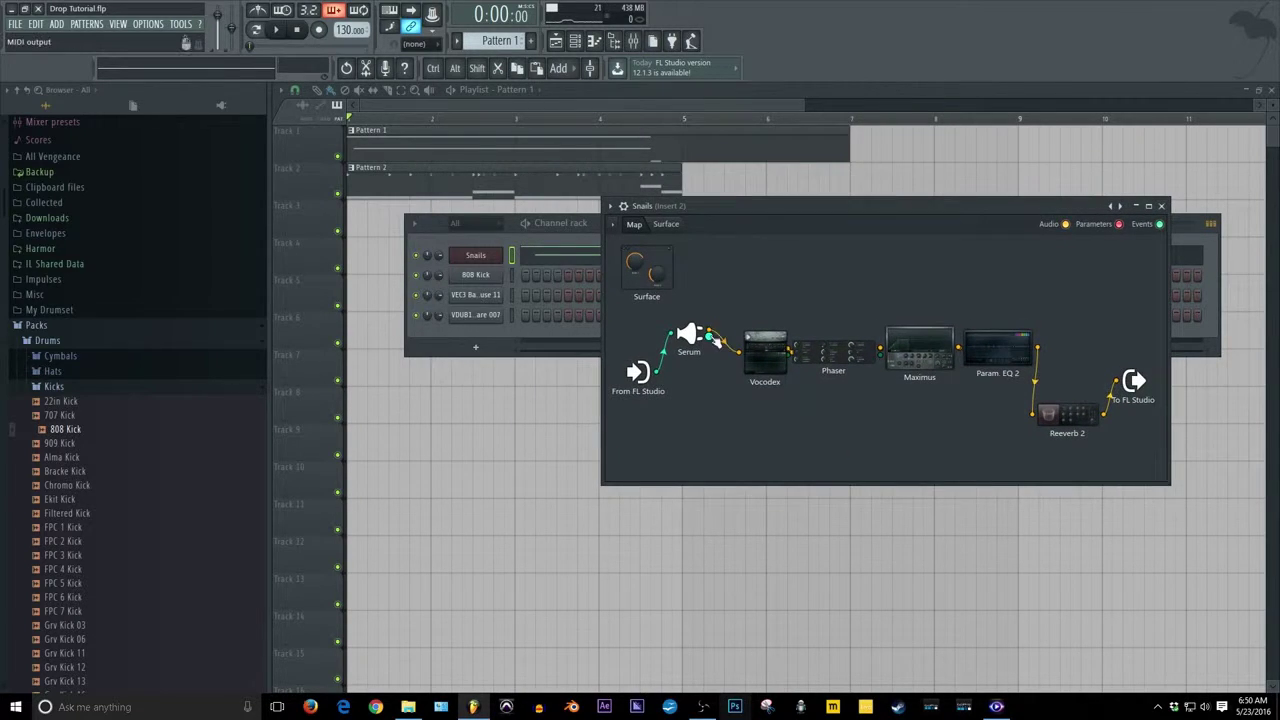
{"action": "double_click", "coordinate": [686, 337]}
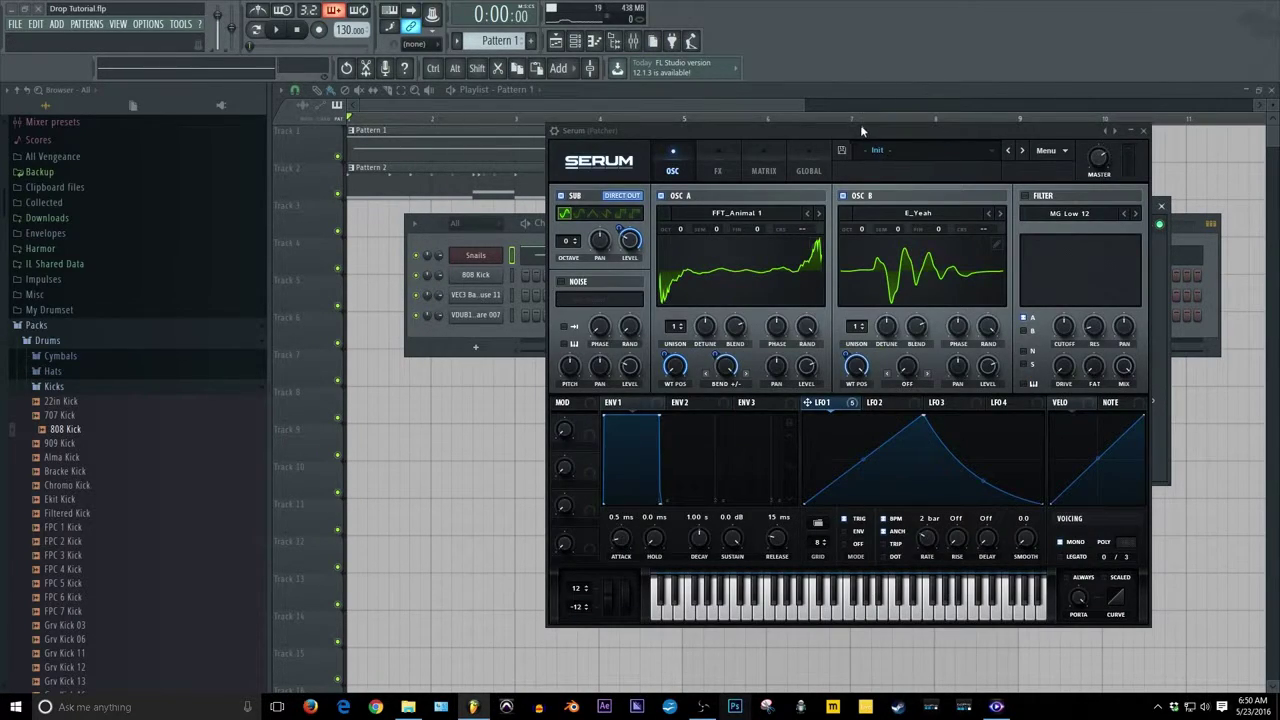
{"action": "left_click_drag", "start_coordinate": [860, 124], "coordinate": [737, 141]}
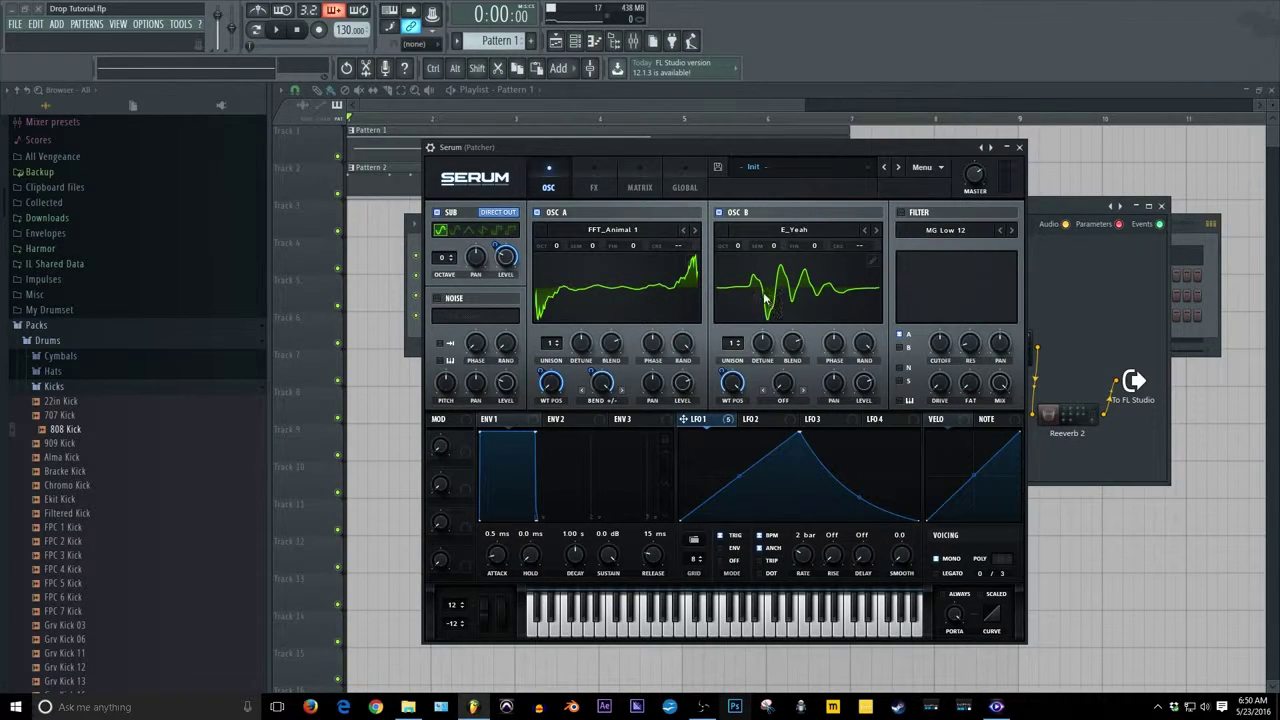
{"action": "left_click", "coordinate": [593, 187]}
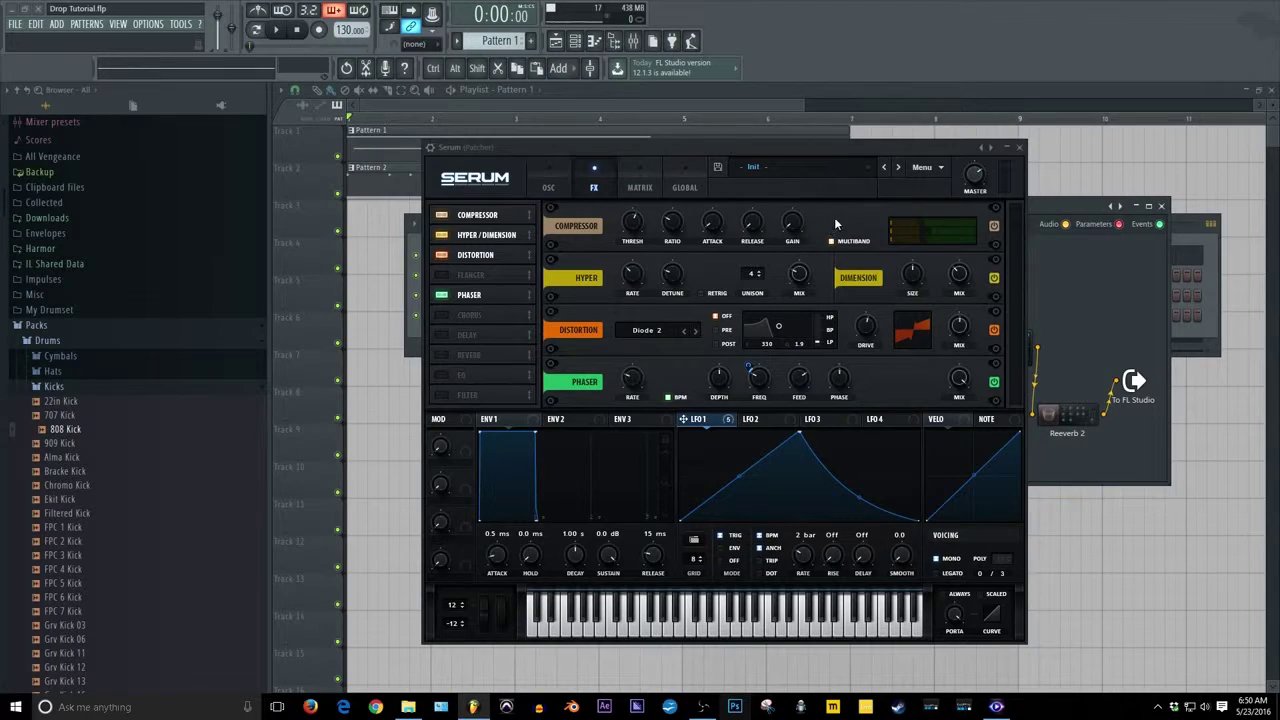
{"action": "left_click", "coordinate": [552, 186]}
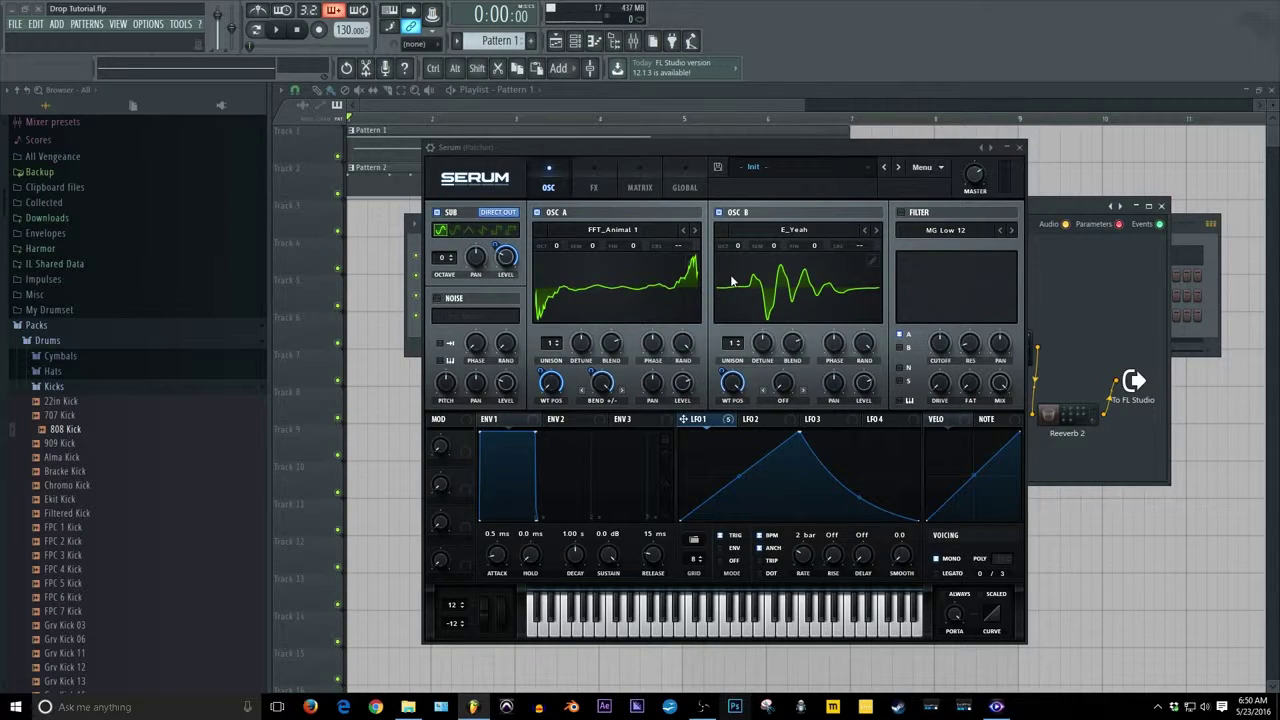
Step: Close the Snails reference windows and add a new Serum channel to the Channel rack
{"action": "left_click", "coordinate": [1019, 147]}
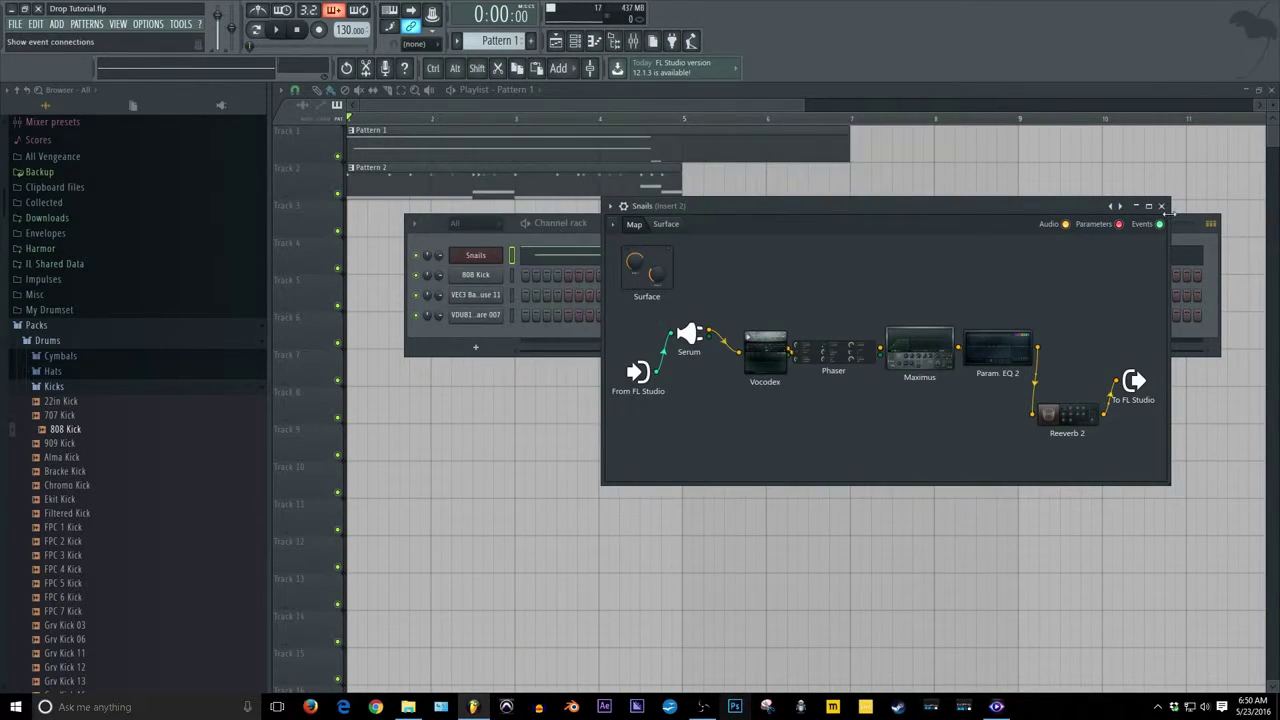
{"action": "left_click", "coordinate": [1162, 207]}
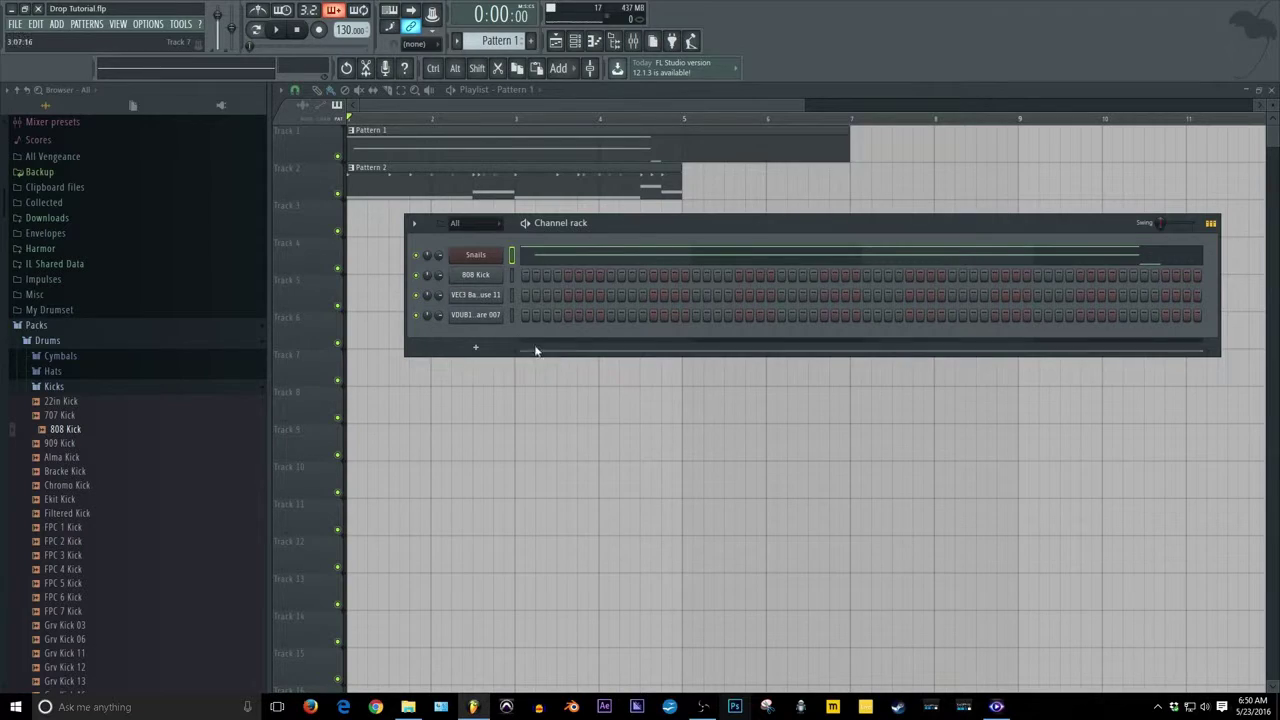
{"action": "left_click", "coordinate": [493, 348]}
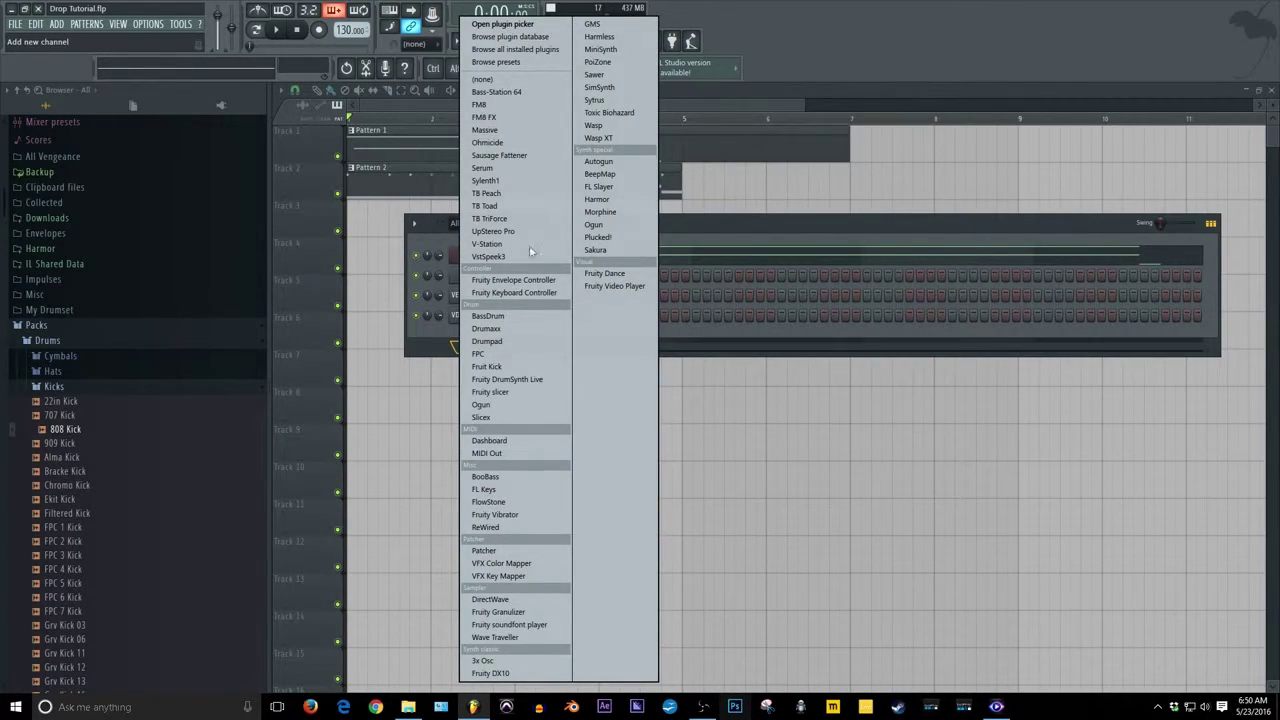
{"action": "left_click", "coordinate": [507, 170]}
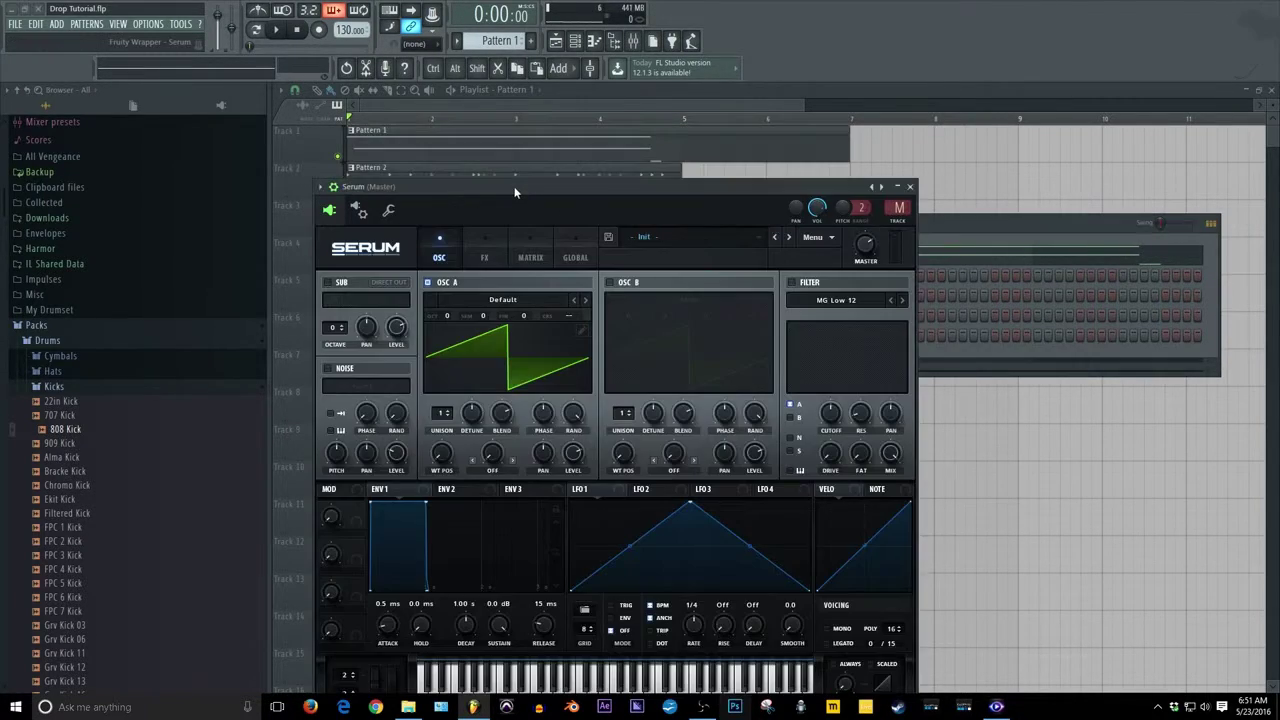
{"action": "left_click_drag", "start_coordinate": [523, 190], "coordinate": [816, 105]}
Step: Select mixer insert 6 for the new Serum channel and bring up its channel options
{"action": "key", "text": "F9"}
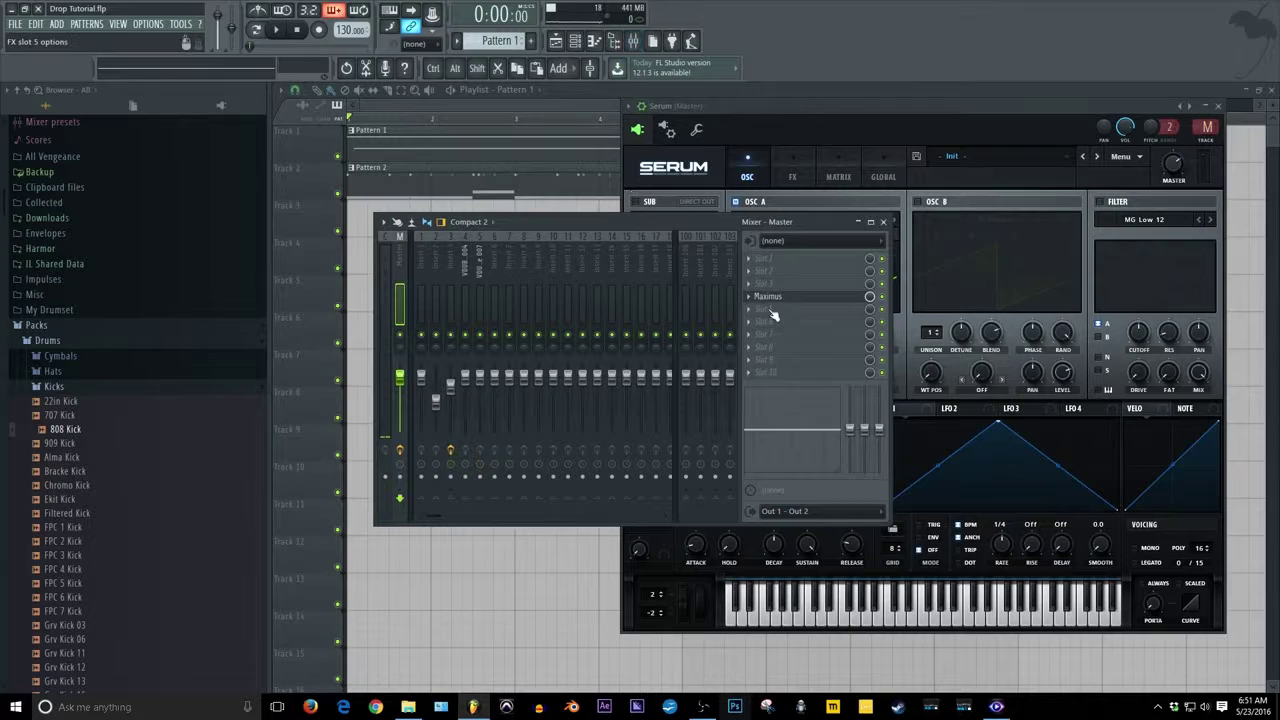
{"action": "left_click", "coordinate": [493, 277]}
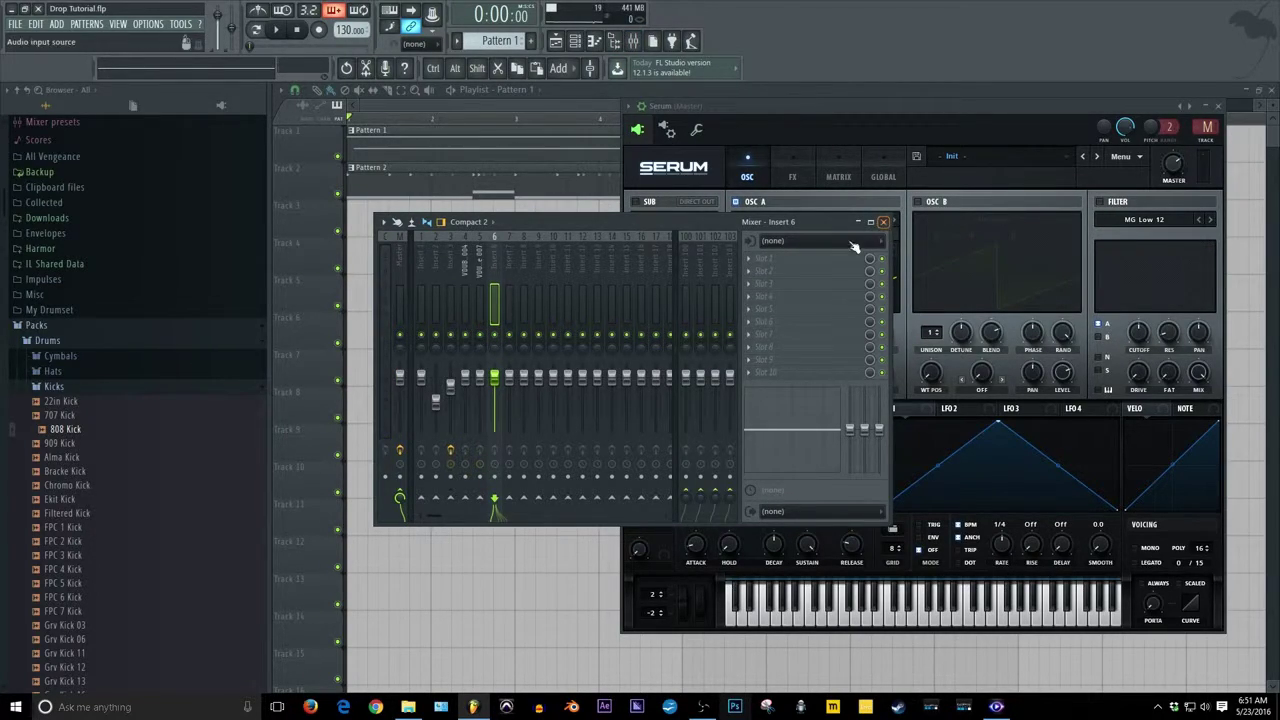
{"action": "left_click", "coordinate": [884, 221]}
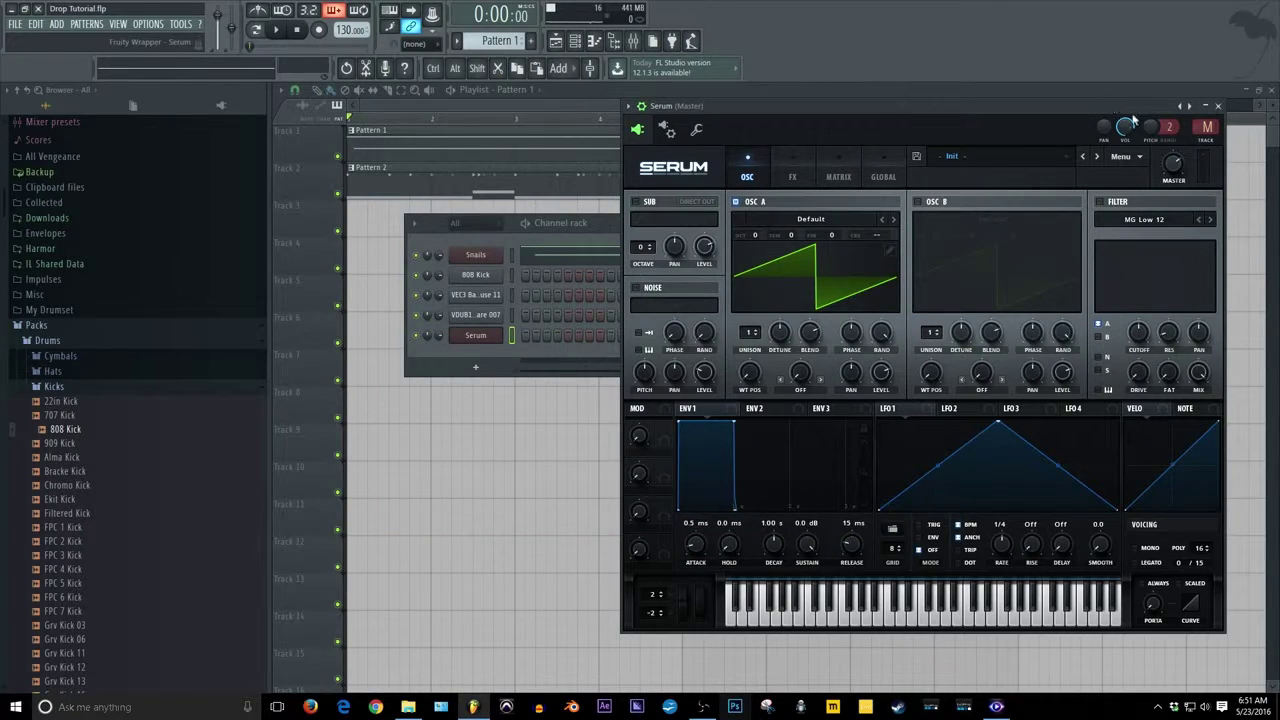
{"action": "left_click", "coordinate": [1217, 105]}
{"action": "right_click", "coordinate": [486, 335]}
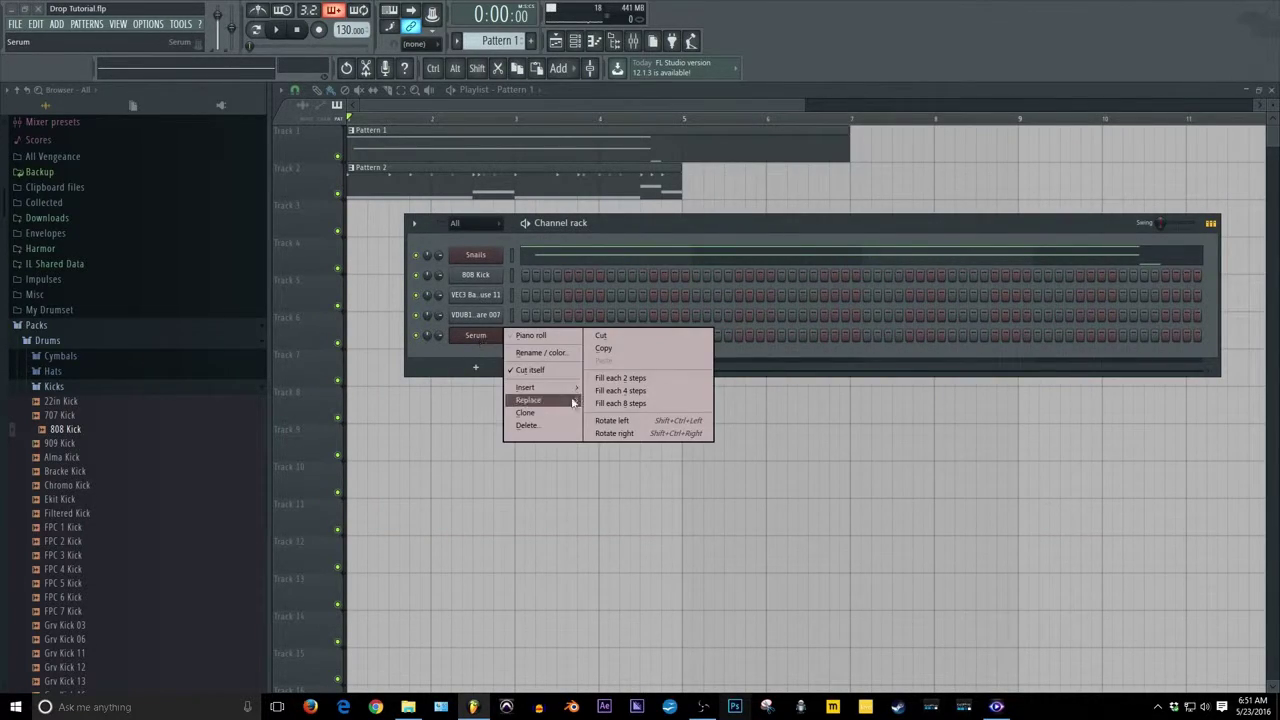
Step: Replace the new Serum channel with a Patcher hosting Serum
{"action": "mouse_move", "coordinate": [566, 402]}
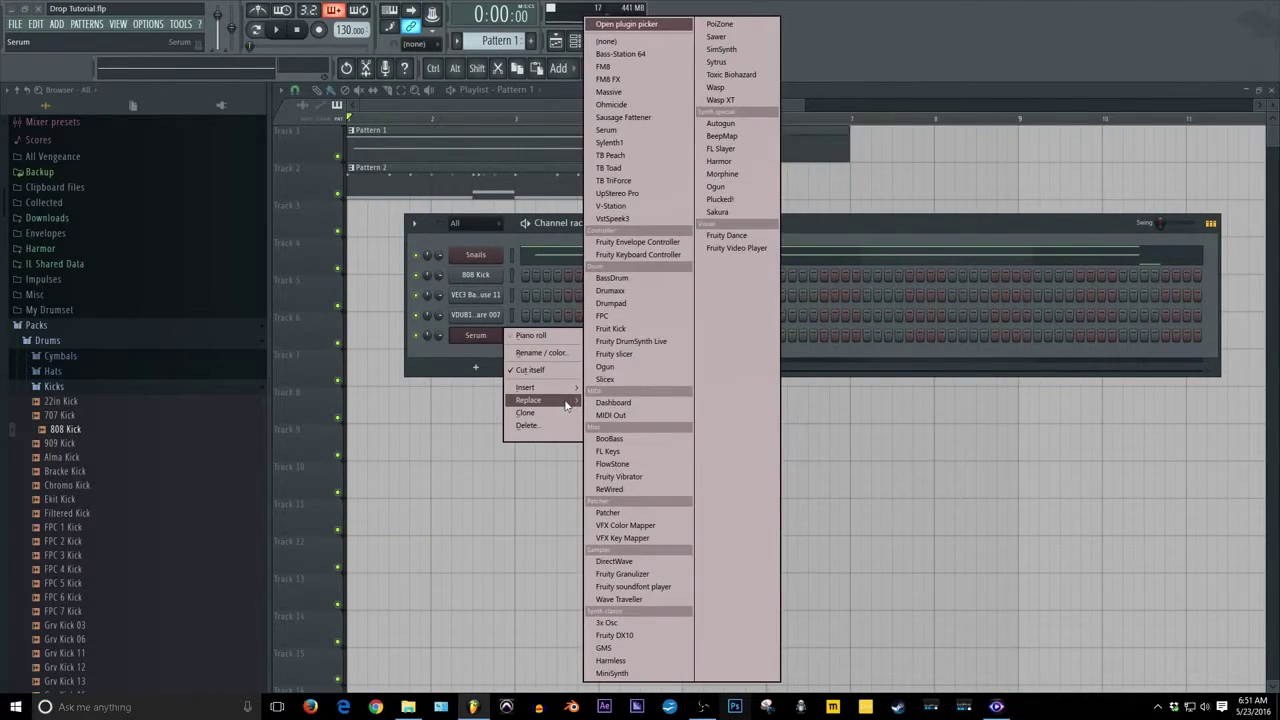
{"action": "left_click", "coordinate": [622, 514]}
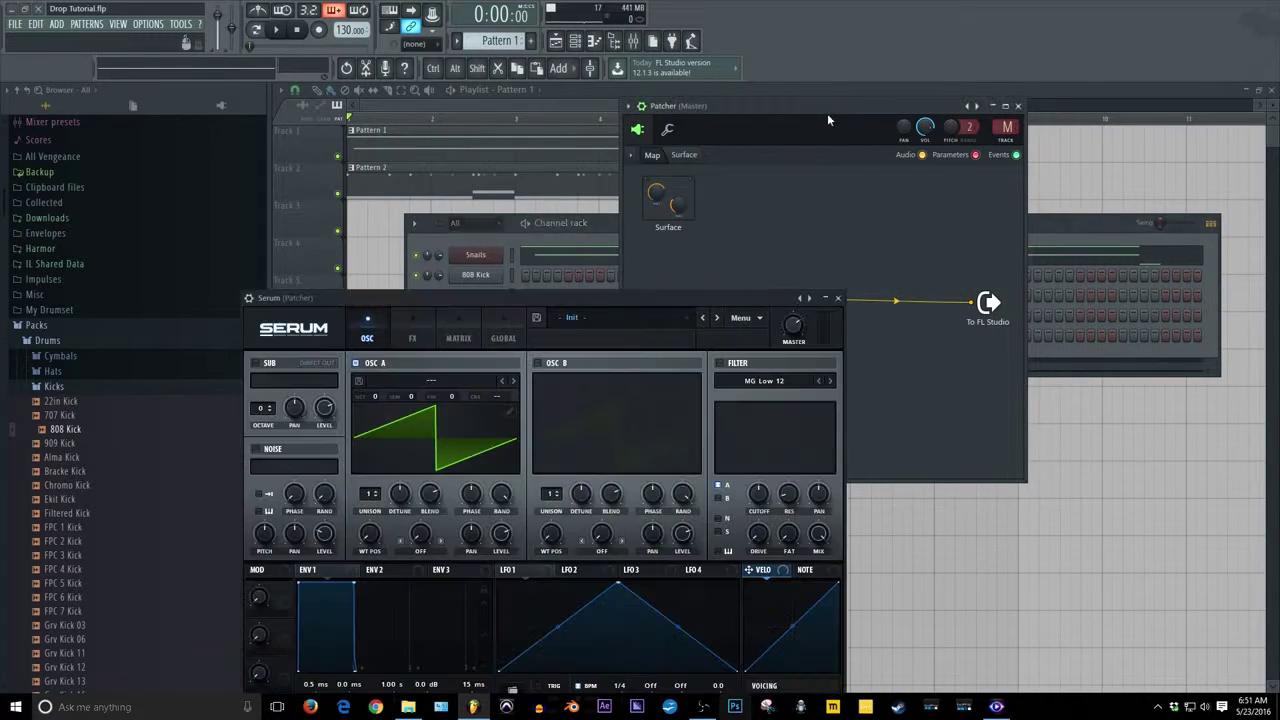
{"action": "left_click_drag", "start_coordinate": [827, 113], "coordinate": [835, 163]}
{"action": "left_click_drag", "start_coordinate": [672, 304], "coordinate": [814, 179]}
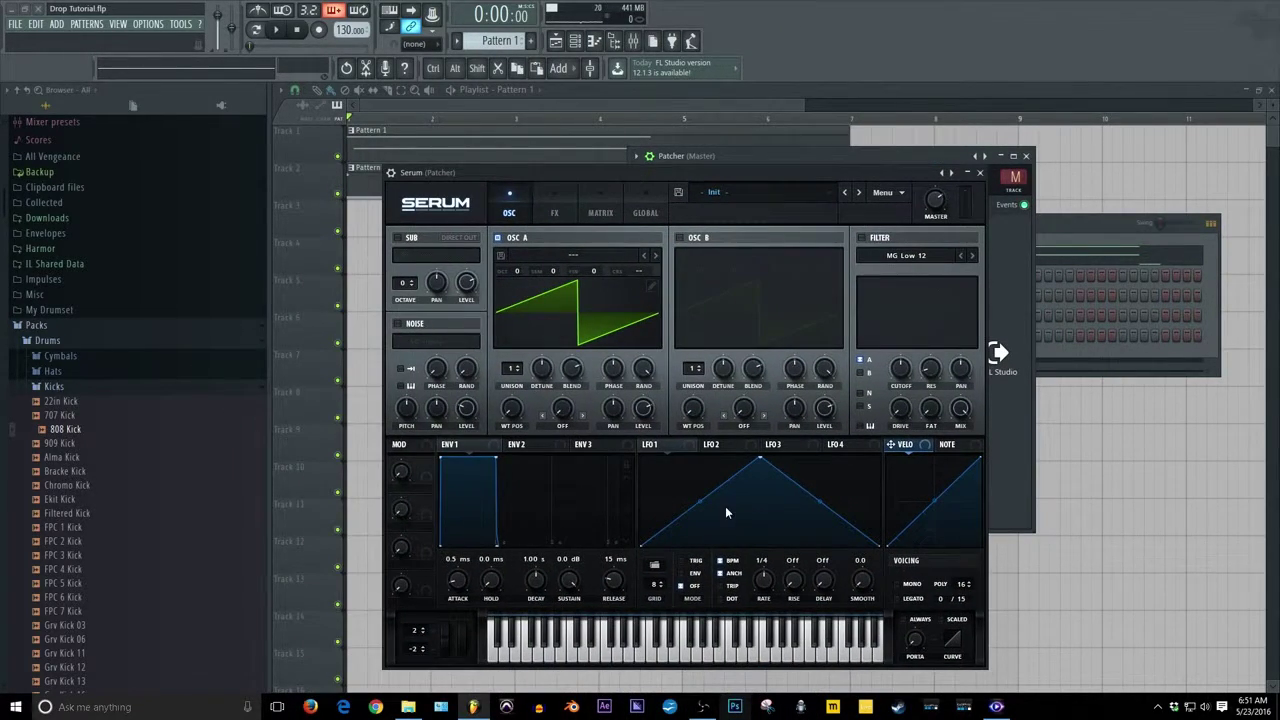
Step: Load the Digital FFT_Animal 1 wavetable into Serum's oscillator A
{"action": "left_click", "coordinate": [579, 259]}
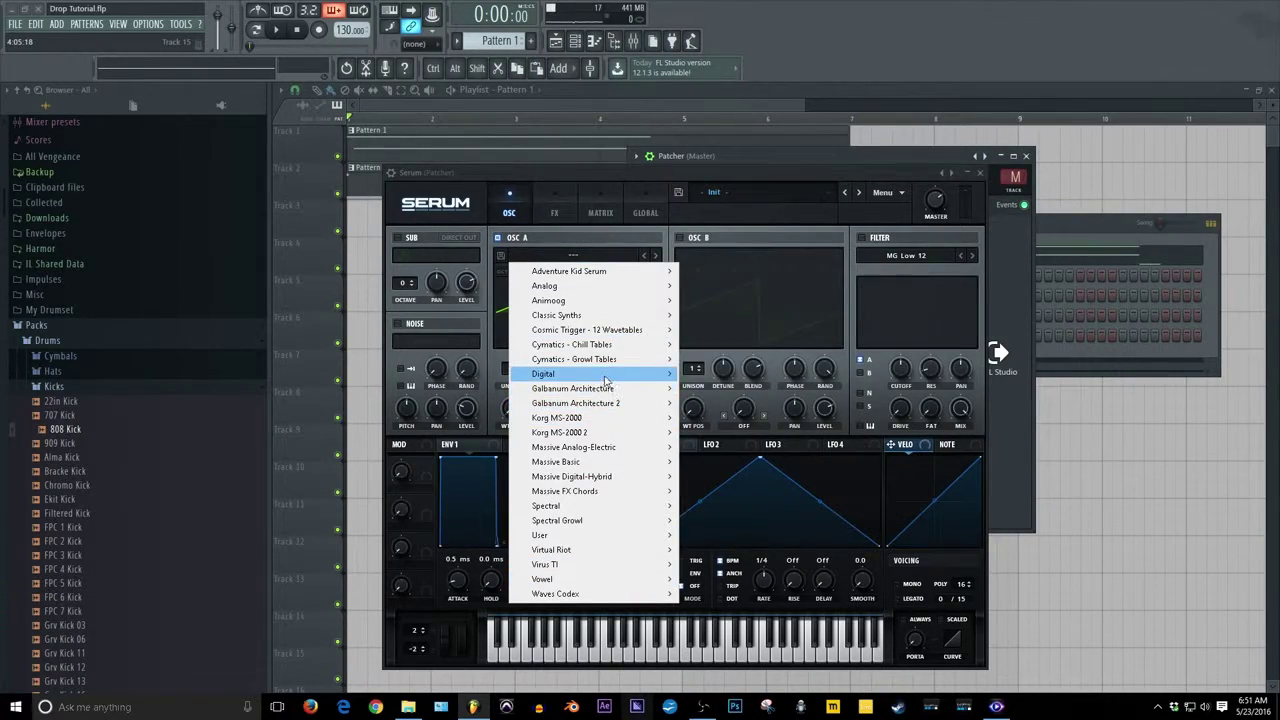
{"action": "mouse_move", "coordinate": [604, 375]}
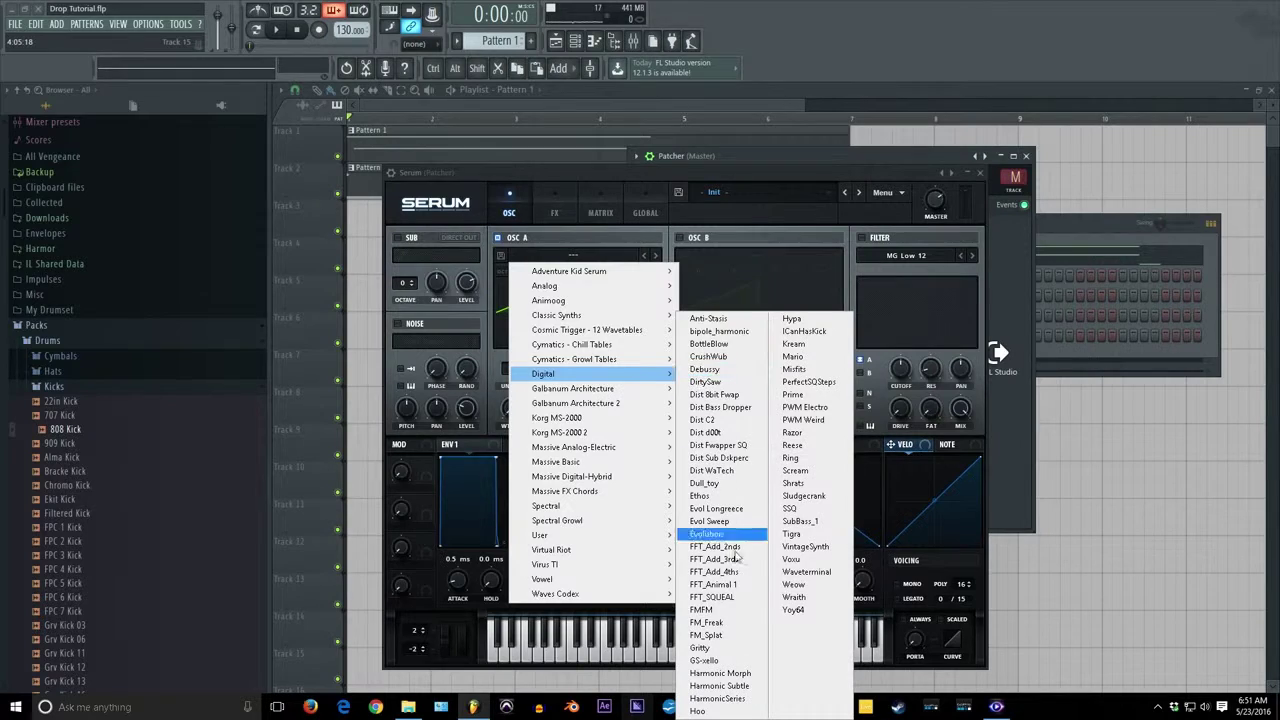
{"action": "left_click", "coordinate": [715, 584]}
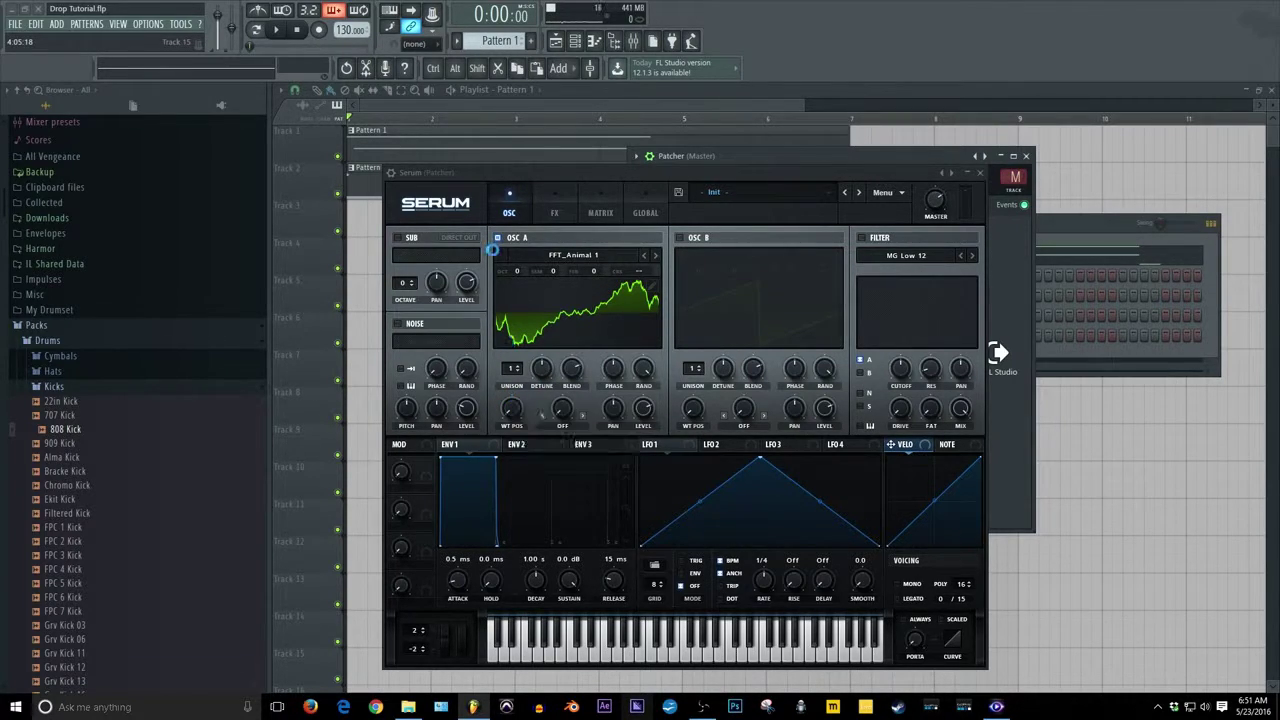
{"action": "left_click", "coordinate": [577, 256]}
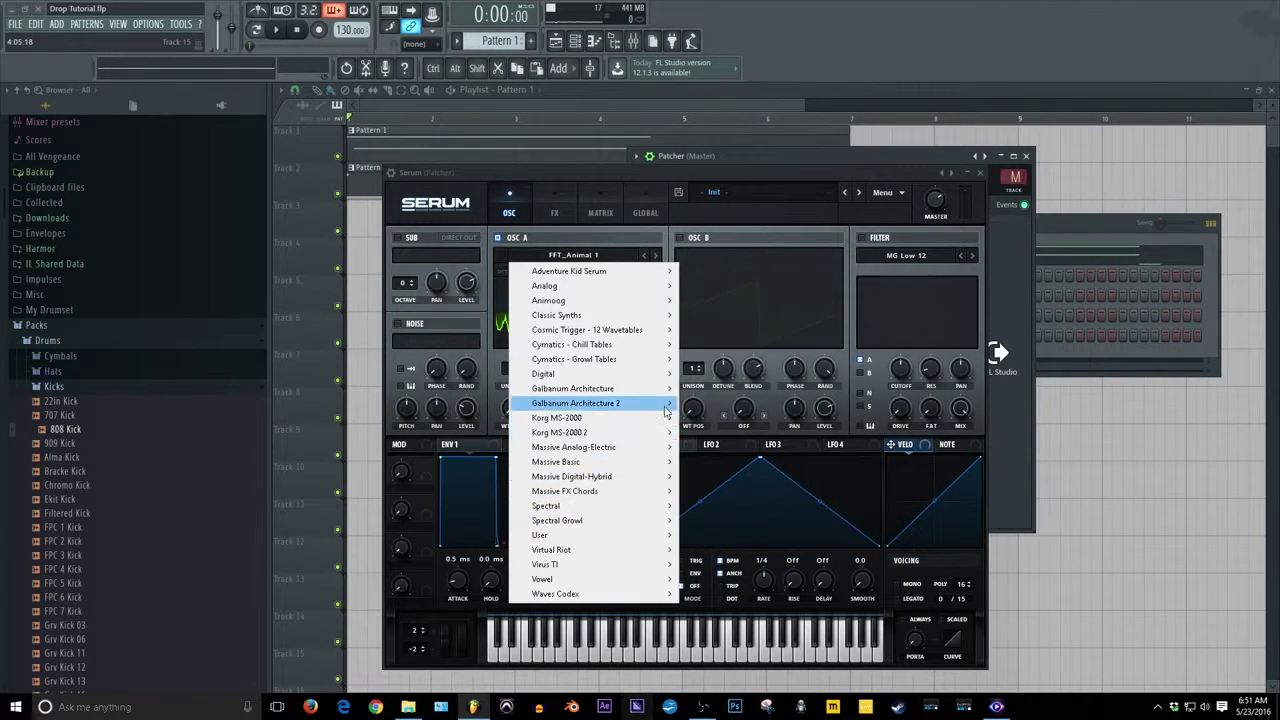
{"action": "mouse_move", "coordinate": [640, 550]}
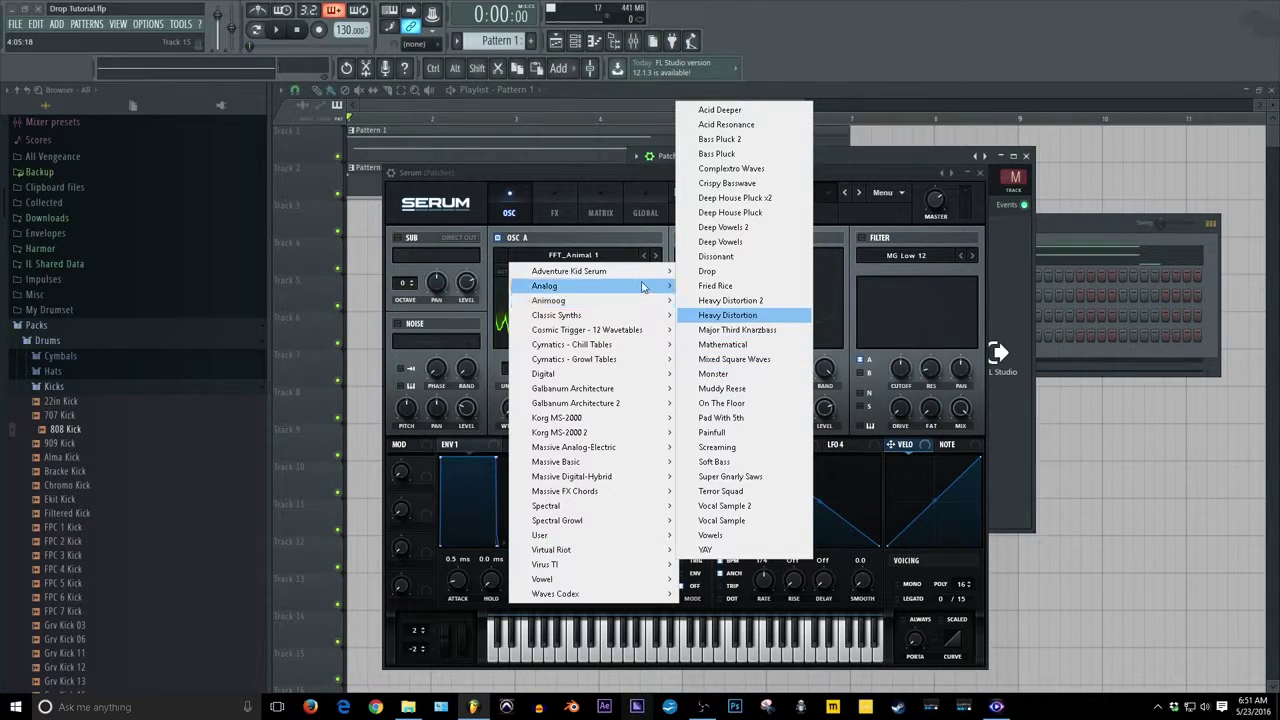
{"action": "key", "text": "Escape"}
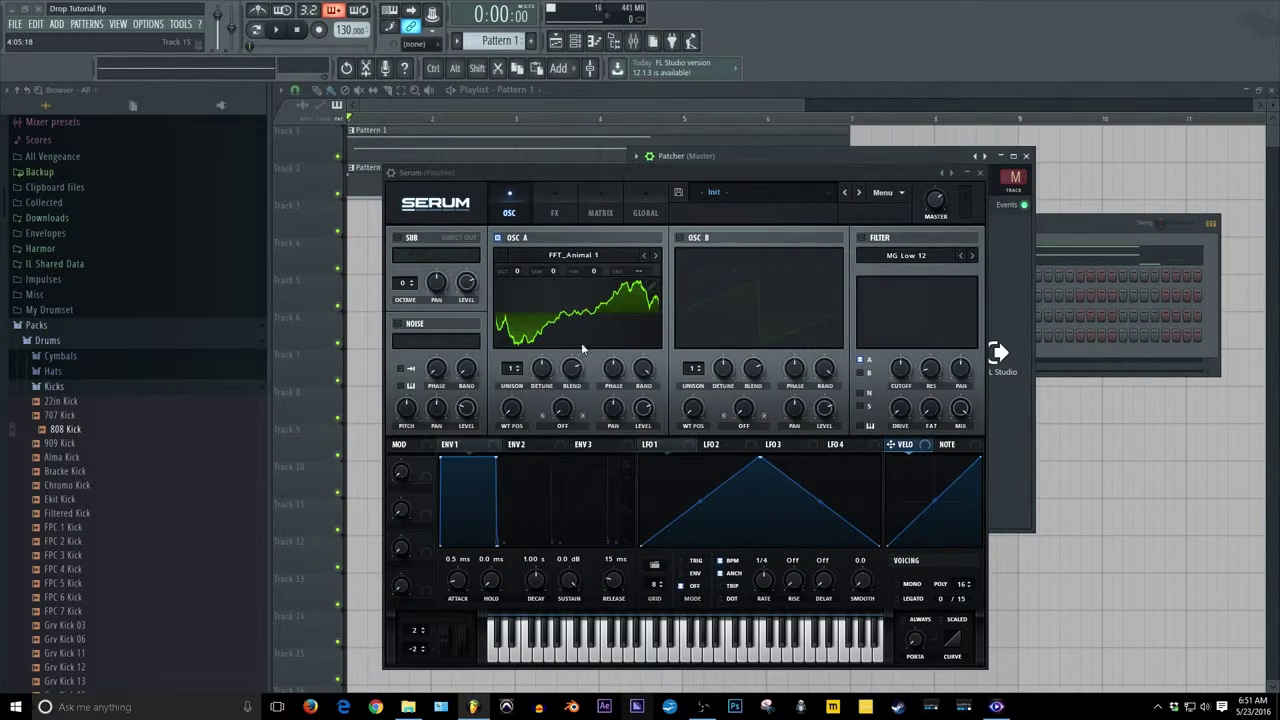
{"action": "left_click", "coordinate": [590, 258]}
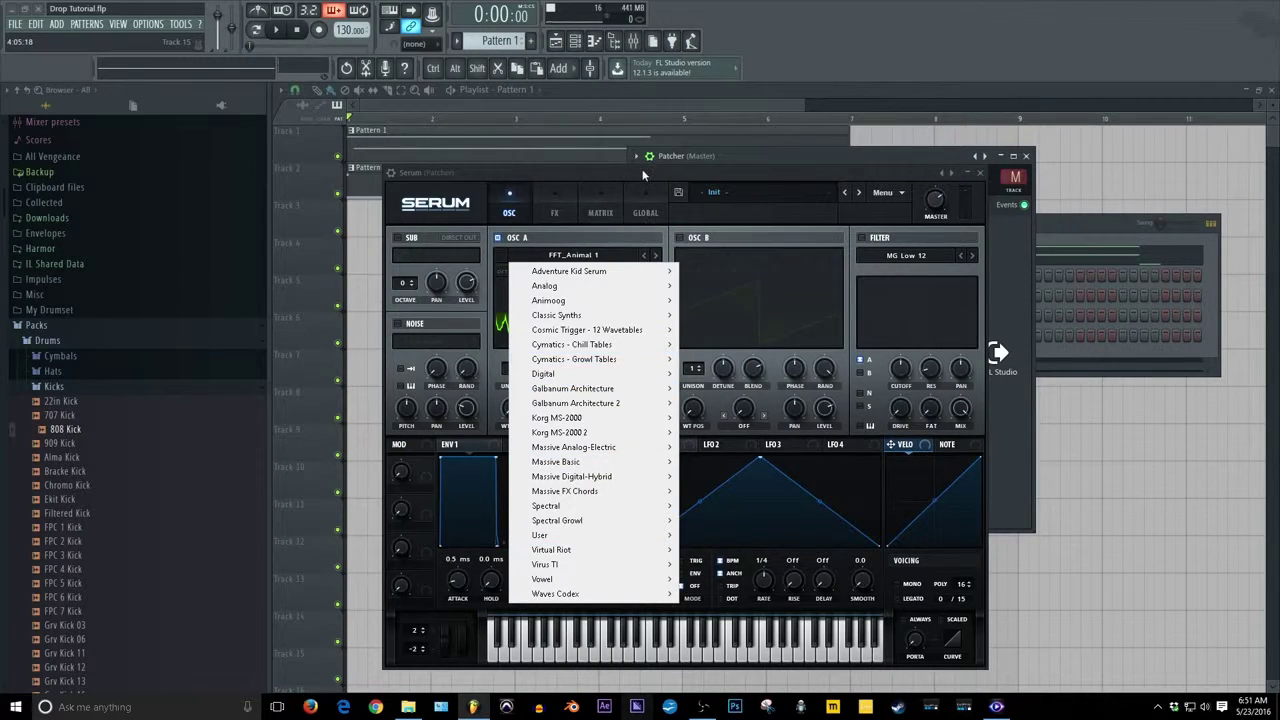
{"action": "key", "text": "Escape"}
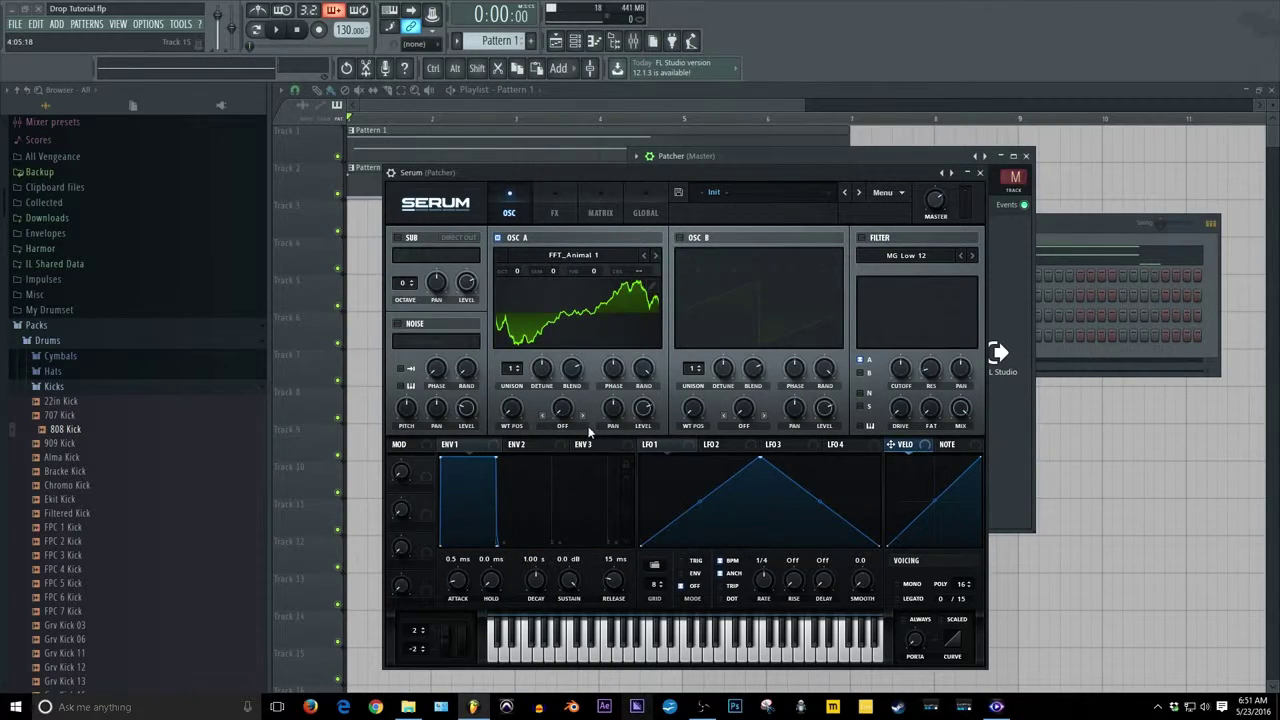
Step: Switch on oscillator B and load the Vowel E_Yeah wavetable into it
{"action": "left_click", "coordinate": [680, 239]}
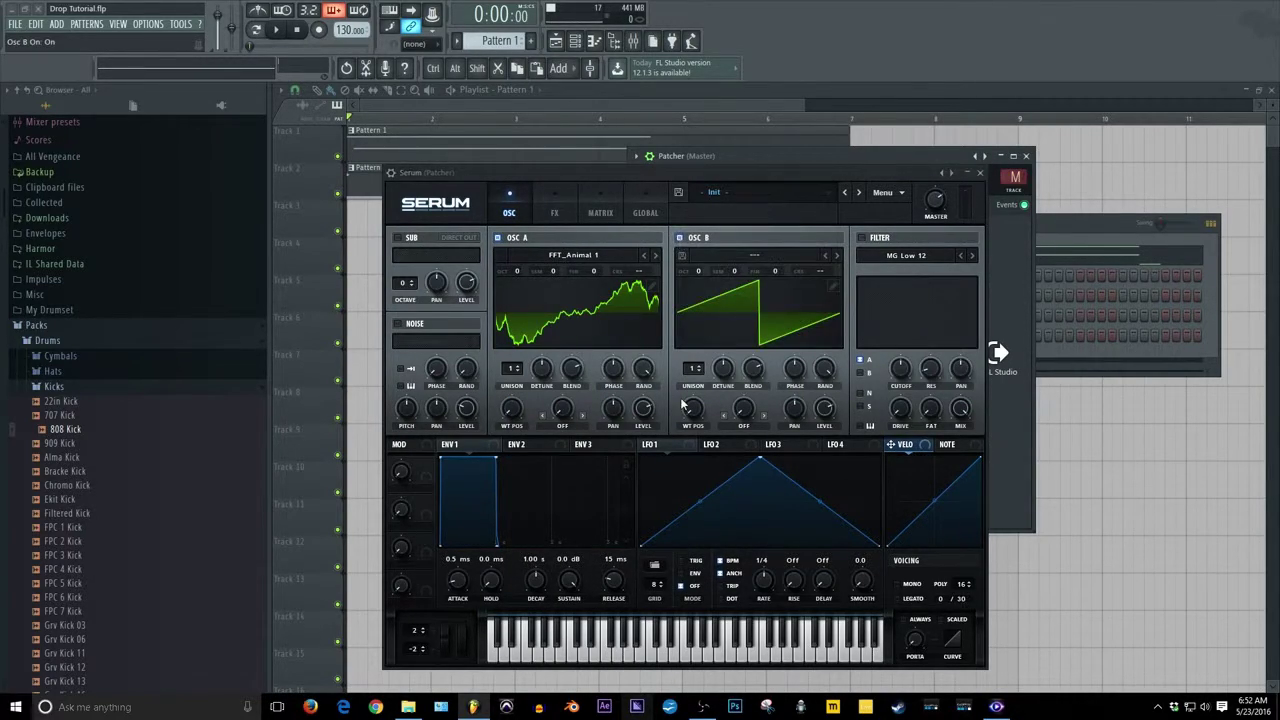
{"action": "left_click", "coordinate": [733, 260]}
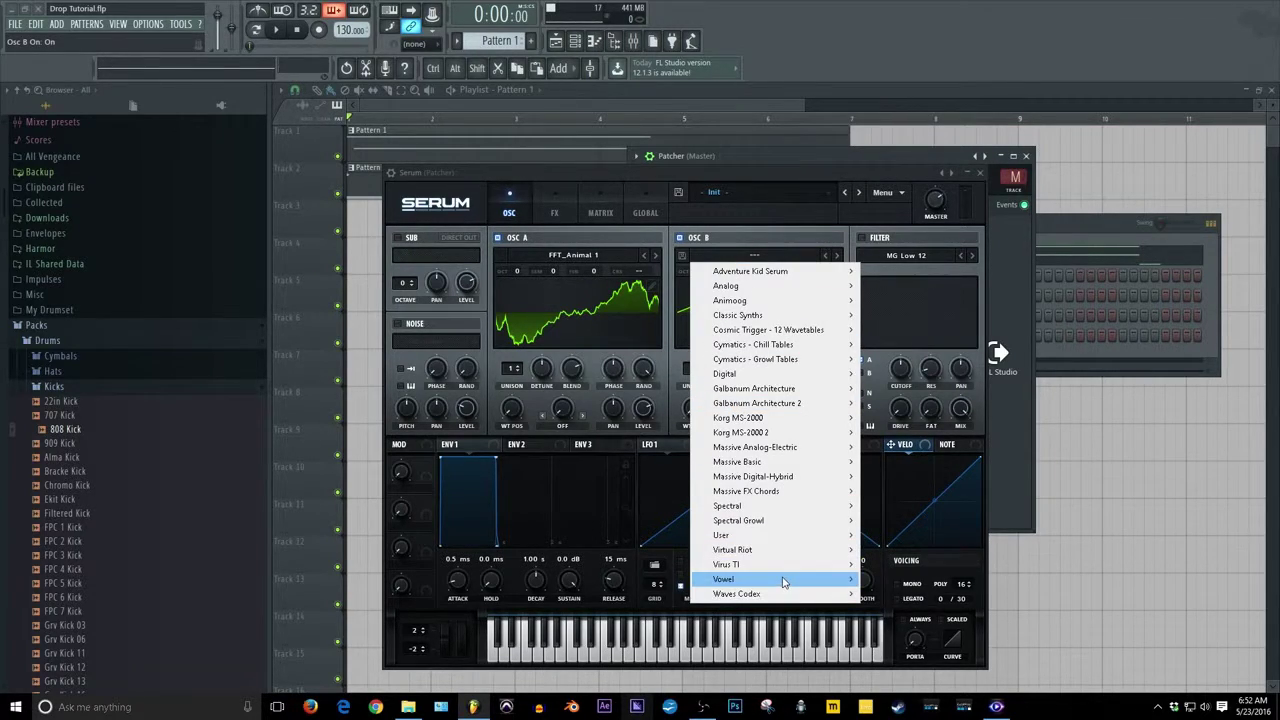
{"action": "mouse_move", "coordinate": [783, 582]}
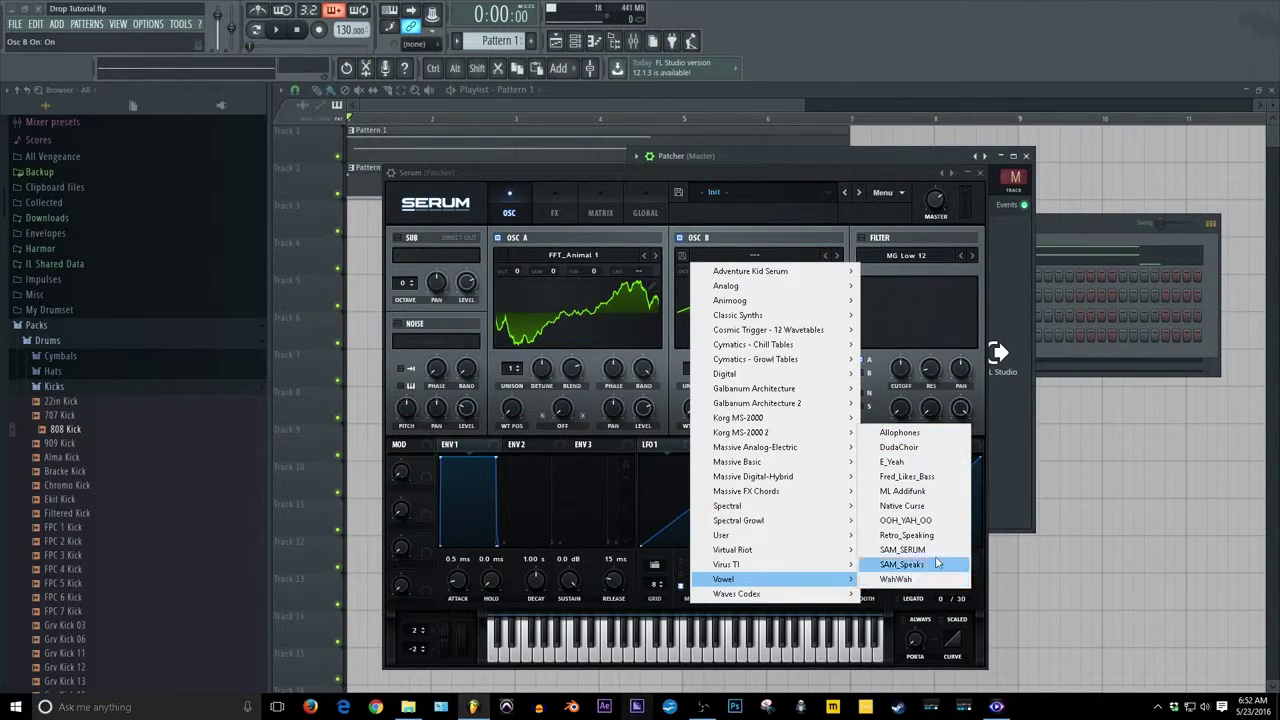
{"action": "left_click", "coordinate": [893, 461]}
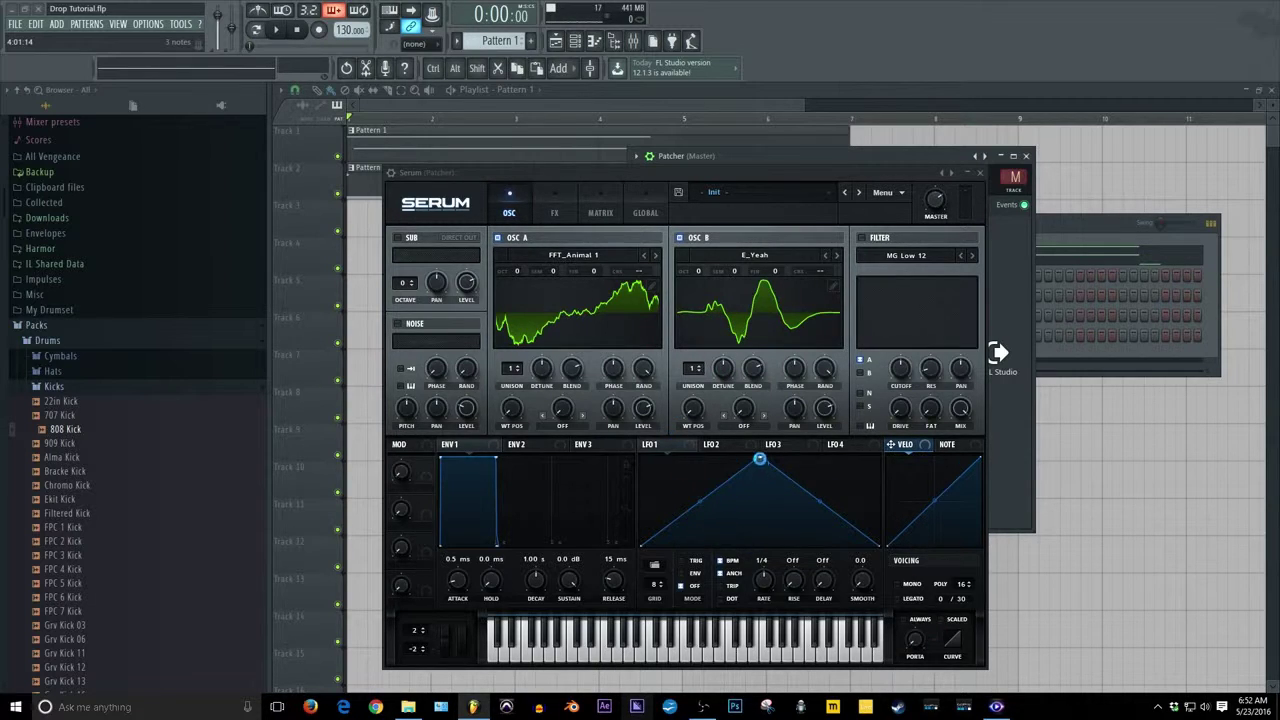
Step: Reshape LFO 1 into a rising ramp running at an 8-bar rate
{"action": "left_click_drag", "start_coordinate": [762, 460], "coordinate": [893, 474]}
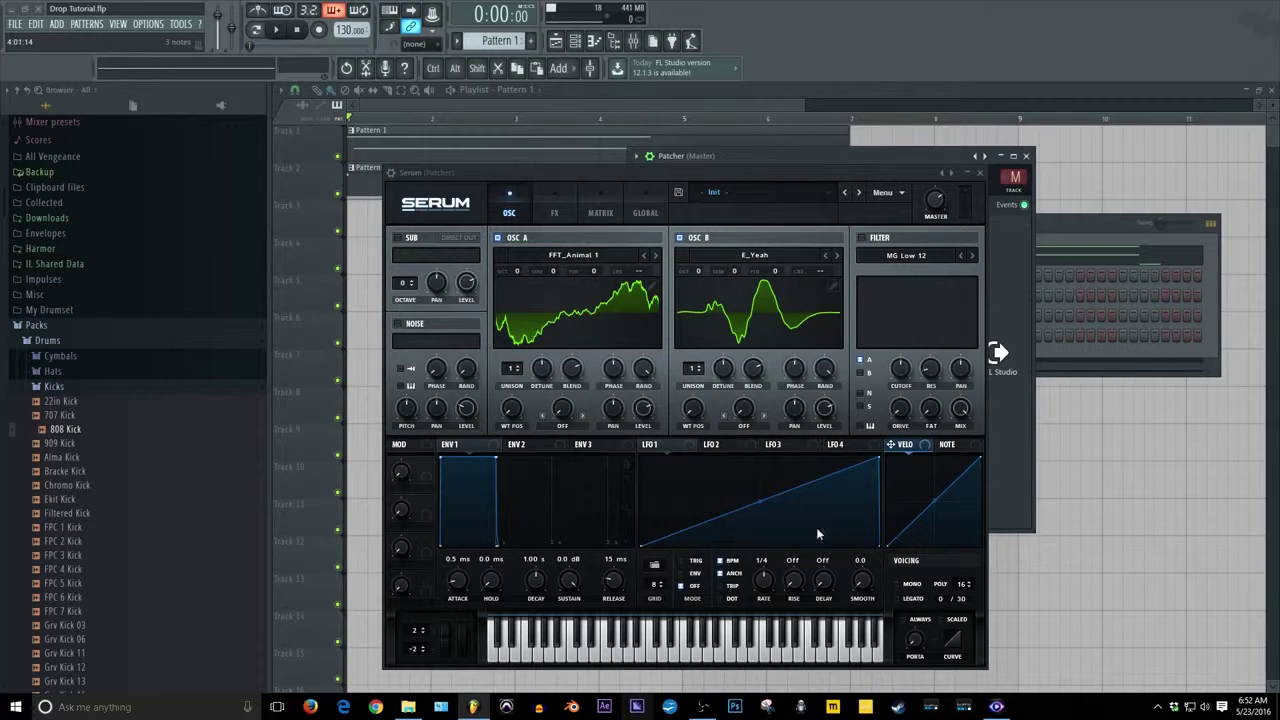
{"action": "left_click_drag", "start_coordinate": [766, 578], "coordinate": [768, 600]}
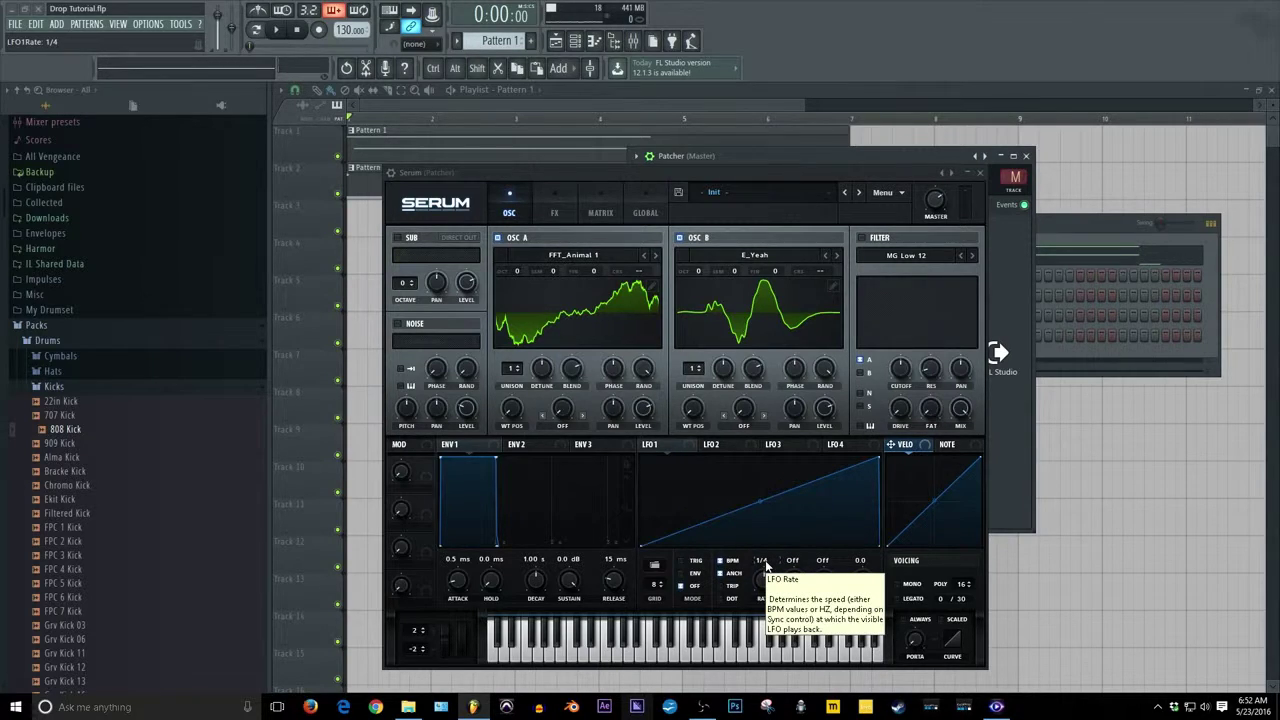
{"action": "left_click_drag", "start_coordinate": [767, 565], "coordinate": [772, 640]}
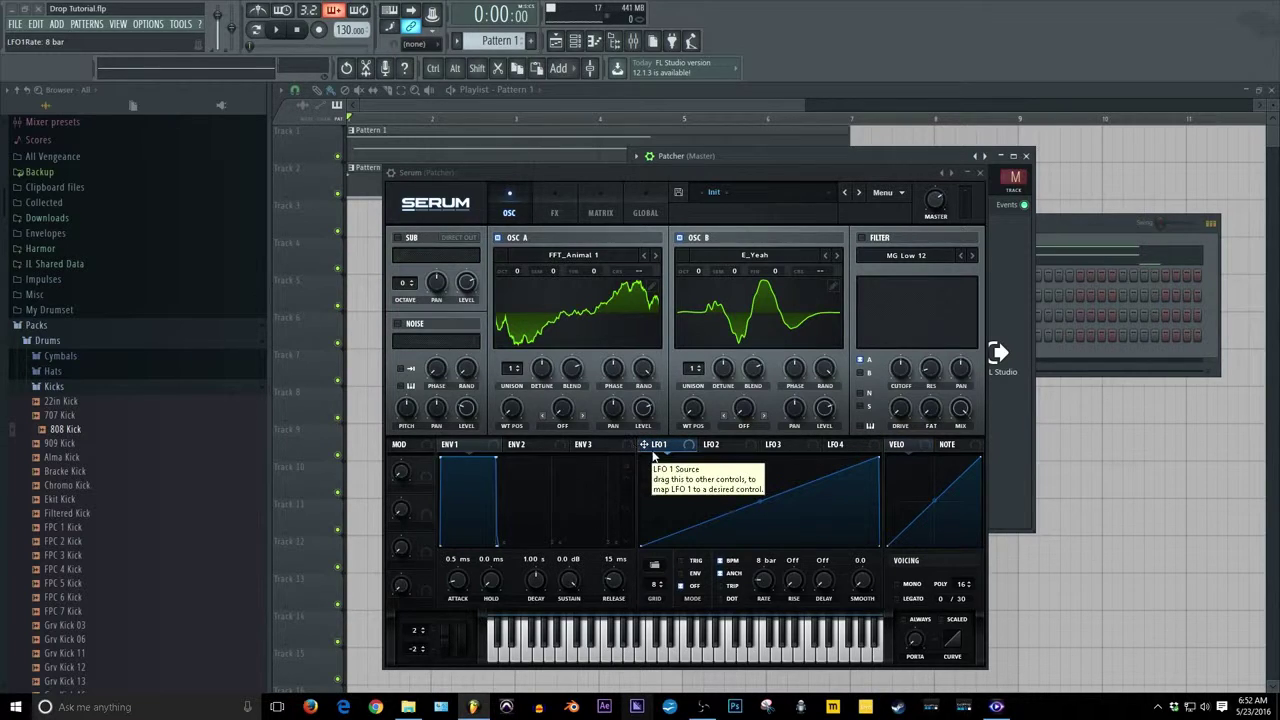
Step: Route LFO 1 to both oscillators' wavetable position knobs, with oscillator A at depth 100
{"action": "left_click_drag", "start_coordinate": [645, 446], "coordinate": [503, 400]}
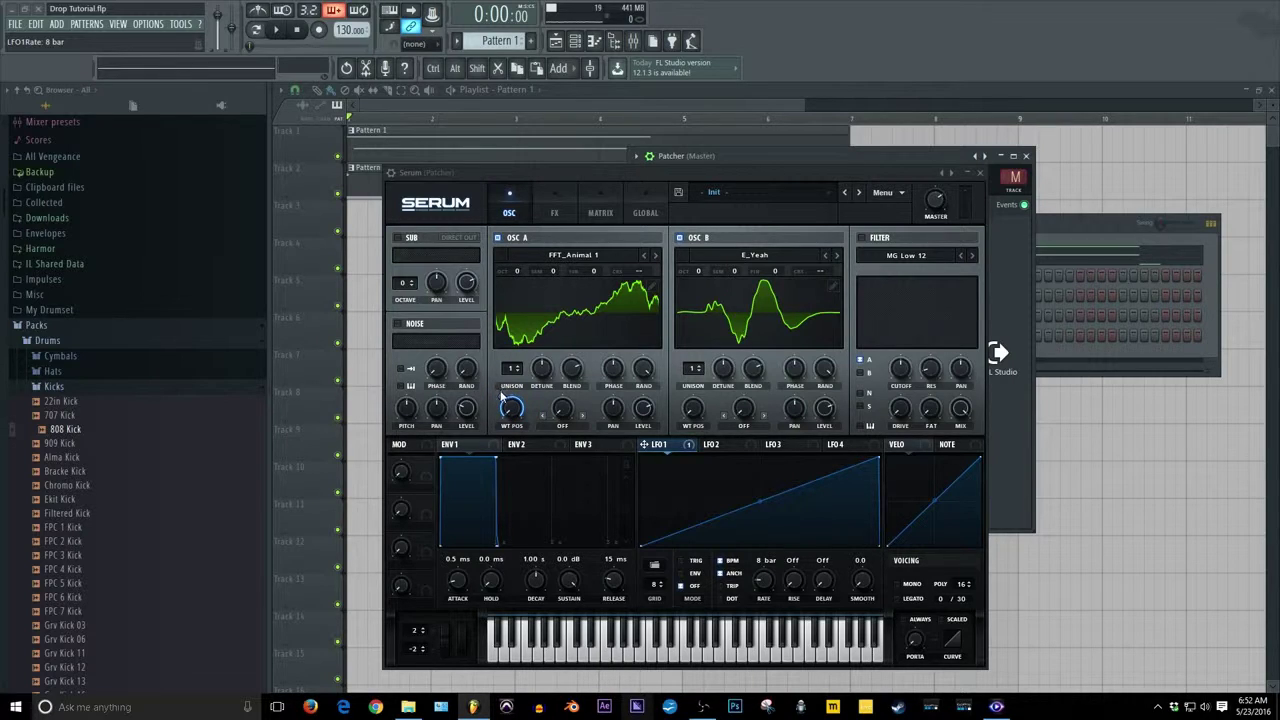
{"action": "mouse_move", "coordinate": [501, 400]}
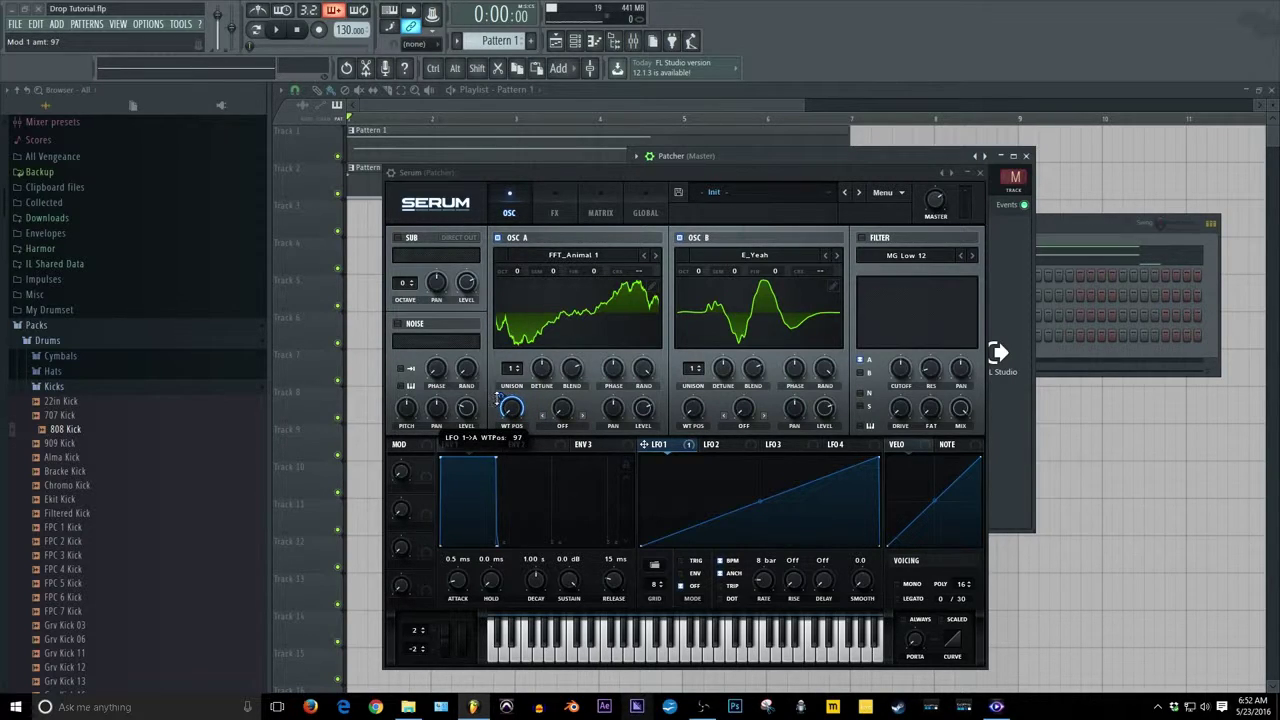
{"action": "left_click_drag", "start_coordinate": [499, 398], "coordinate": [498, 386]}
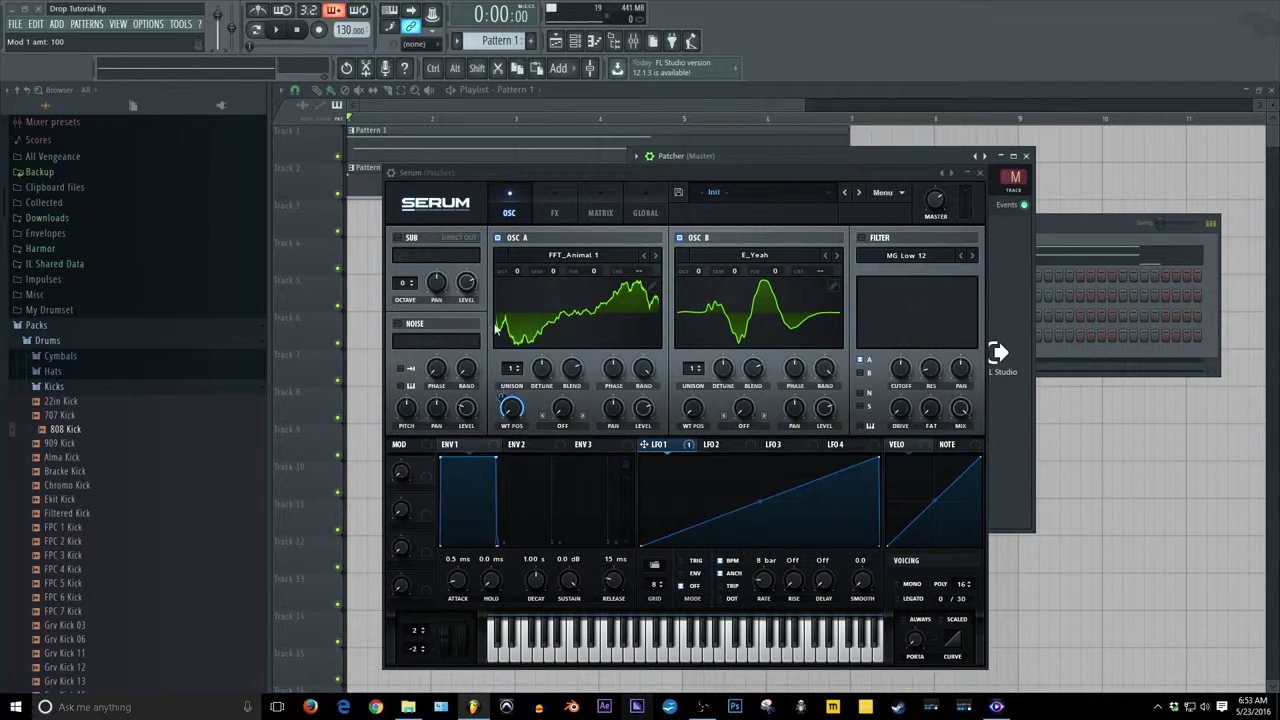
{"action": "left_click_drag", "start_coordinate": [646, 446], "coordinate": [688, 405]}
Step: Give oscillator A a Bend +/- warp with more bend, and curve LFO 1's ramp concave
{"action": "left_click", "coordinate": [562, 428]}
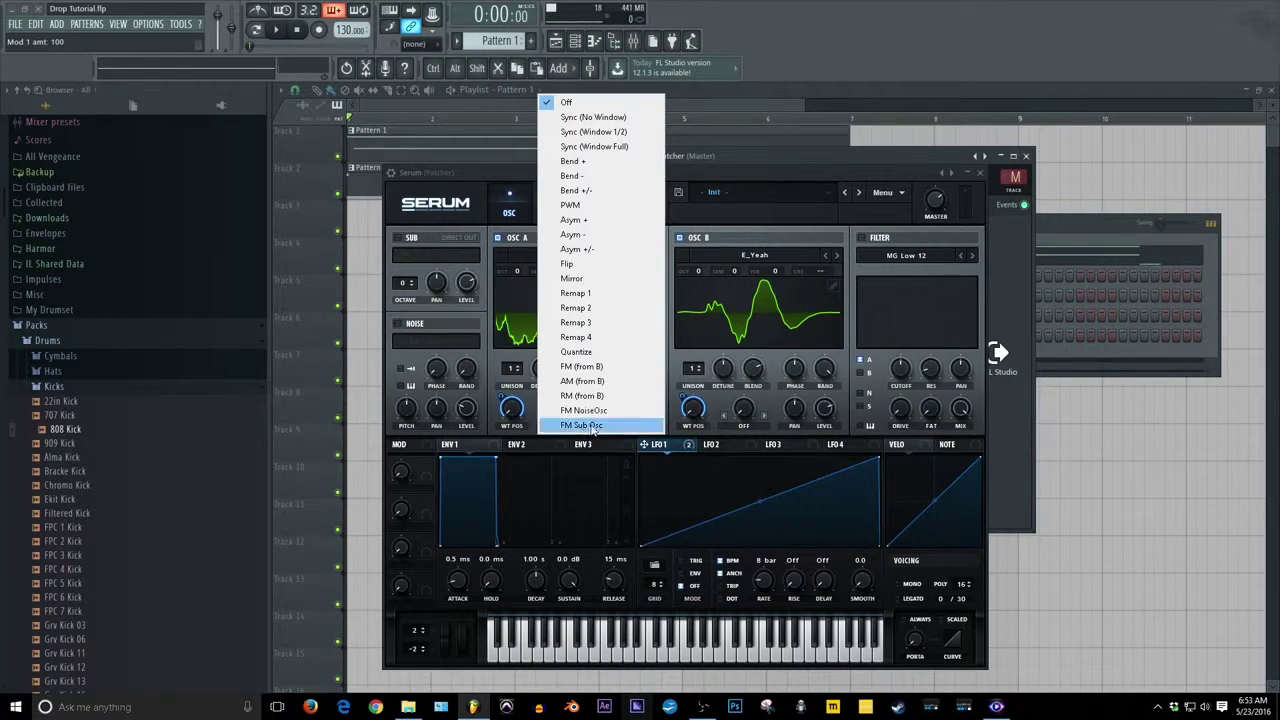
{"action": "left_click", "coordinate": [600, 192]}
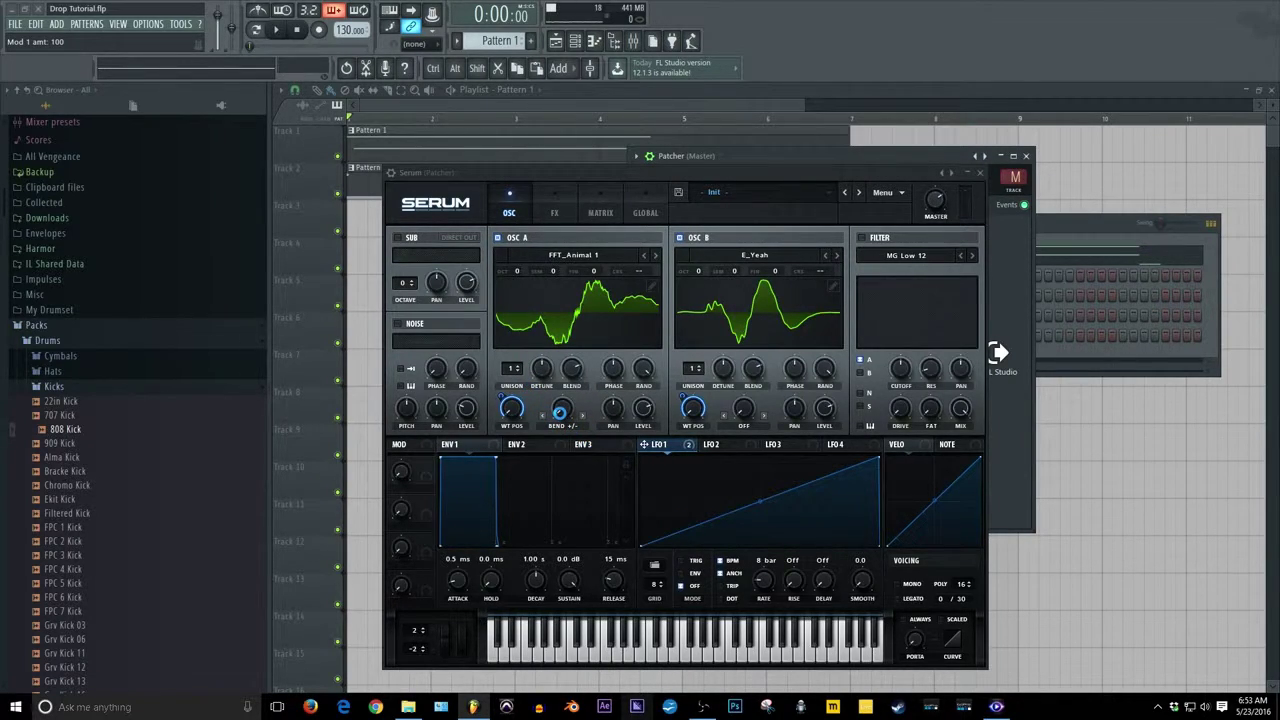
{"action": "mouse_move", "coordinate": [560, 413]}
{"action": "left_mouse_down"}
{"action": "mouse_move", "coordinate": [560, 380]}
{"action": "mouse_move", "coordinate": [578, 455]}
{"action": "mouse_move", "coordinate": [554, 408]}
{"action": "left_mouse_up"}
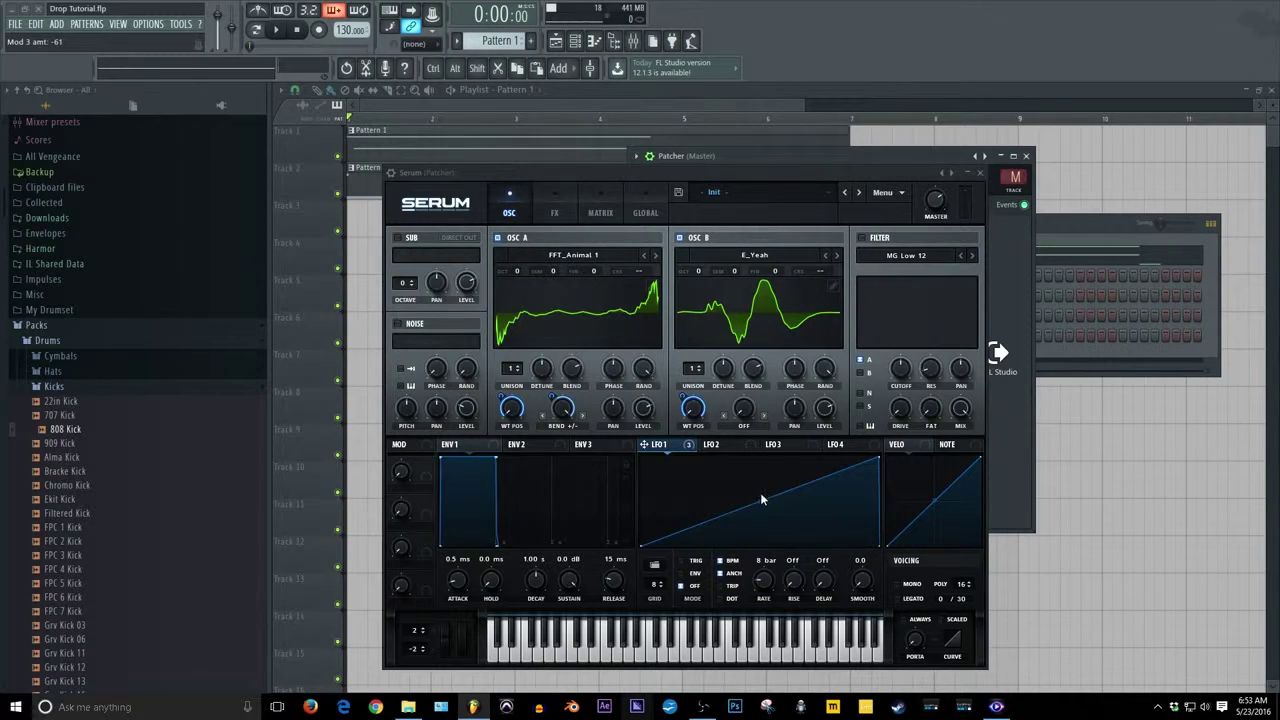
{"action": "left_click_drag", "start_coordinate": [760, 503], "coordinate": [763, 520]}
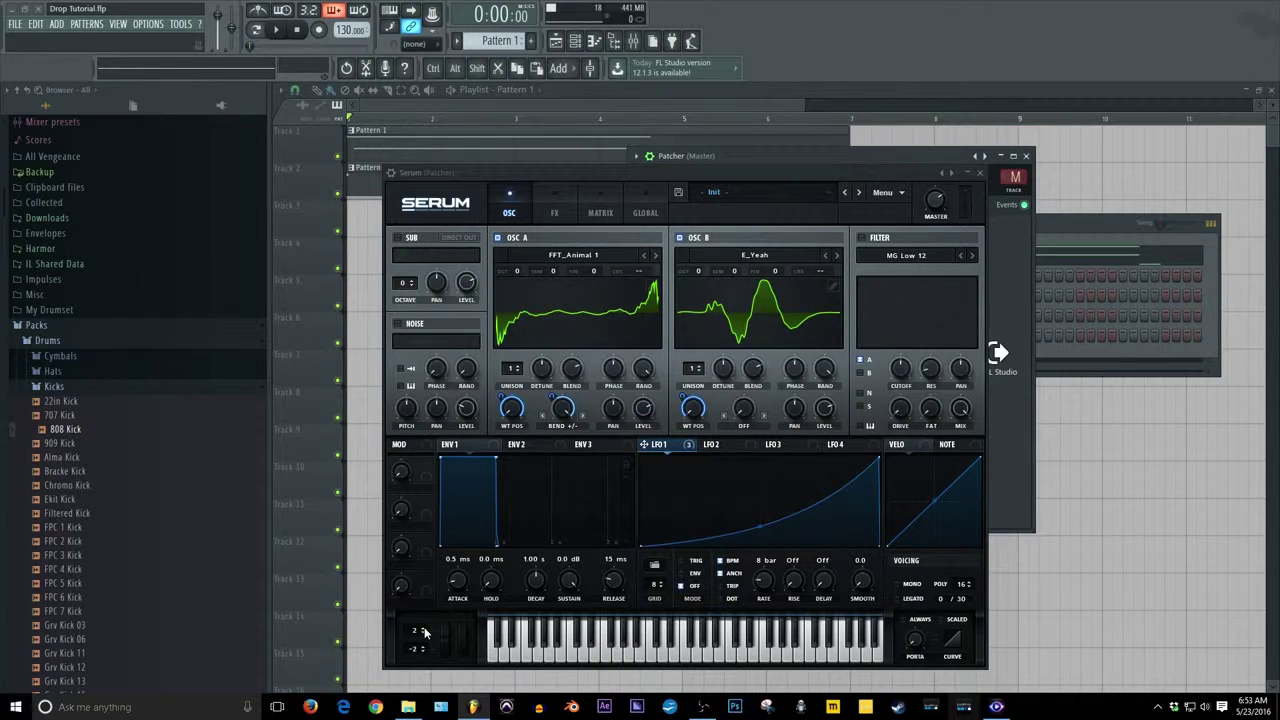
Step: Set Serum's pitch bend range to +12 and -12 semitones
{"action": "scroll", "coordinate": [425, 632], "scroll_direction": "up", "scroll_amount": 3}
{"action": "scroll", "coordinate": [425, 632], "scroll_direction": "up", "scroll_amount": 4}
{"action": "scroll", "coordinate": [425, 652], "scroll_direction": "down", "scroll_amount": 4}
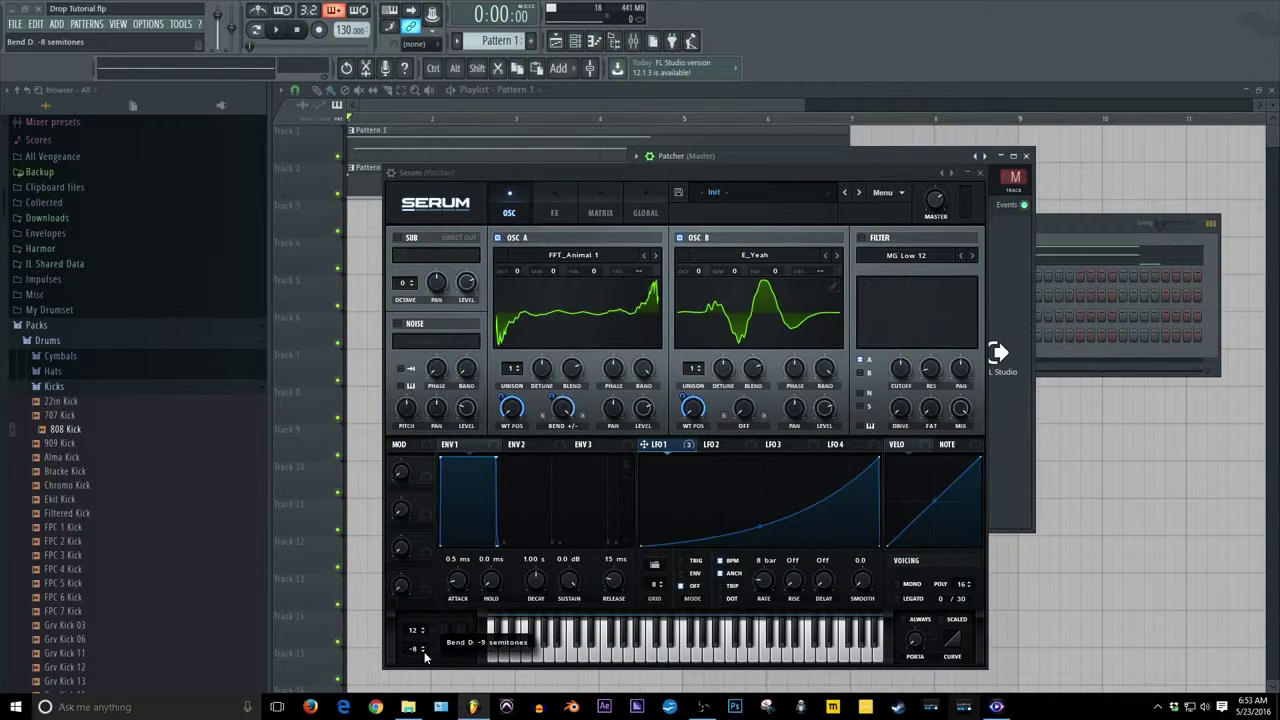
{"action": "scroll", "coordinate": [425, 652], "scroll_direction": "down", "scroll_amount": 4}
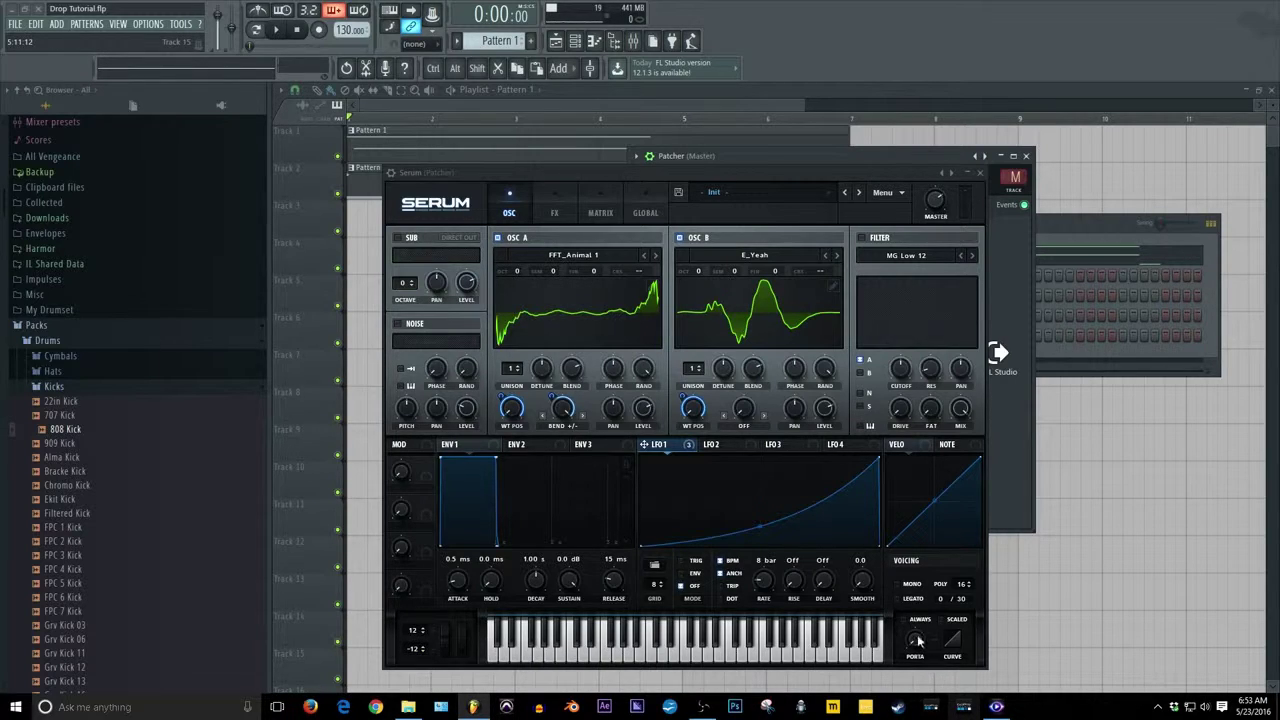
Step: Switch Serum to mono voicing with a portamento glide of about 239 ms
{"action": "left_click", "coordinate": [902, 585]}
{"action": "scroll", "coordinate": [917, 648], "scroll_direction": "up", "scroll_amount": 3}
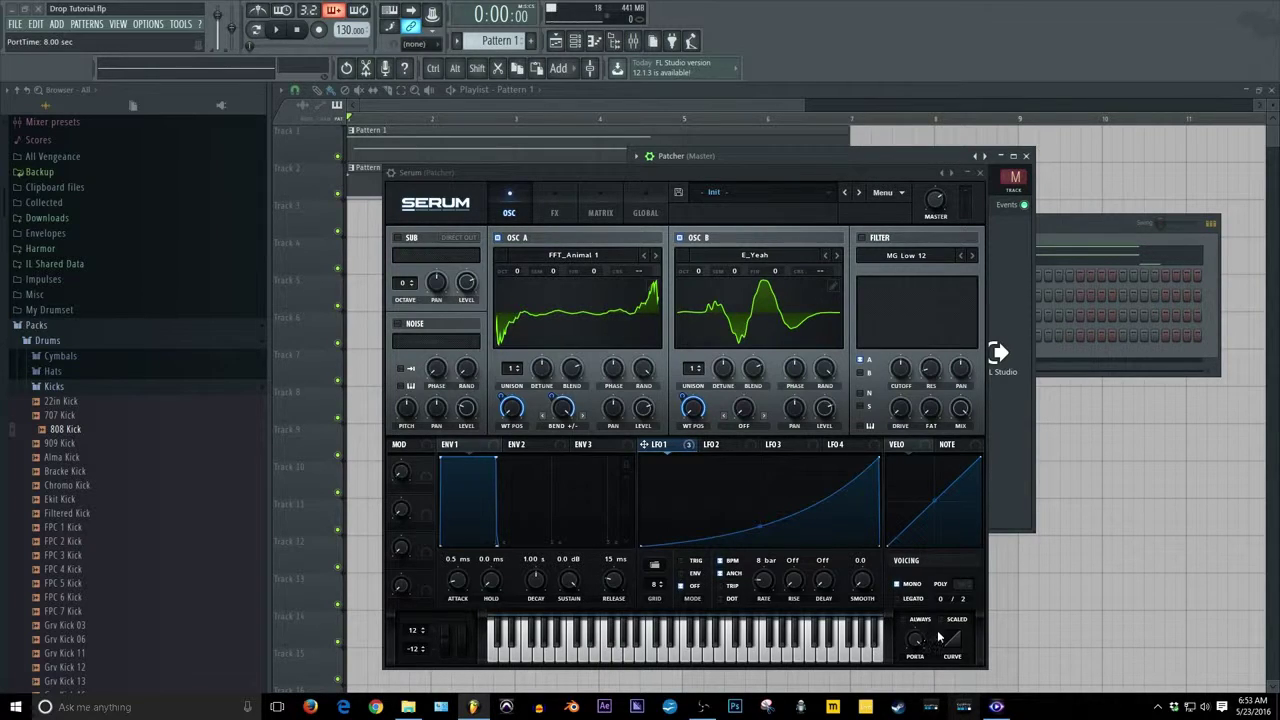
{"action": "scroll", "coordinate": [916, 642], "scroll_direction": "down", "scroll_amount": 5}
{"action": "scroll", "coordinate": [915, 642], "scroll_direction": "down", "scroll_amount": 4}
{"action": "left_click", "coordinate": [553, 212]}
{"action": "left_click", "coordinate": [509, 212]}
{"action": "mouse_move", "coordinate": [679, 592]}
Step: Enable a sine sub oscillator sent direct out, with LFO 1 modulating its level by 74
{"action": "left_click", "coordinate": [397, 238]}
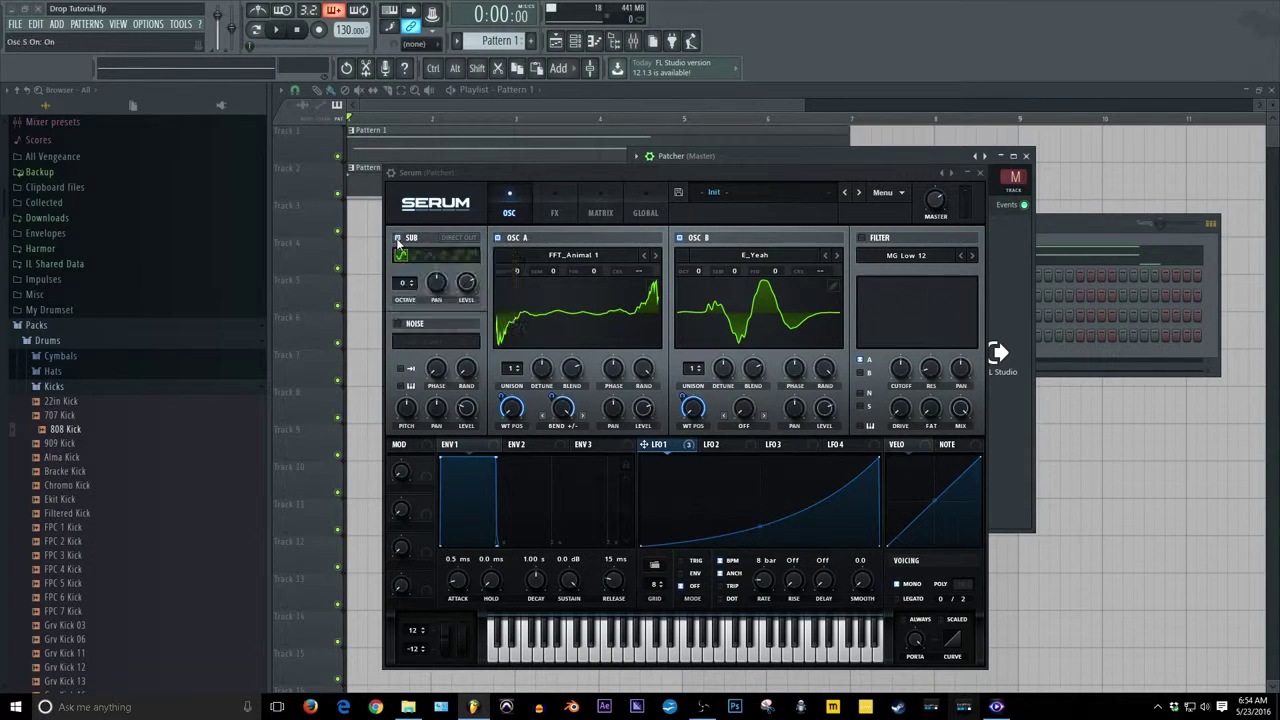
{"action": "left_click", "coordinate": [462, 238]}
{"action": "left_click", "coordinate": [400, 257]}
{"action": "left_click_drag", "start_coordinate": [644, 444], "coordinate": [443, 222]}
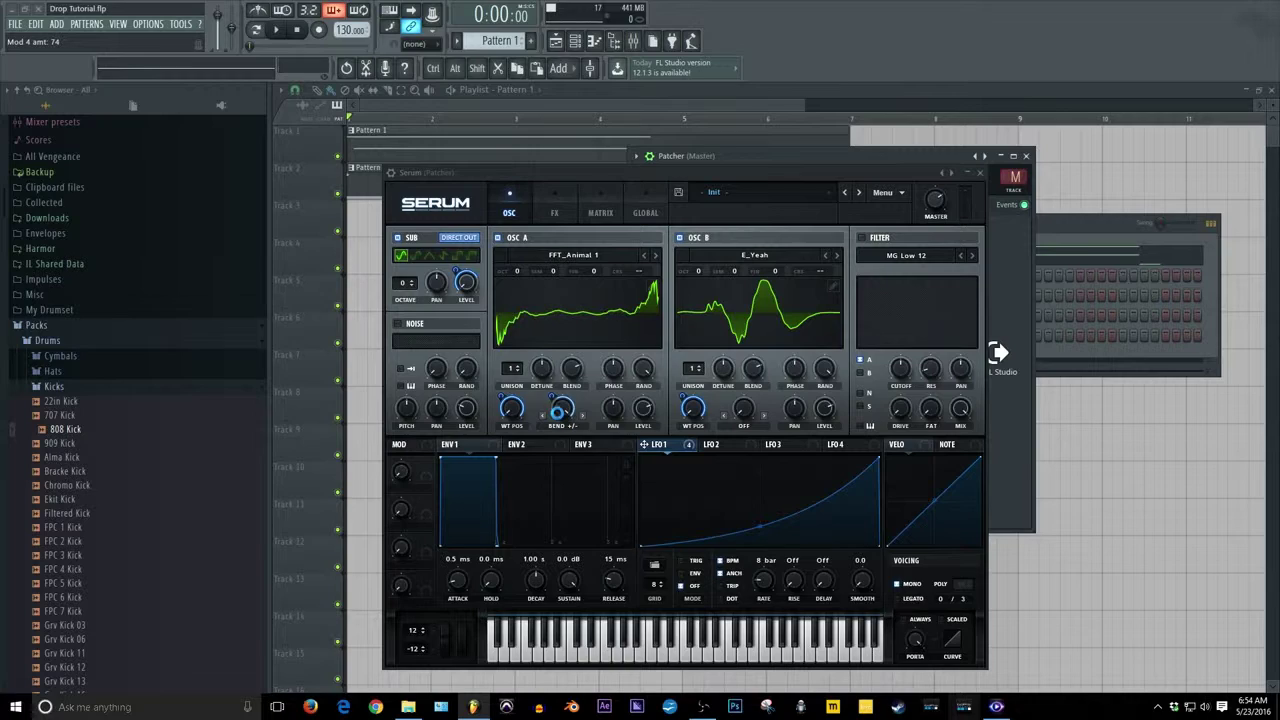
{"action": "right_click", "coordinate": [558, 410]}
{"action": "left_click", "coordinate": [575, 455]}
Step: Enable Hyper/Dimension with a low rate, 27% size and 47% mix, then switch on Distortion
{"action": "left_click", "coordinate": [555, 208]}
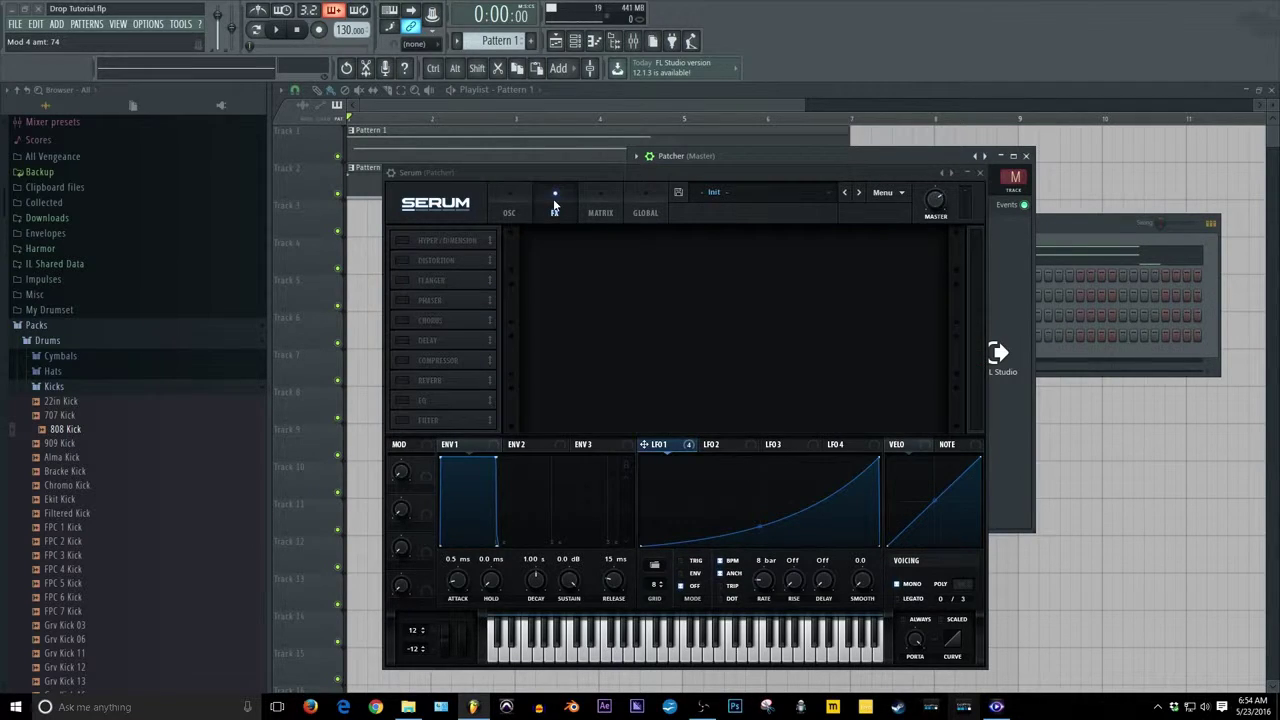
{"action": "left_click", "coordinate": [403, 241]}
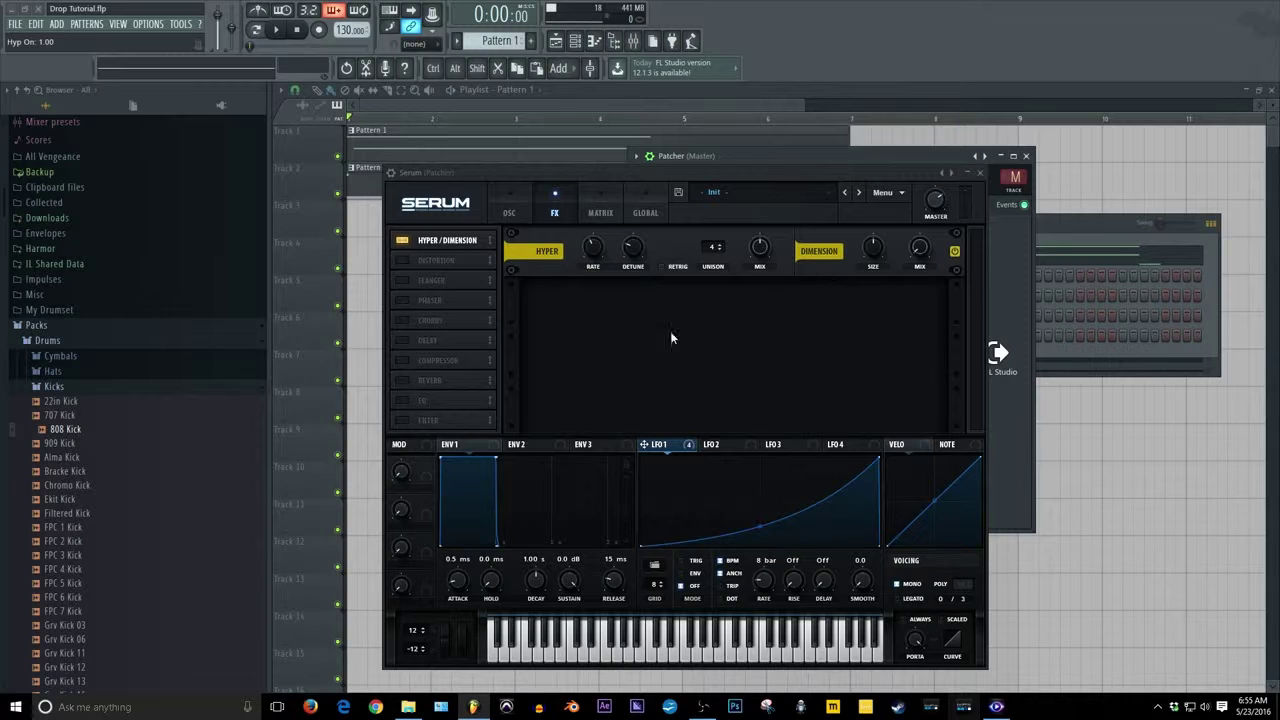
{"action": "left_click_drag", "start_coordinate": [597, 254], "coordinate": [609, 301]}
{"action": "left_click_drag", "start_coordinate": [921, 256], "coordinate": [862, 127]}
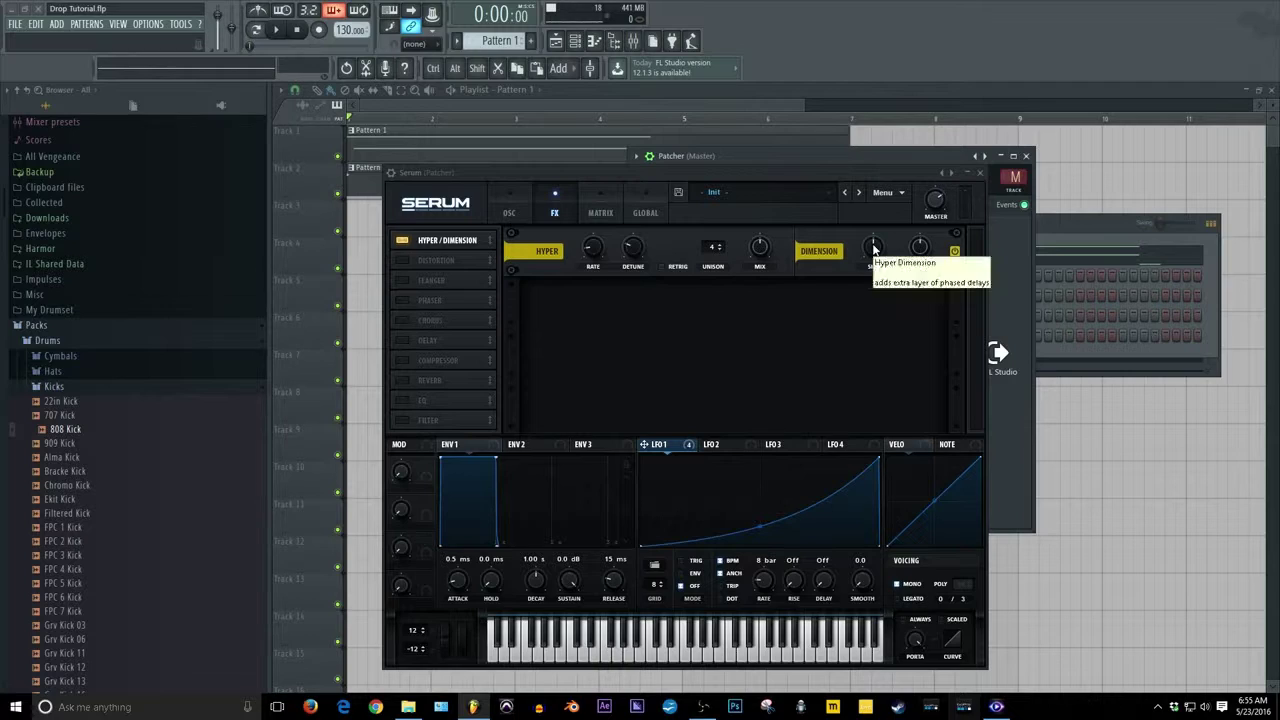
{"action": "left_click_drag", "start_coordinate": [873, 254], "coordinate": [889, 300]}
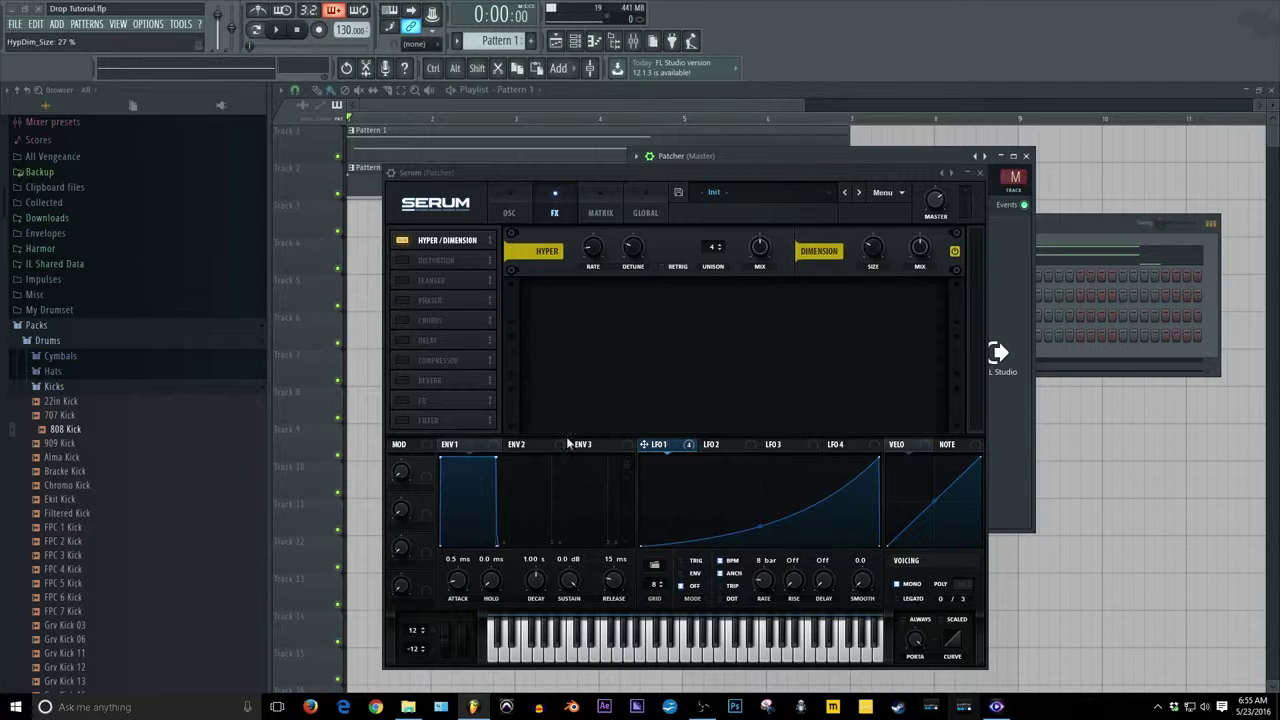
{"action": "left_click", "coordinate": [404, 260]}
Step: Set the distortion to Diode 2 with its filter at 3977 and mix at 57%
{"action": "left_click", "coordinate": [618, 312]}
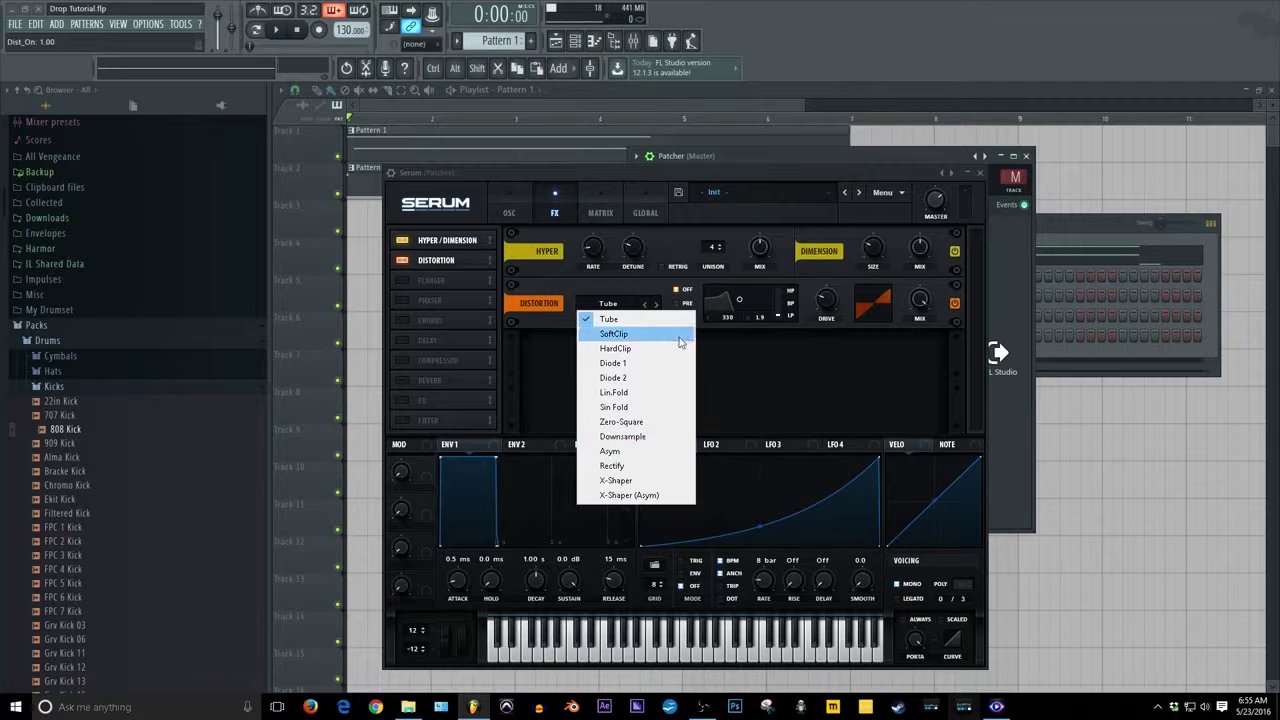
{"action": "left_click", "coordinate": [625, 379]}
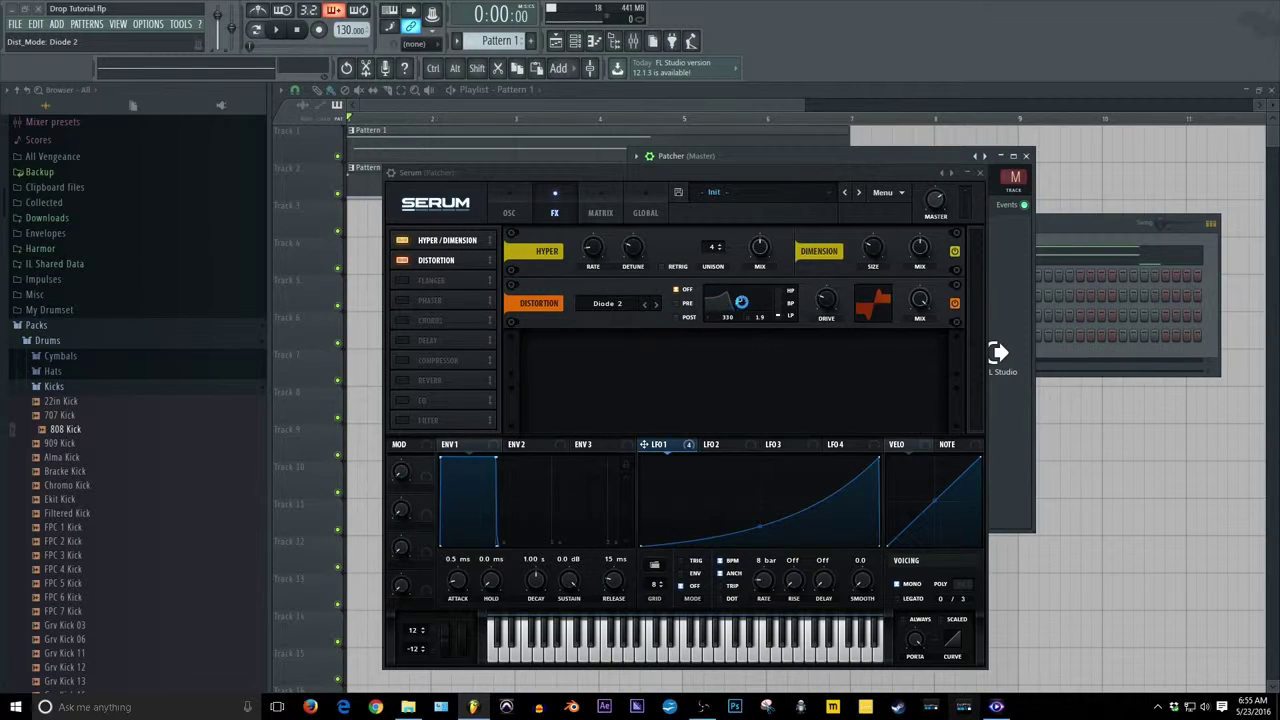
{"action": "left_click_drag", "start_coordinate": [737, 300], "coordinate": [761, 305]}
{"action": "left_click_drag", "start_coordinate": [921, 300], "coordinate": [776, 395]}
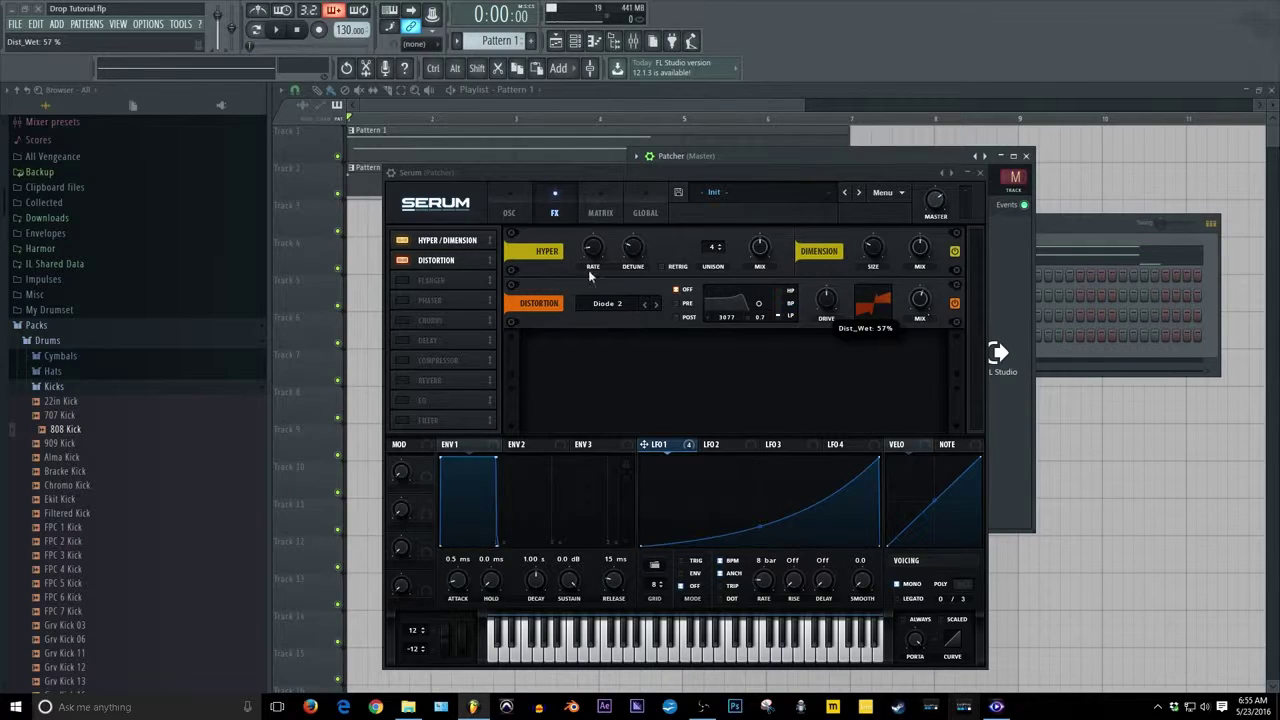
Step: Enable Serum's Phaser and route LFO 1 to its frequency
{"action": "left_click", "coordinate": [401, 300]}
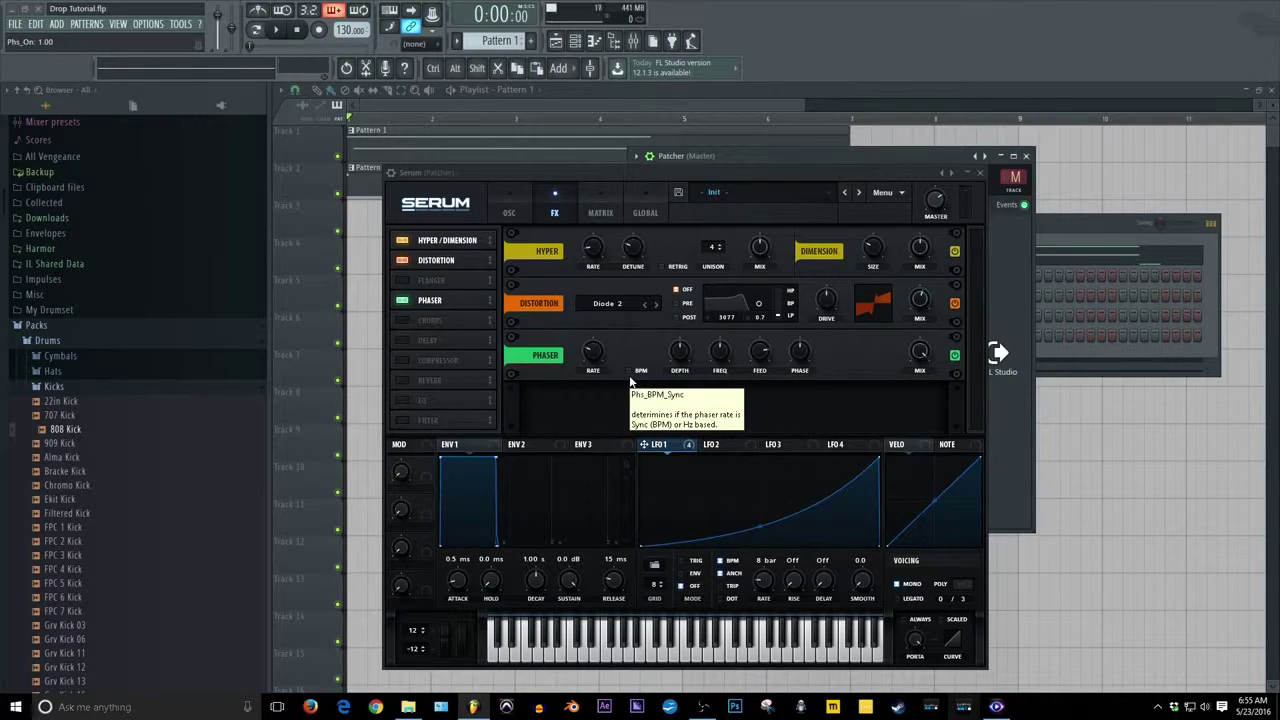
{"action": "left_click_drag", "start_coordinate": [645, 446], "coordinate": [718, 405]}
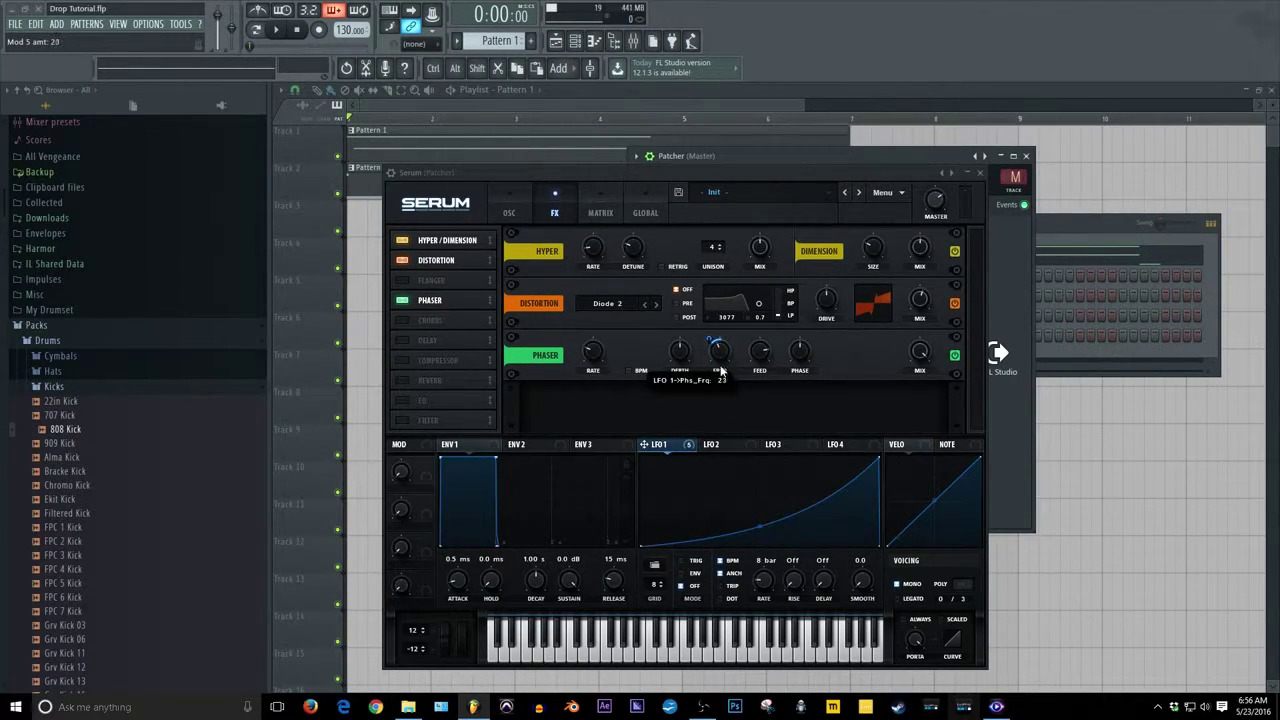
{"action": "scroll", "coordinate": [712, 342], "scroll_direction": "up", "scroll_amount": 3}
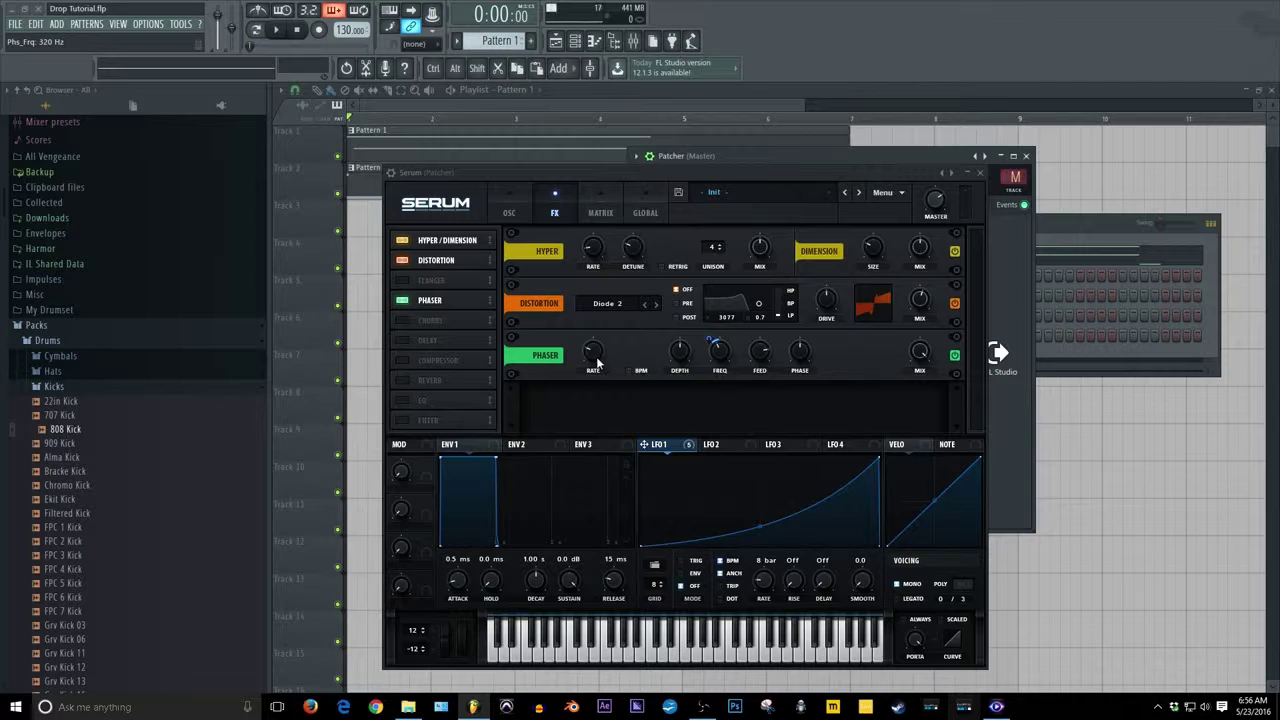
Step: Set the Phaser rate to 0, lower its depth, set phase to 88, and modulate its mix with LFO 1
{"action": "left_click_drag", "start_coordinate": [598, 363], "coordinate": [598, 377]}
{"action": "left_click_drag", "start_coordinate": [677, 348], "coordinate": [686, 387]}
{"action": "left_click_drag", "start_coordinate": [800, 351], "coordinate": [802, 396]}
{"action": "left_click_drag", "start_coordinate": [646, 446], "coordinate": [913, 341]}
Step: Enable Serum's Compressor above Distortion, switch it to Multiband, and raise gain to 2.5 dB
{"action": "mouse_move", "coordinate": [643, 450]}
{"action": "mouse_move", "coordinate": [921, 352]}
{"action": "left_click", "coordinate": [405, 361]}
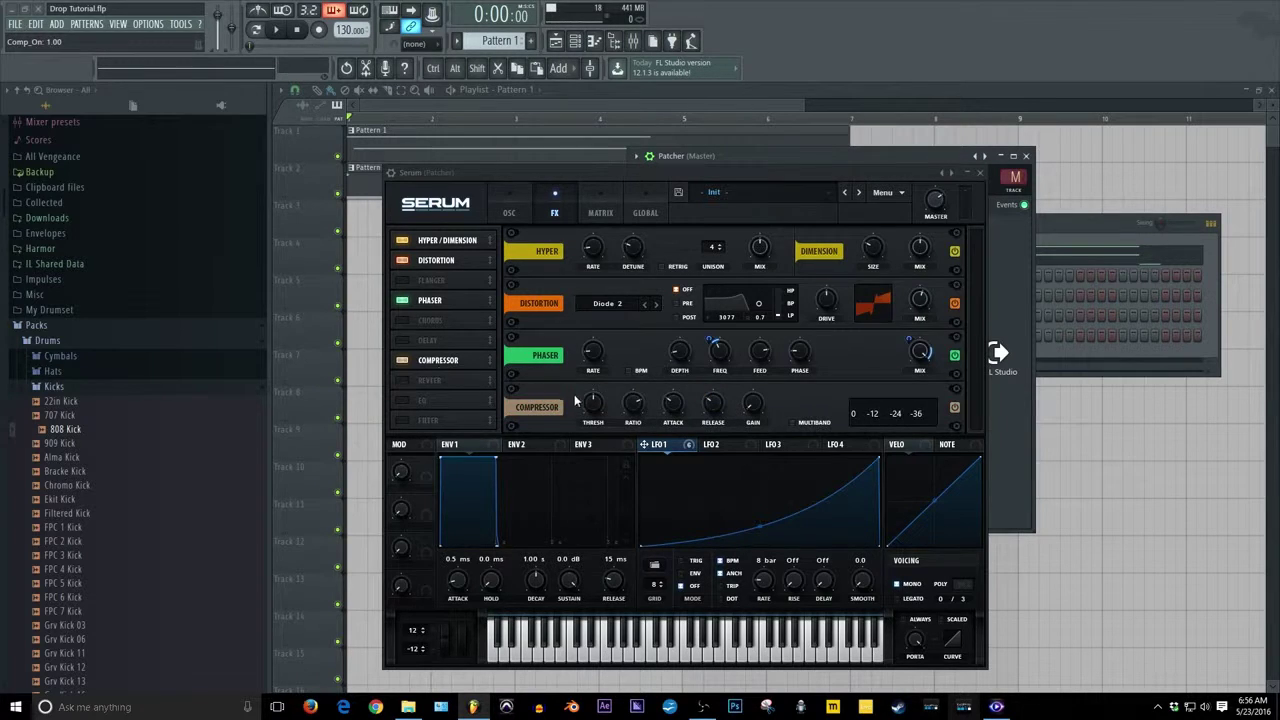
{"action": "left_click_drag", "start_coordinate": [432, 364], "coordinate": [446, 262]}
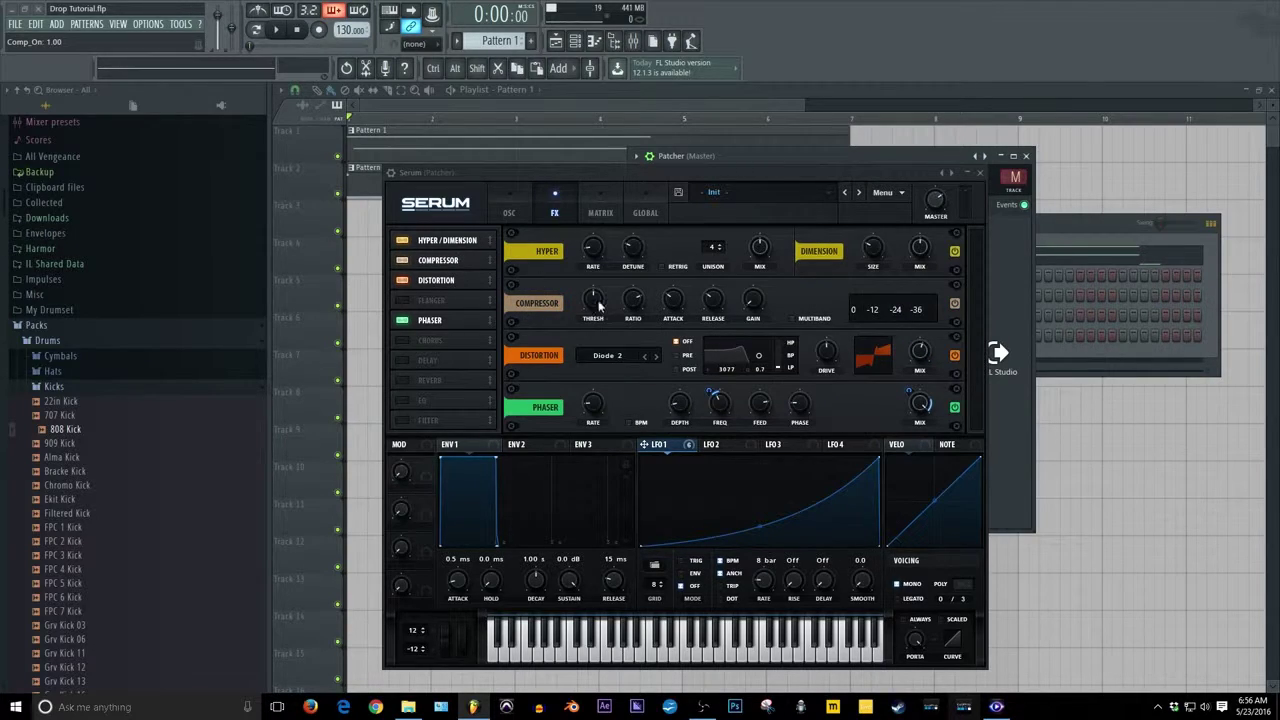
{"action": "left_click", "coordinate": [791, 318]}
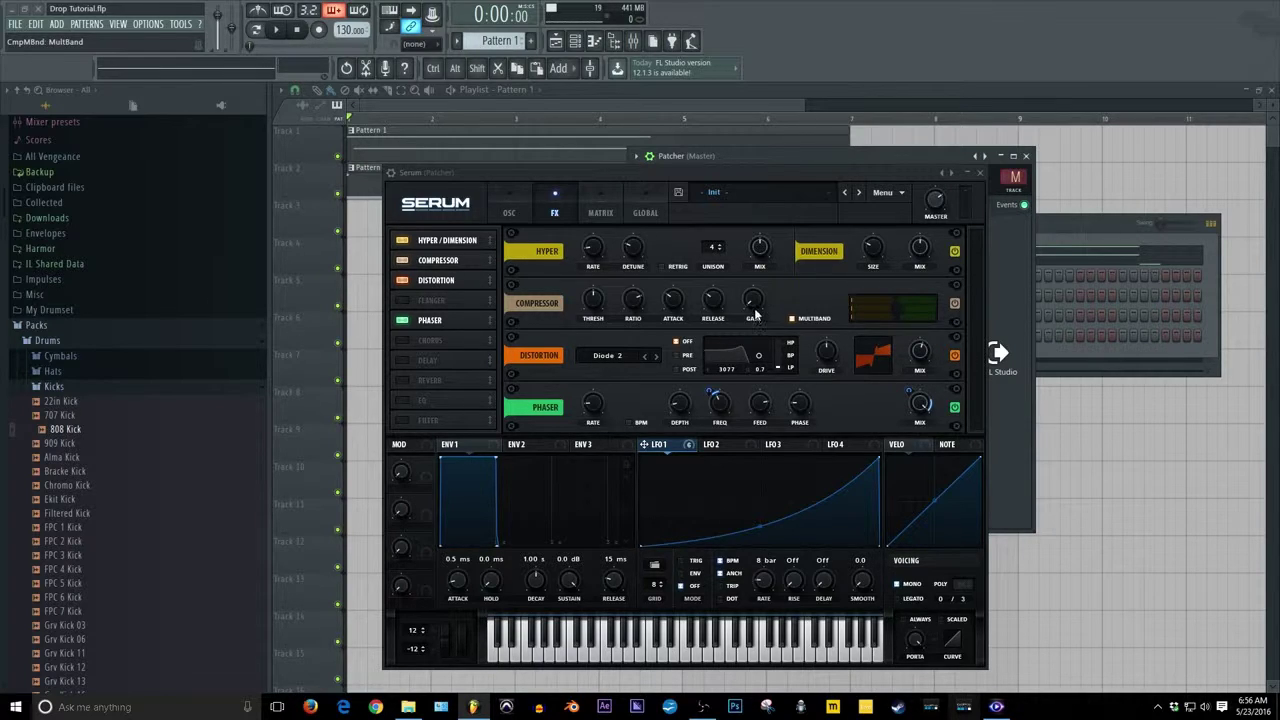
{"action": "left_click_drag", "start_coordinate": [755, 314], "coordinate": [749, 282]}
{"action": "scroll", "coordinate": [590, 292], "scroll_direction": "down", "scroll_amount": 2}
{"action": "scroll", "coordinate": [672, 300], "scroll_direction": "down", "scroll_amount": 3}
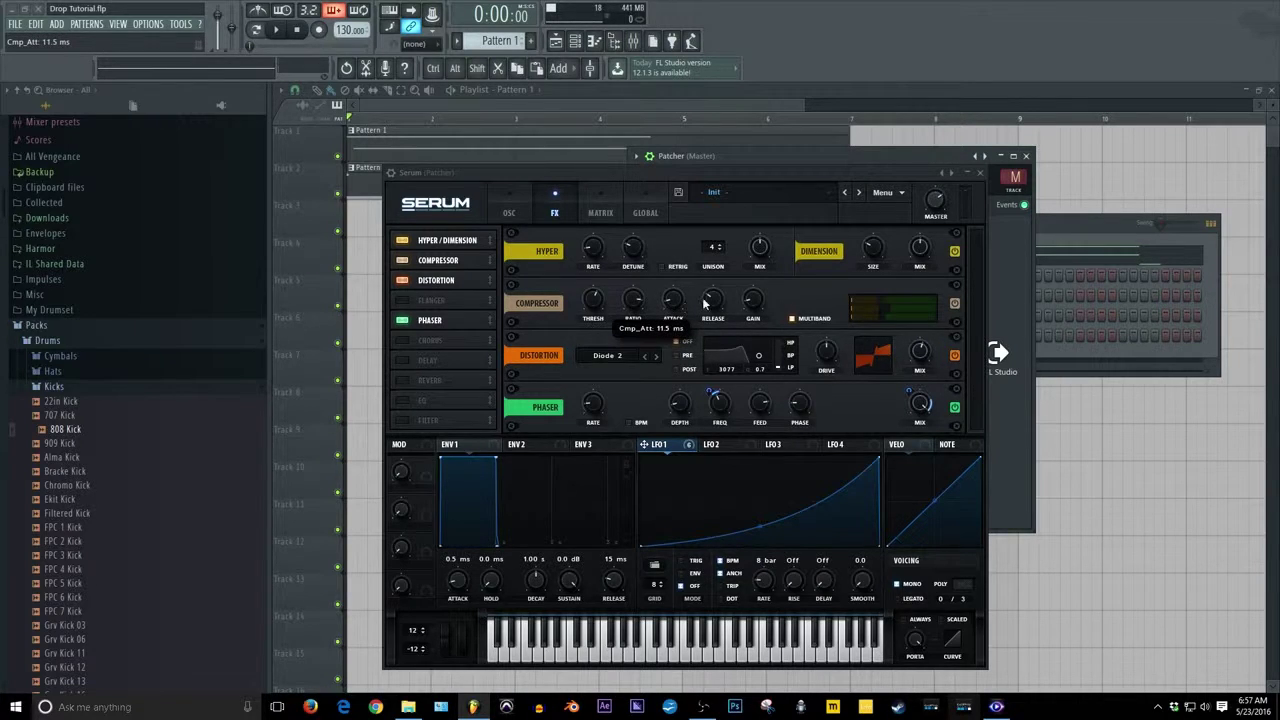
{"action": "scroll", "coordinate": [710, 316], "scroll_direction": "up", "scroll_amount": 3}
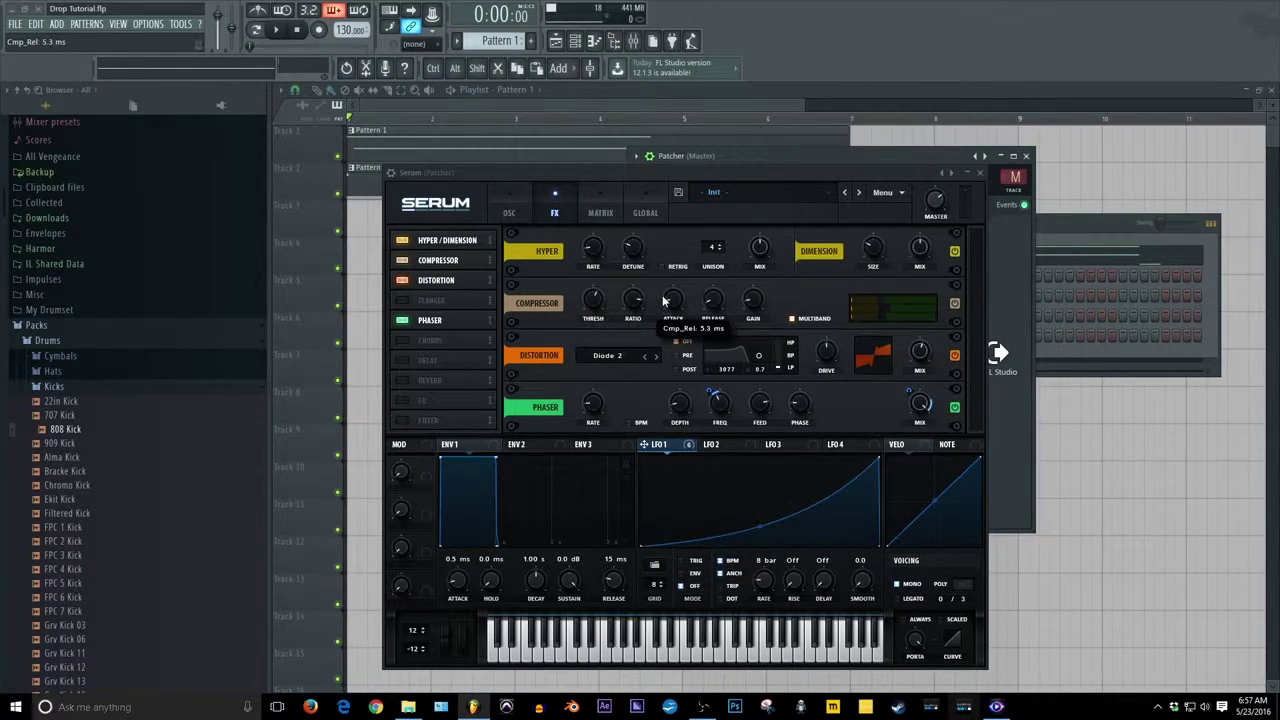
{"action": "scroll", "coordinate": [672, 302], "scroll_direction": "down", "scroll_amount": 5}
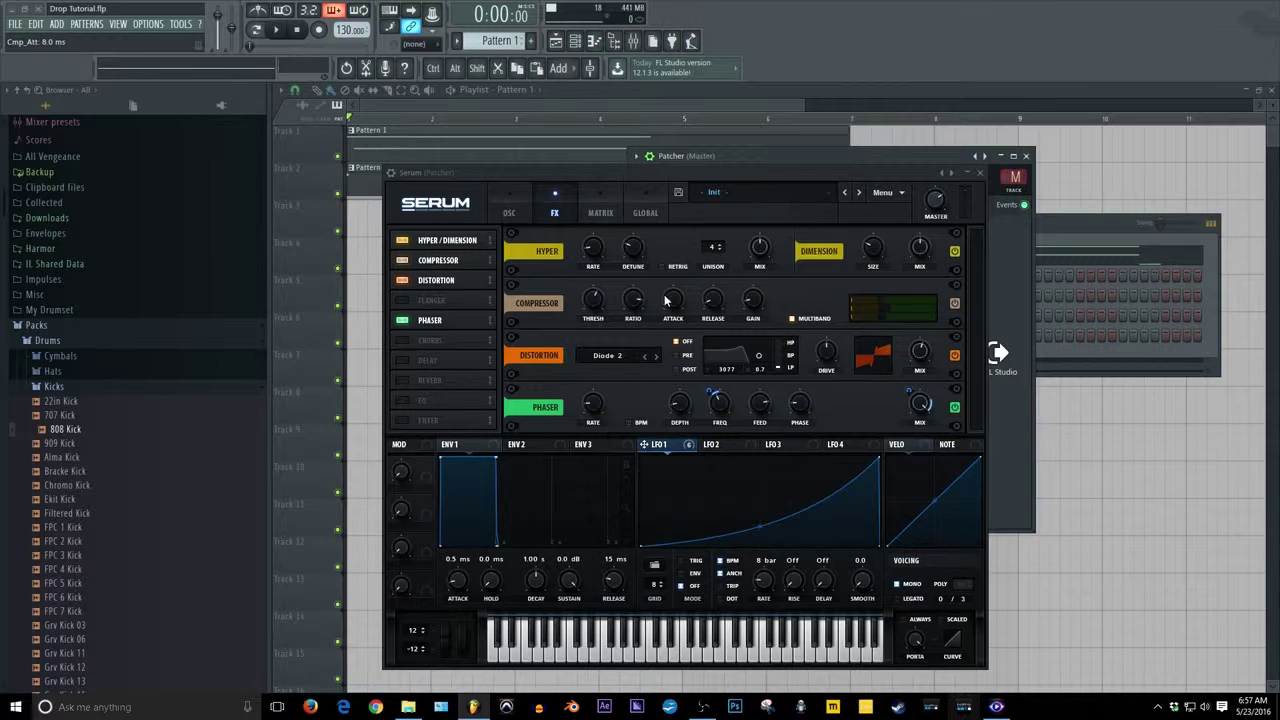
Step: Close Serum and drop Vocodex onto the wire between Serum and the output
{"action": "left_click", "coordinate": [979, 172]}
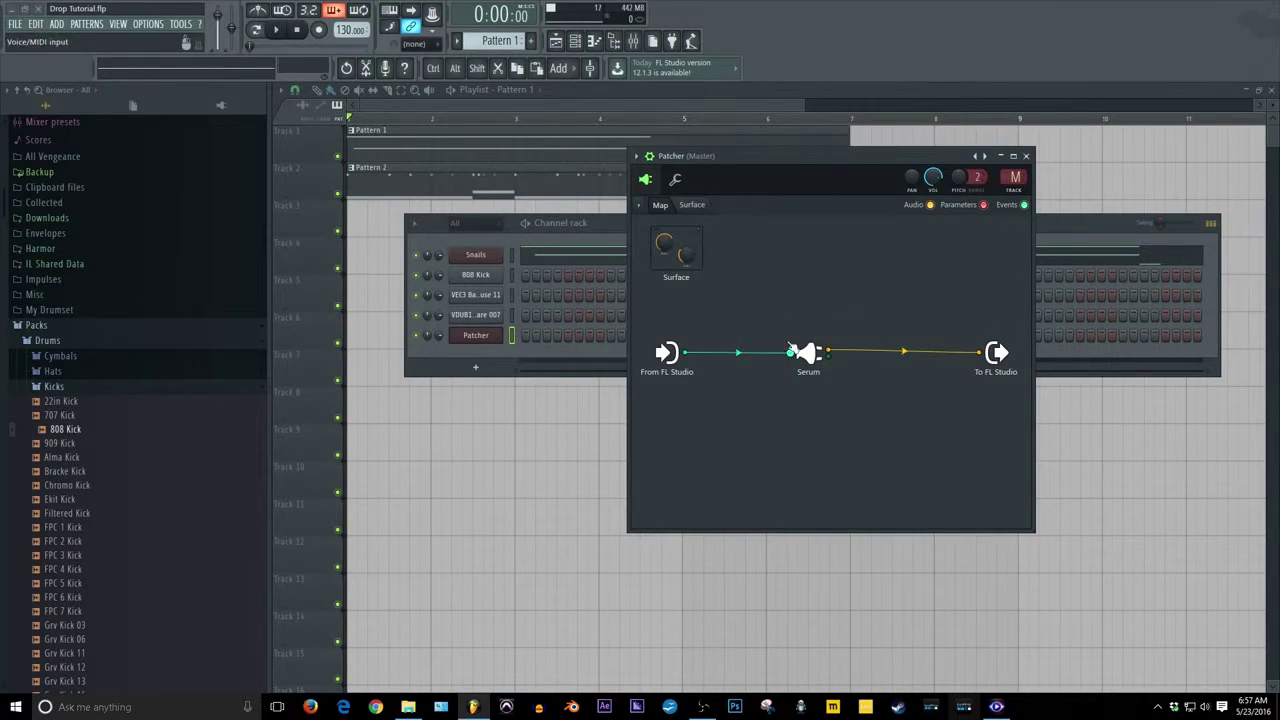
{"action": "left_click_drag", "start_coordinate": [812, 358], "coordinate": [776, 346]}
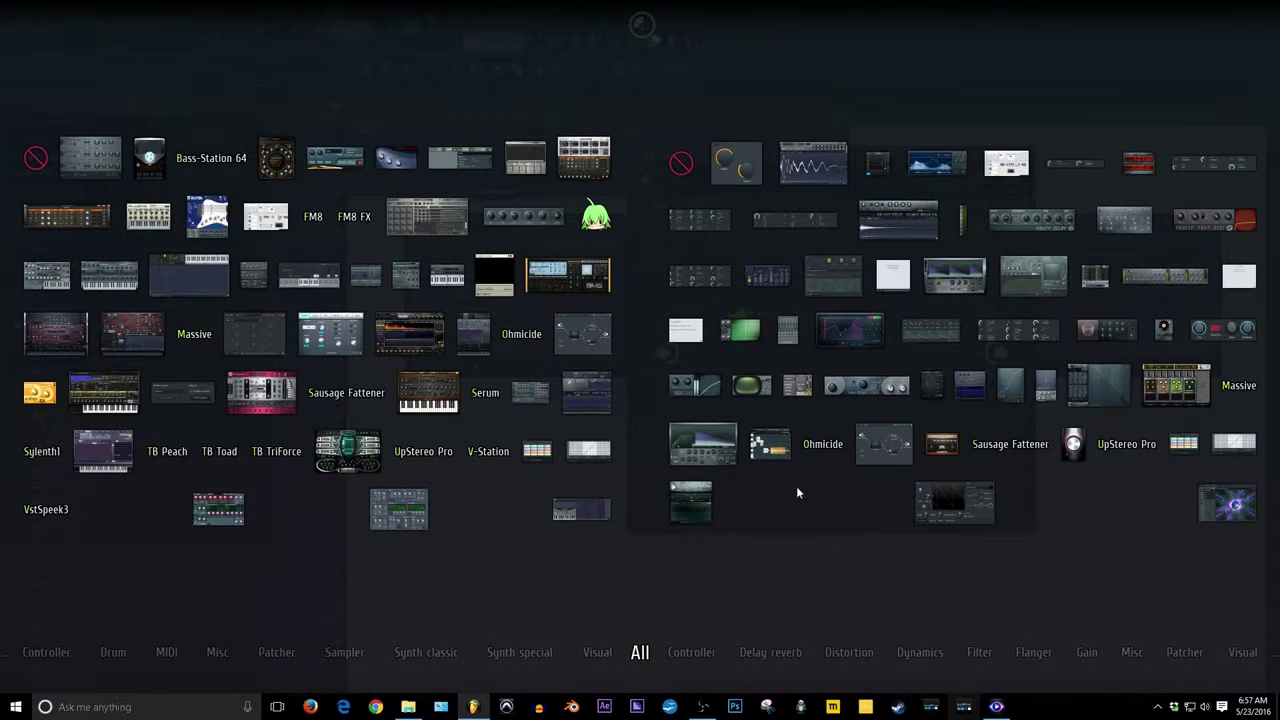
{"action": "left_click", "coordinate": [690, 502]}
{"action": "left_click_drag", "start_coordinate": [752, 446], "coordinate": [812, 325]}
Step: Open the Vocodex window and position it so the Patcher header stays visible
{"action": "left_click", "coordinate": [812, 326]}
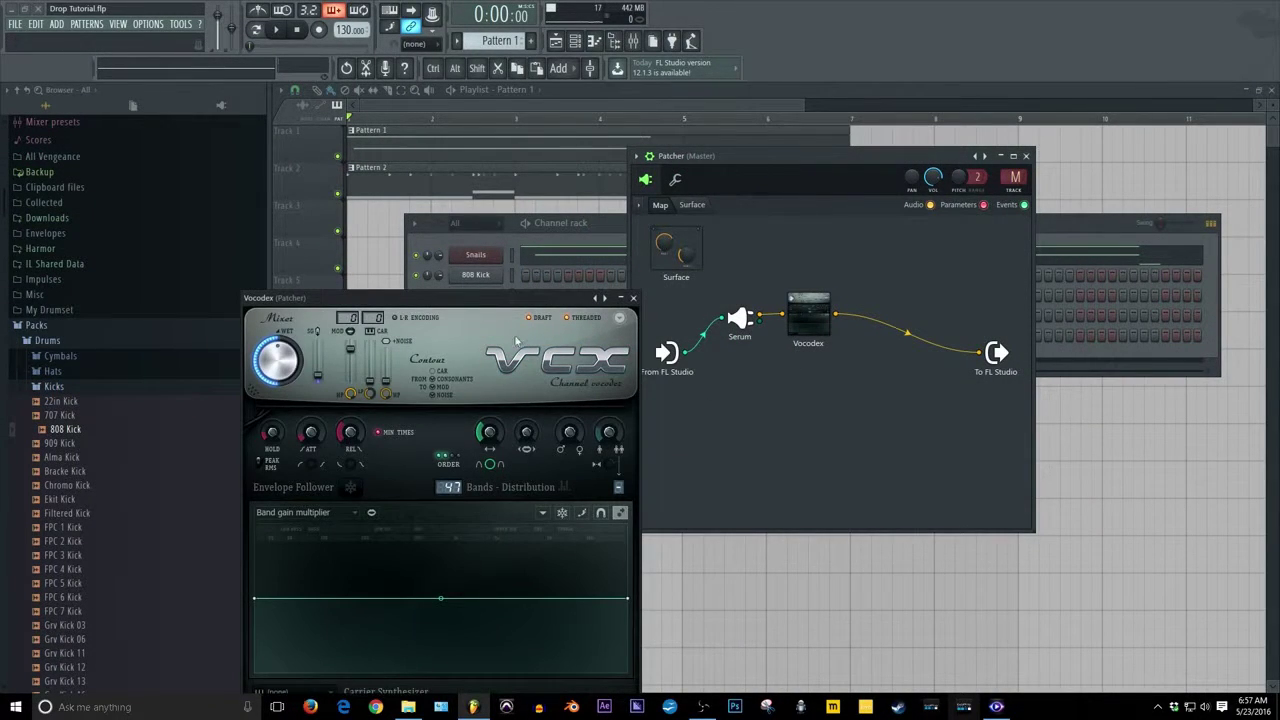
{"action": "left_click_drag", "start_coordinate": [516, 298], "coordinate": [897, 187]}
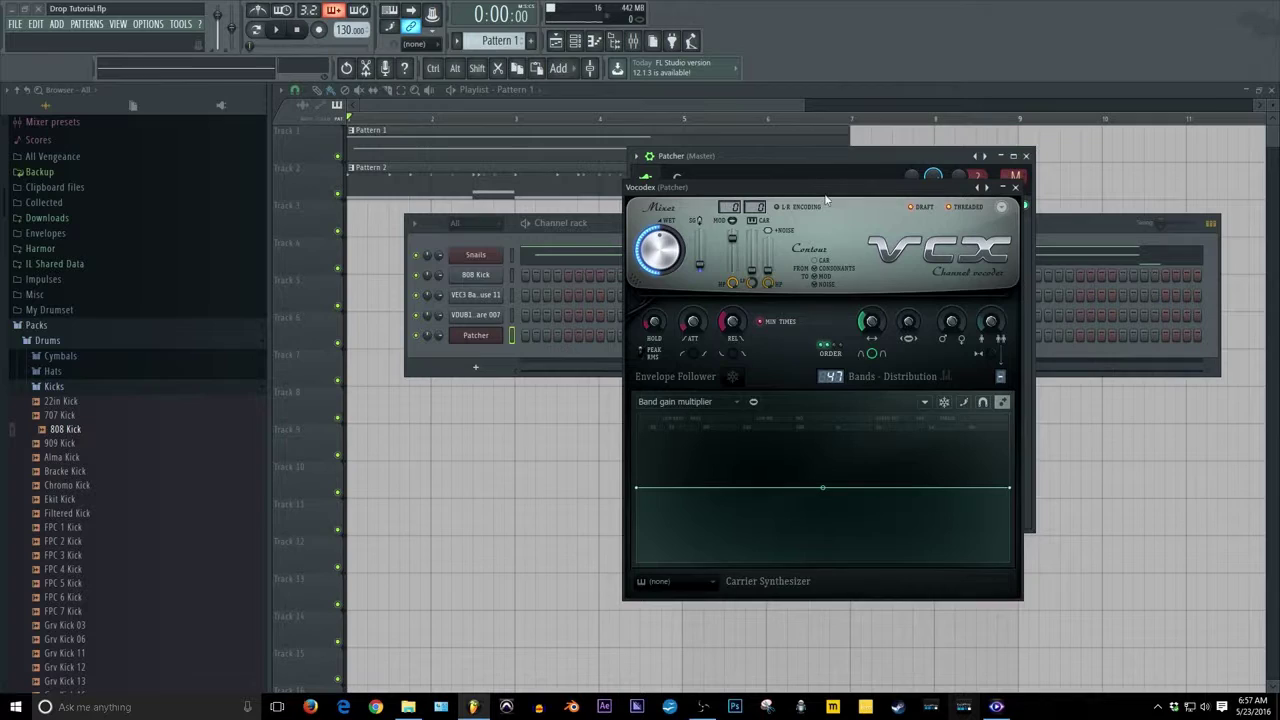
{"action": "left_click_drag", "start_coordinate": [751, 186], "coordinate": [758, 229]}
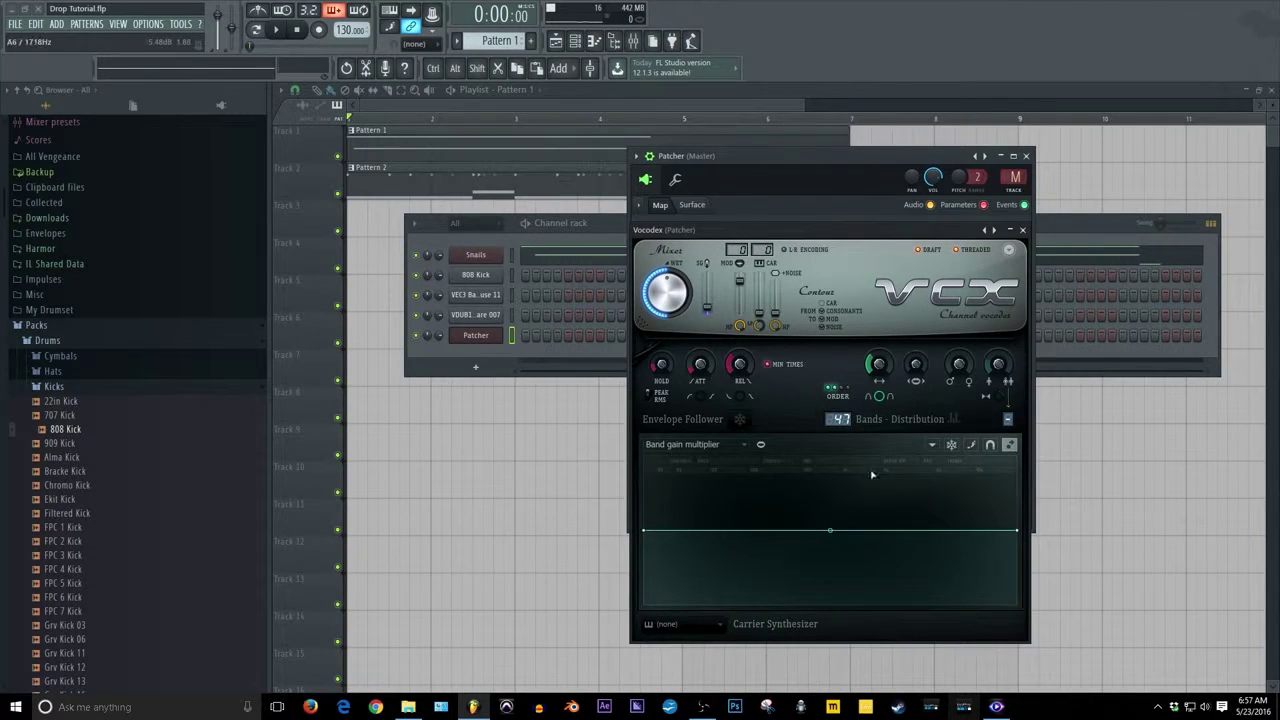
Step: Reduce the Vocodex band count to 24
{"action": "left_click", "coordinate": [690, 444]}
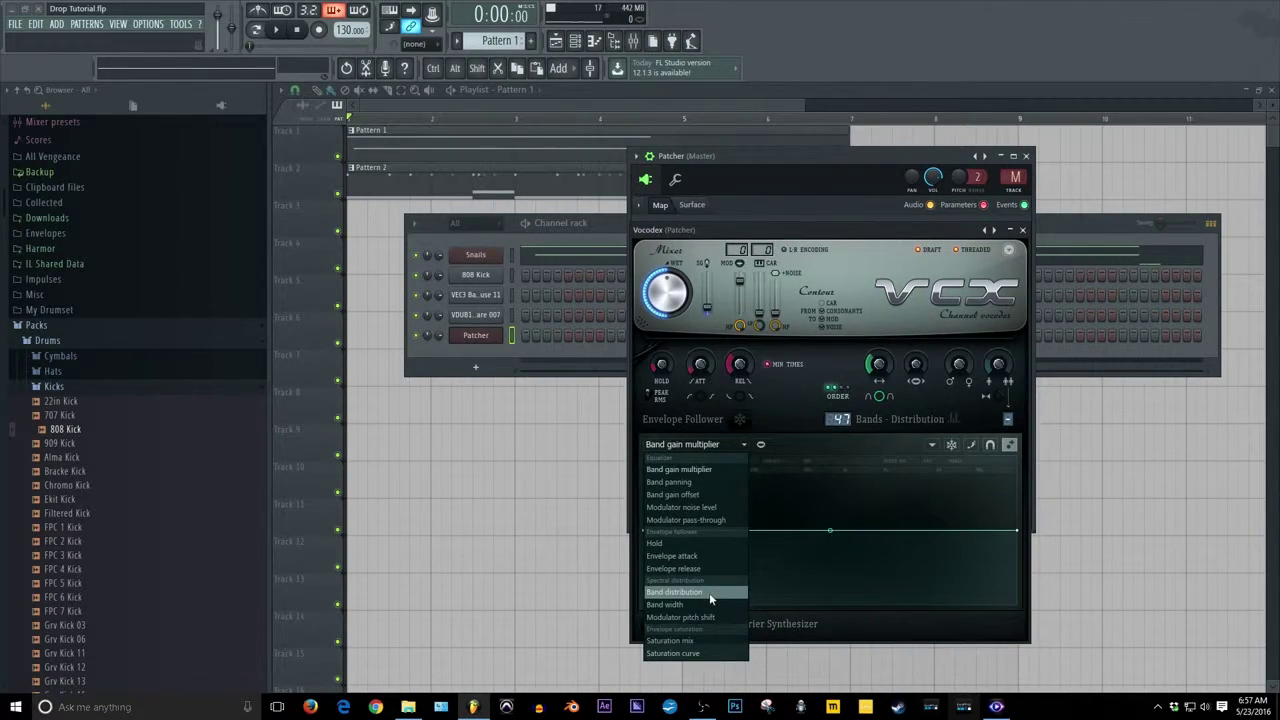
{"action": "left_click", "coordinate": [815, 395]}
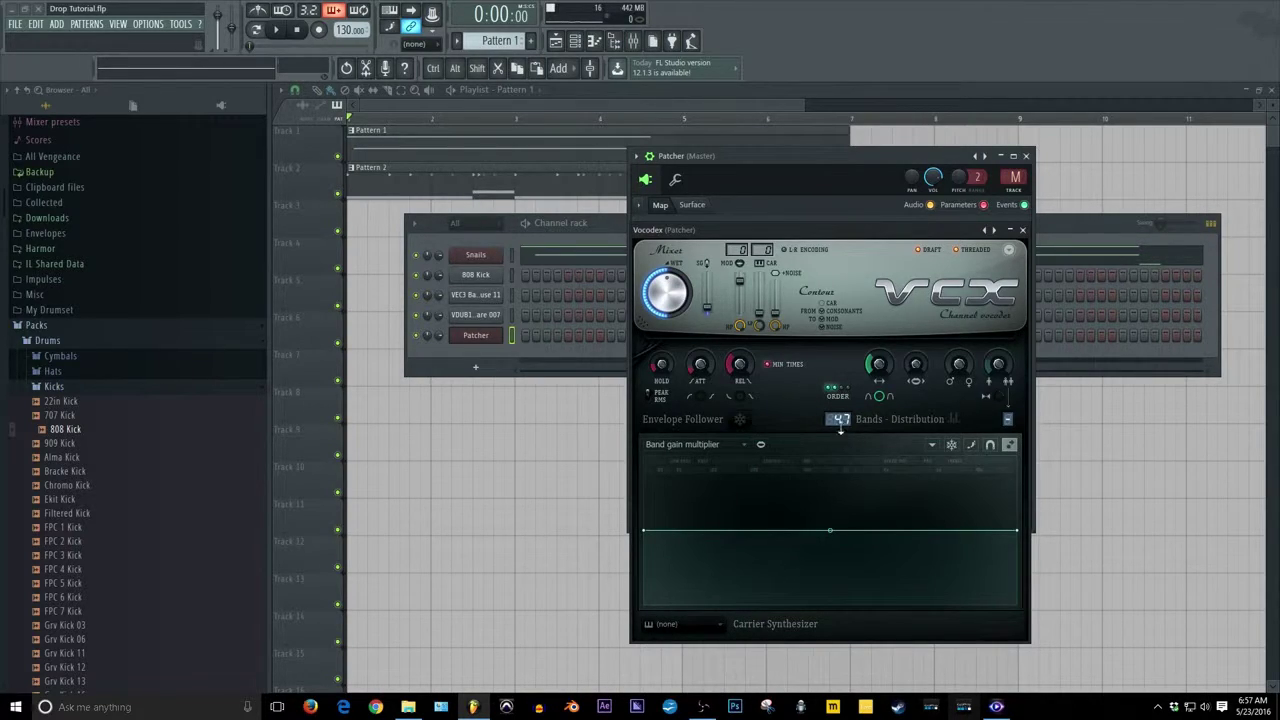
{"action": "left_click_drag", "start_coordinate": [841, 431], "coordinate": [841, 445]}
Step: Reshape the Band distribution curve with an added point, a mid dip, and a steep upward end
{"action": "left_click", "coordinate": [690, 444]}
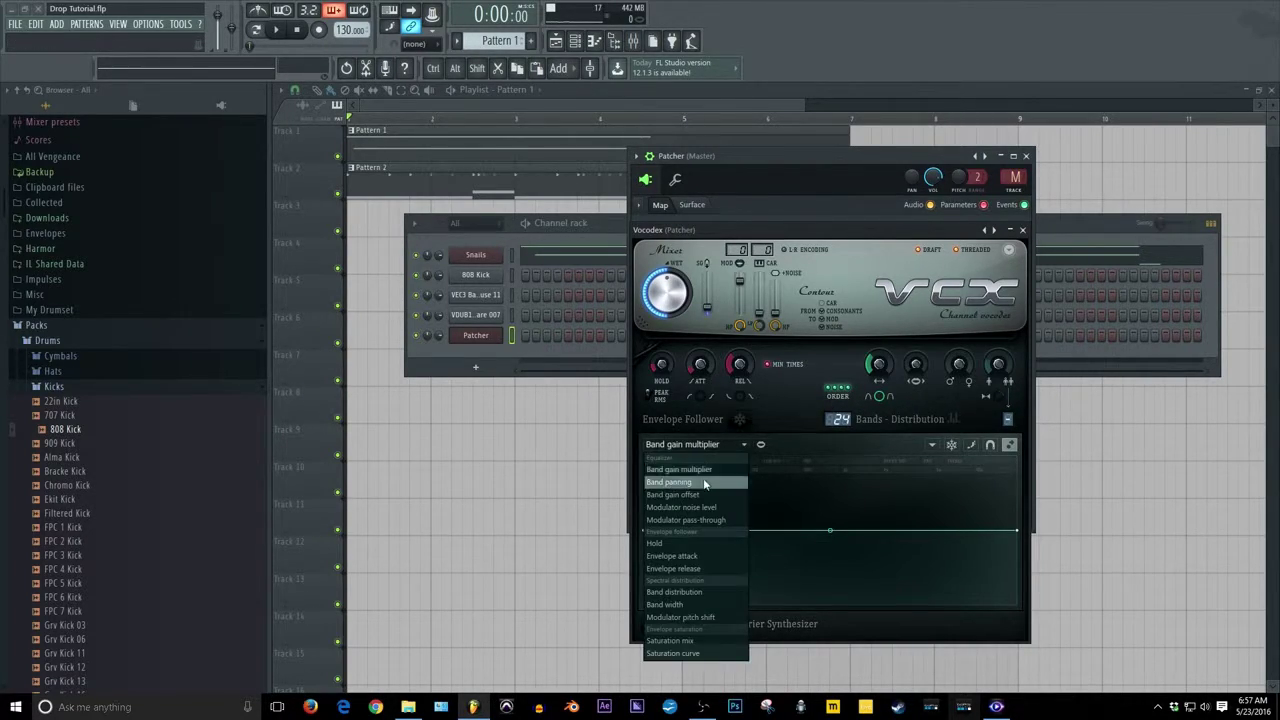
{"action": "left_click", "coordinate": [706, 592]}
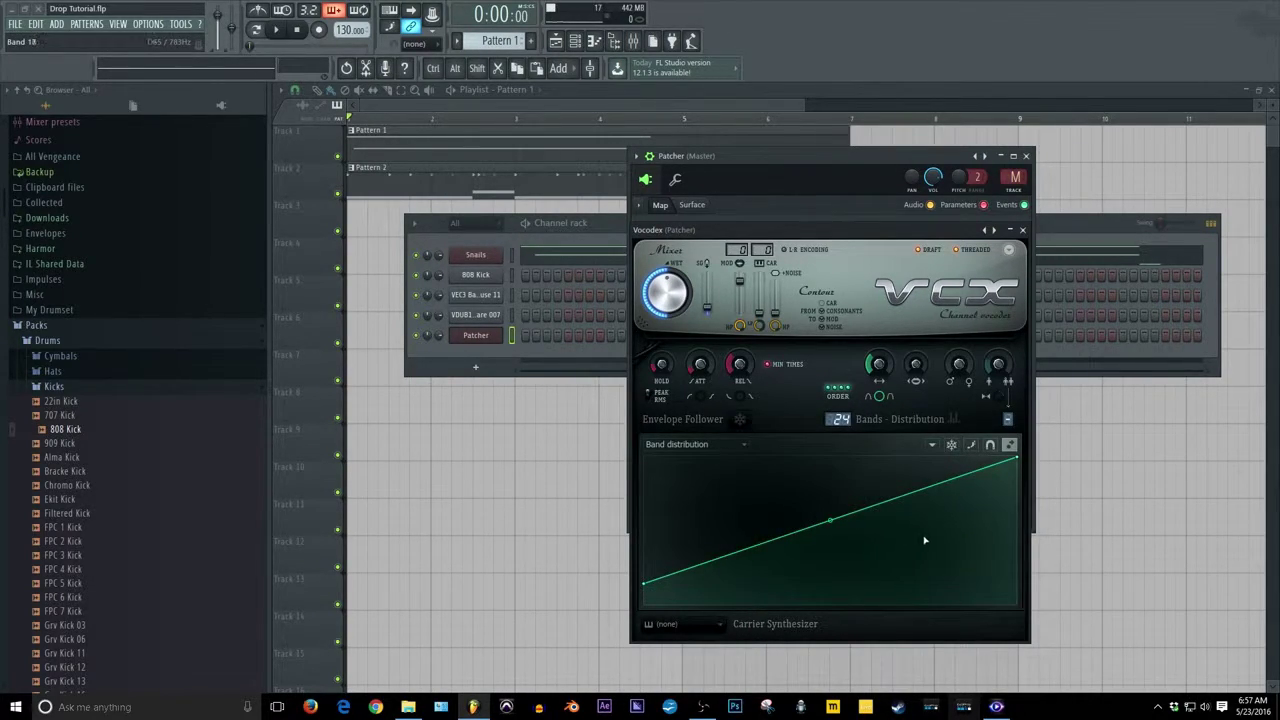
{"action": "right_click", "coordinate": [825, 526]}
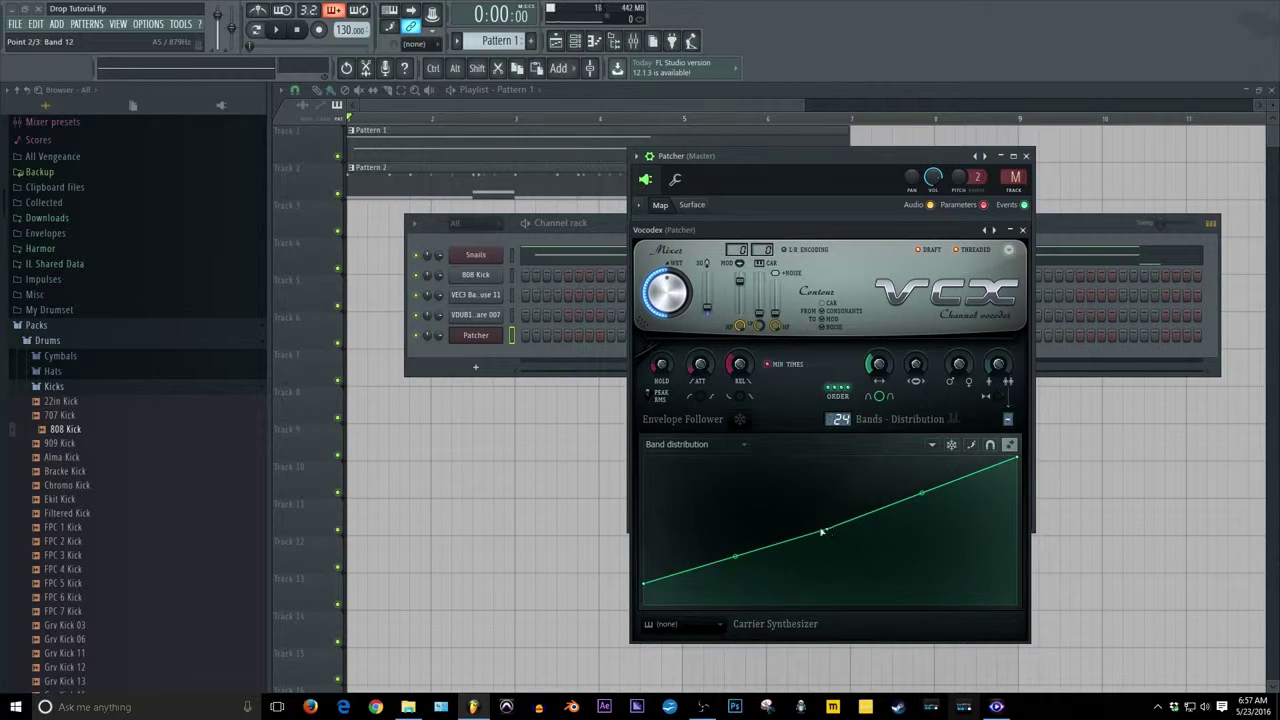
{"action": "left_click_drag", "start_coordinate": [921, 493], "coordinate": [910, 558]}
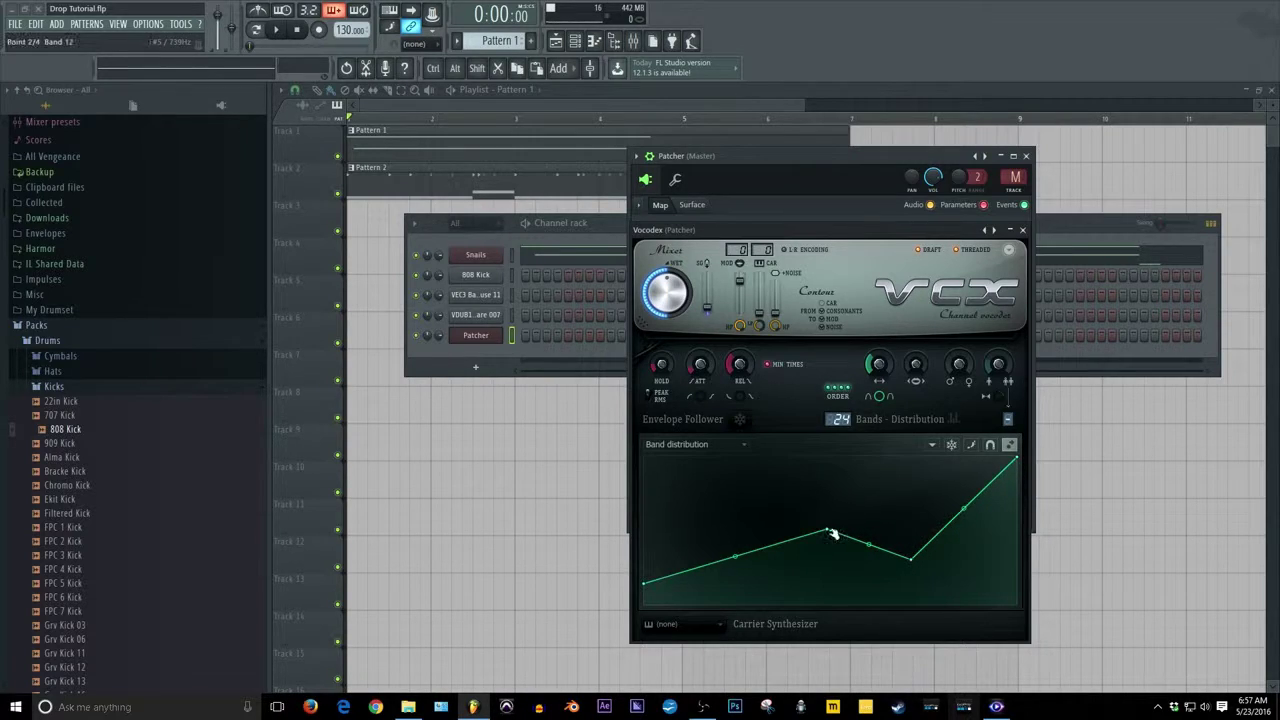
{"action": "left_click_drag", "start_coordinate": [829, 529], "coordinate": [827, 532]}
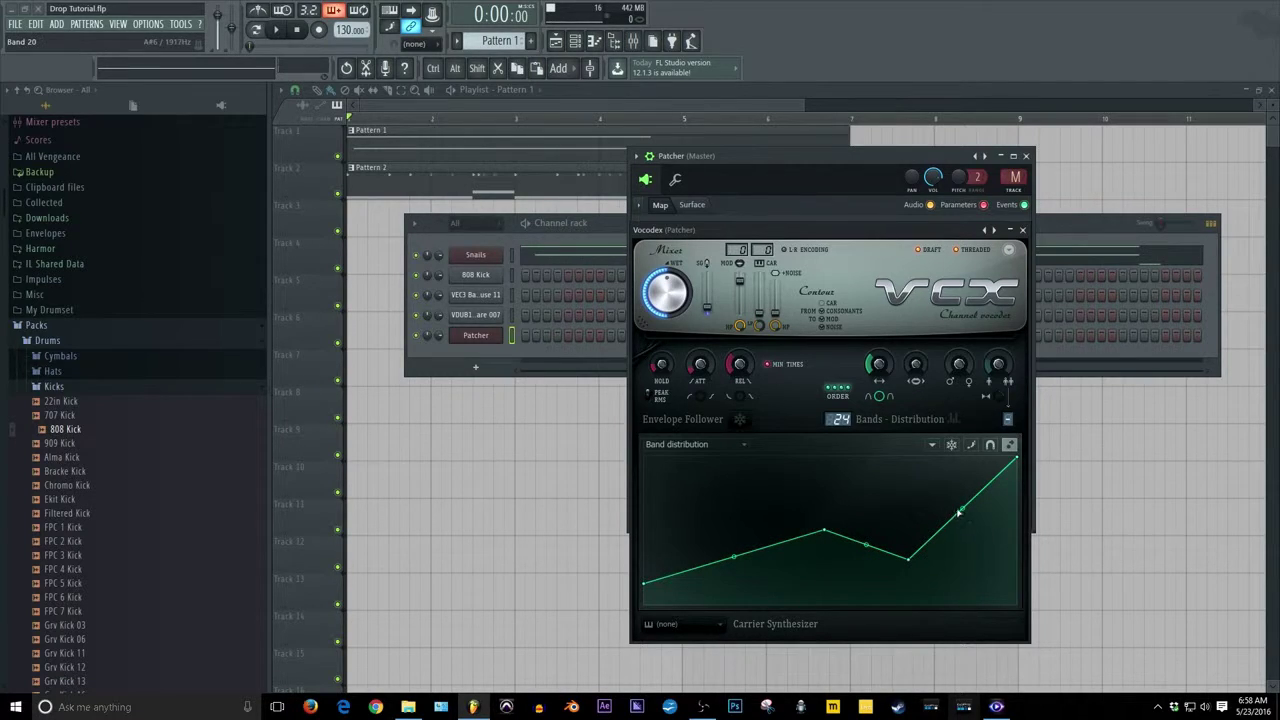
{"action": "left_click_drag", "start_coordinate": [962, 508], "coordinate": [962, 541]}
Step: Switch to the Band width envelope, drop its start to zero, and bend the rise steeply
{"action": "left_click", "coordinate": [710, 446]}
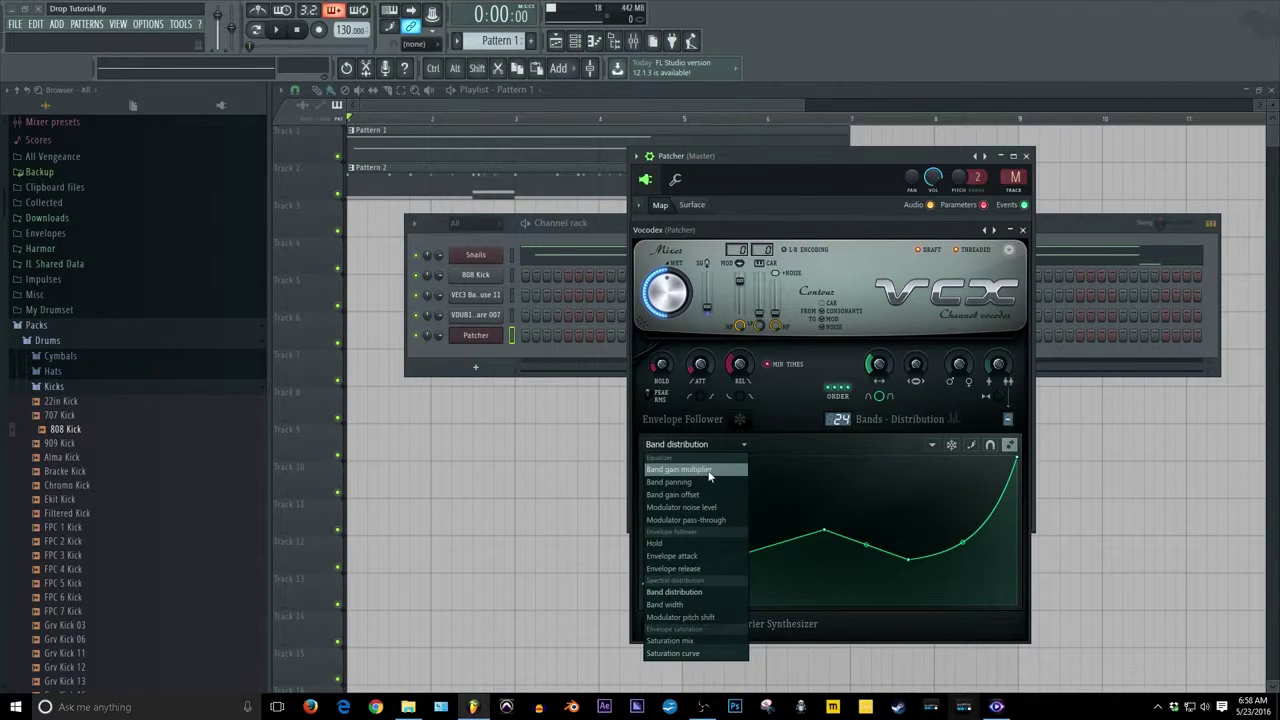
{"action": "left_click", "coordinate": [705, 604]}
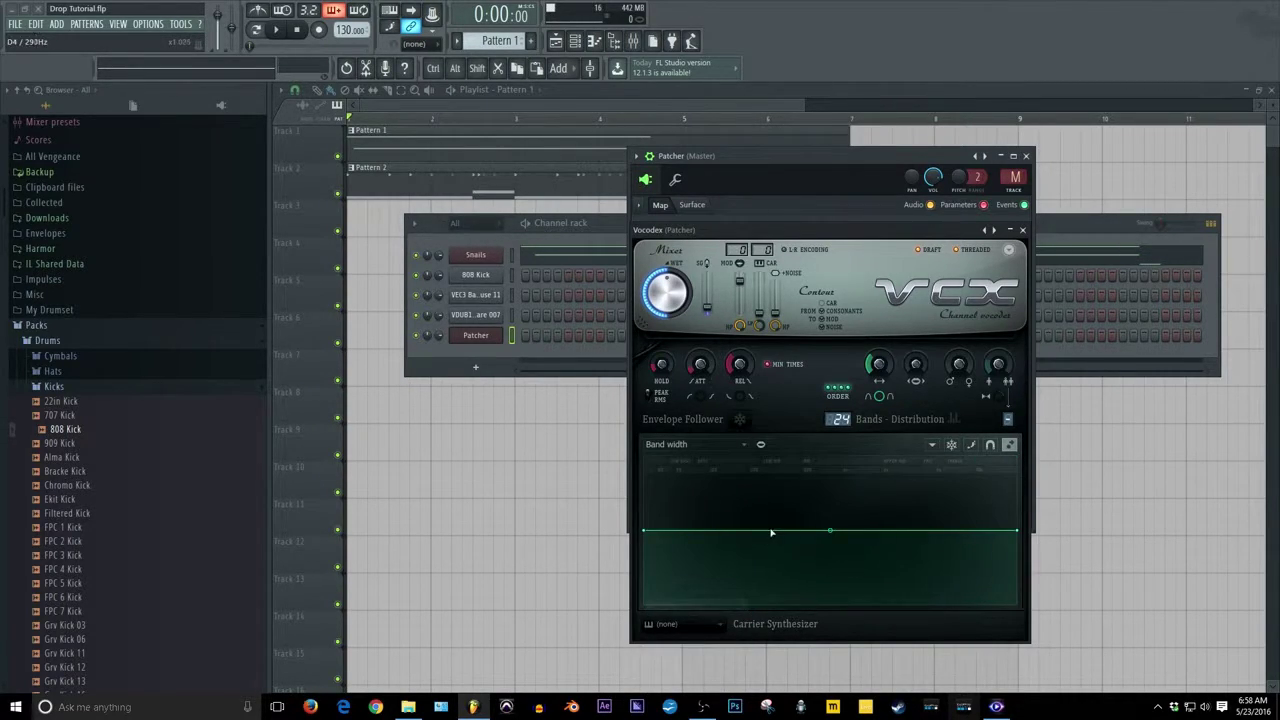
{"action": "left_click_drag", "start_coordinate": [648, 530], "coordinate": [655, 612]}
{"action": "right_click", "coordinate": [730, 605]}
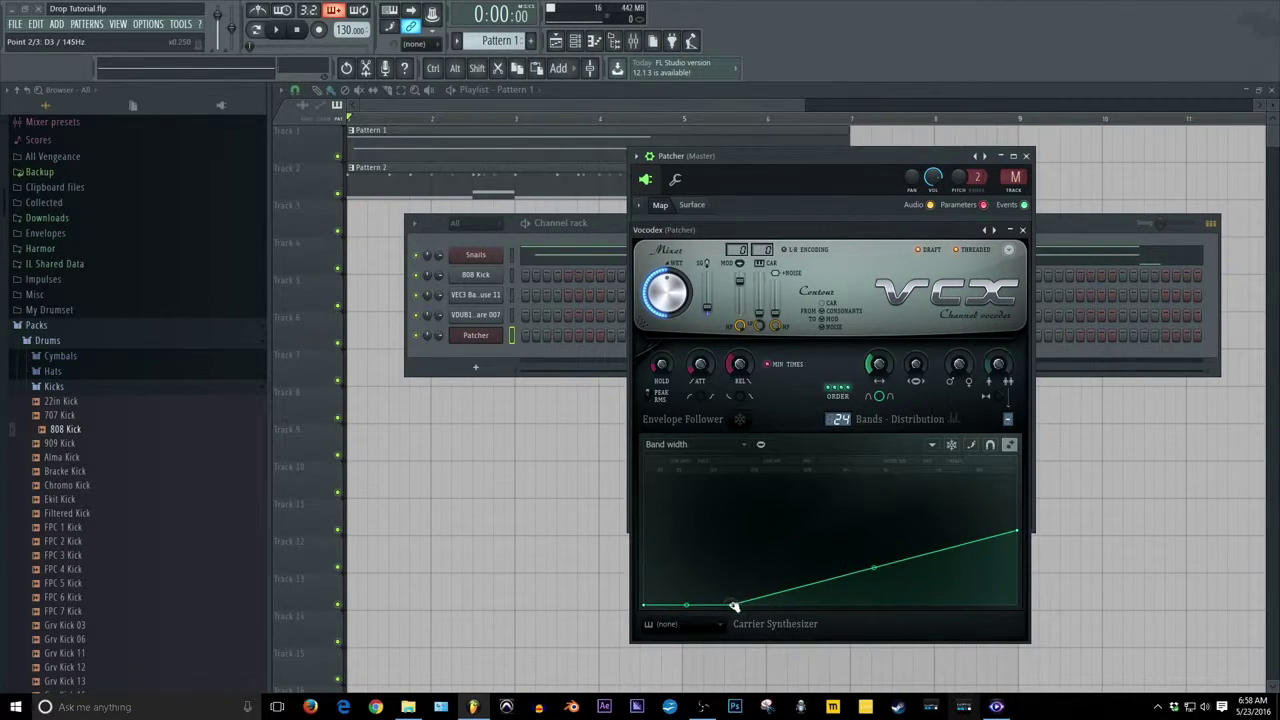
{"action": "left_click_drag", "start_coordinate": [734, 606], "coordinate": [737, 605]}
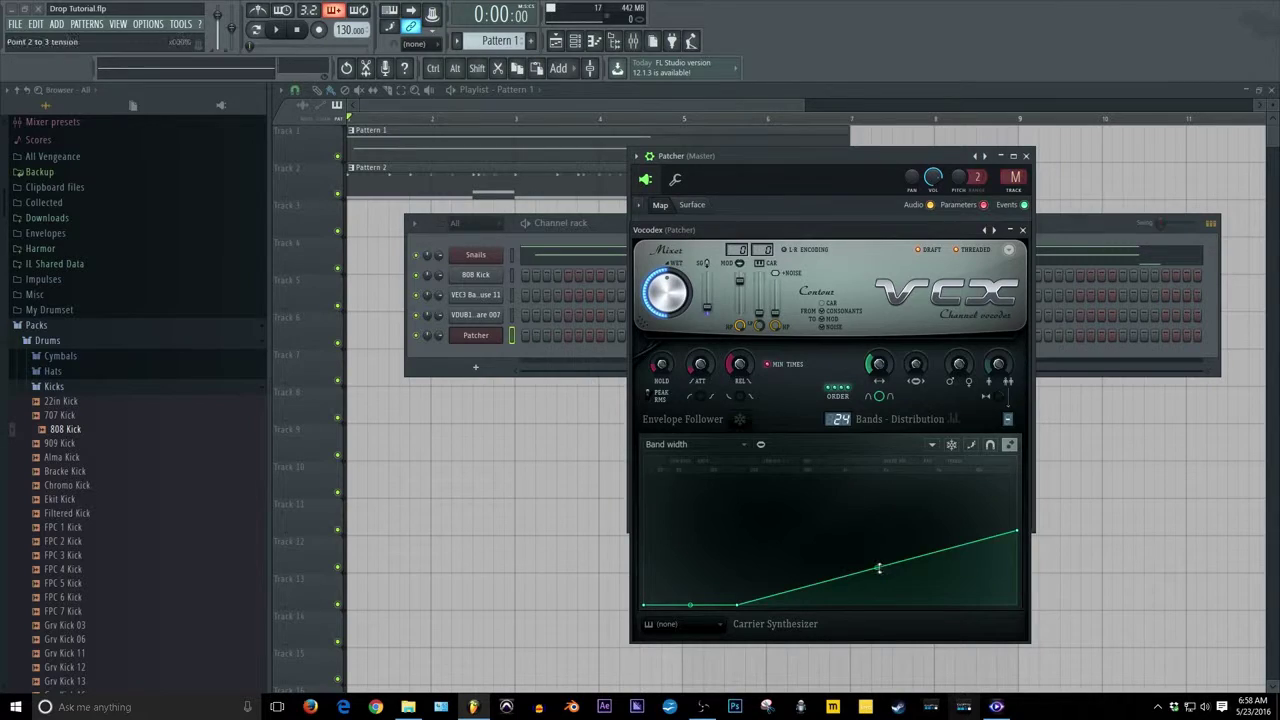
{"action": "left_click_drag", "start_coordinate": [879, 568], "coordinate": [905, 710]}
Step: Add points forming a plateau and dip, raise the end point, and curve the final upward sweep
{"action": "right_click", "coordinate": [840, 533]}
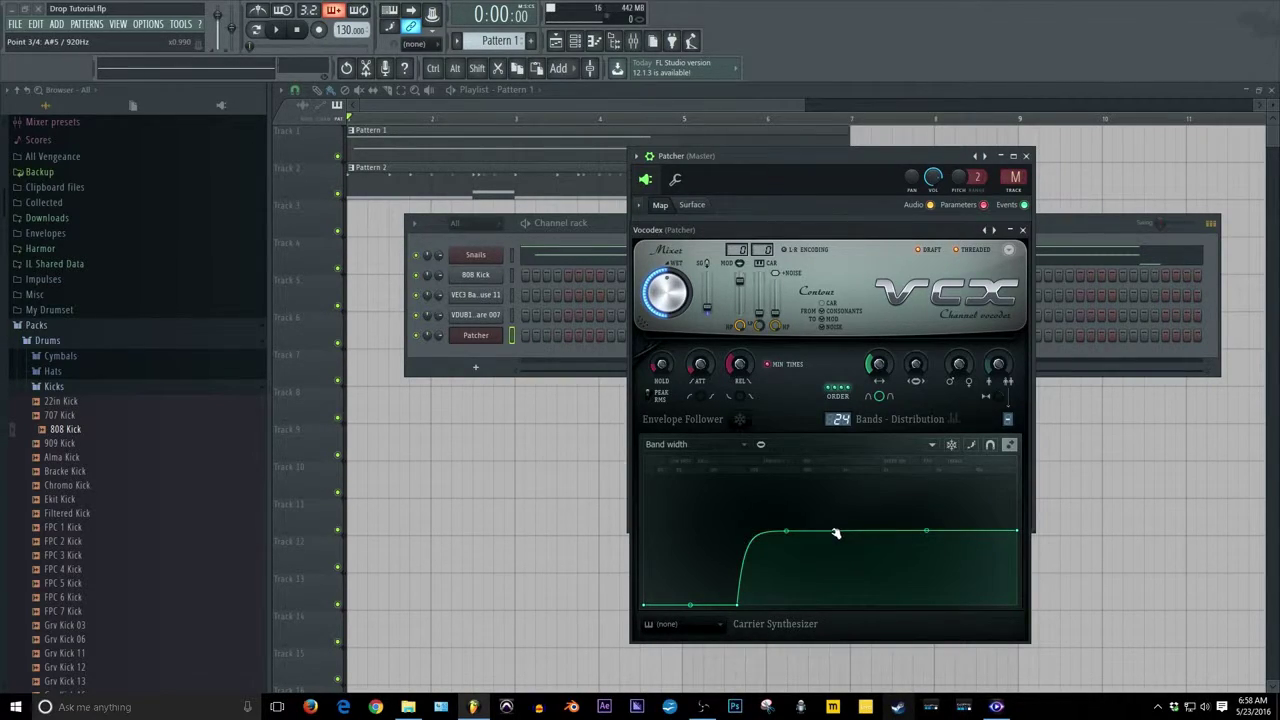
{"action": "right_click", "coordinate": [930, 544]}
{"action": "left_click_drag", "start_coordinate": [930, 544], "coordinate": [921, 575]}
{"action": "left_click_drag", "start_coordinate": [1020, 531], "coordinate": [1017, 511]}
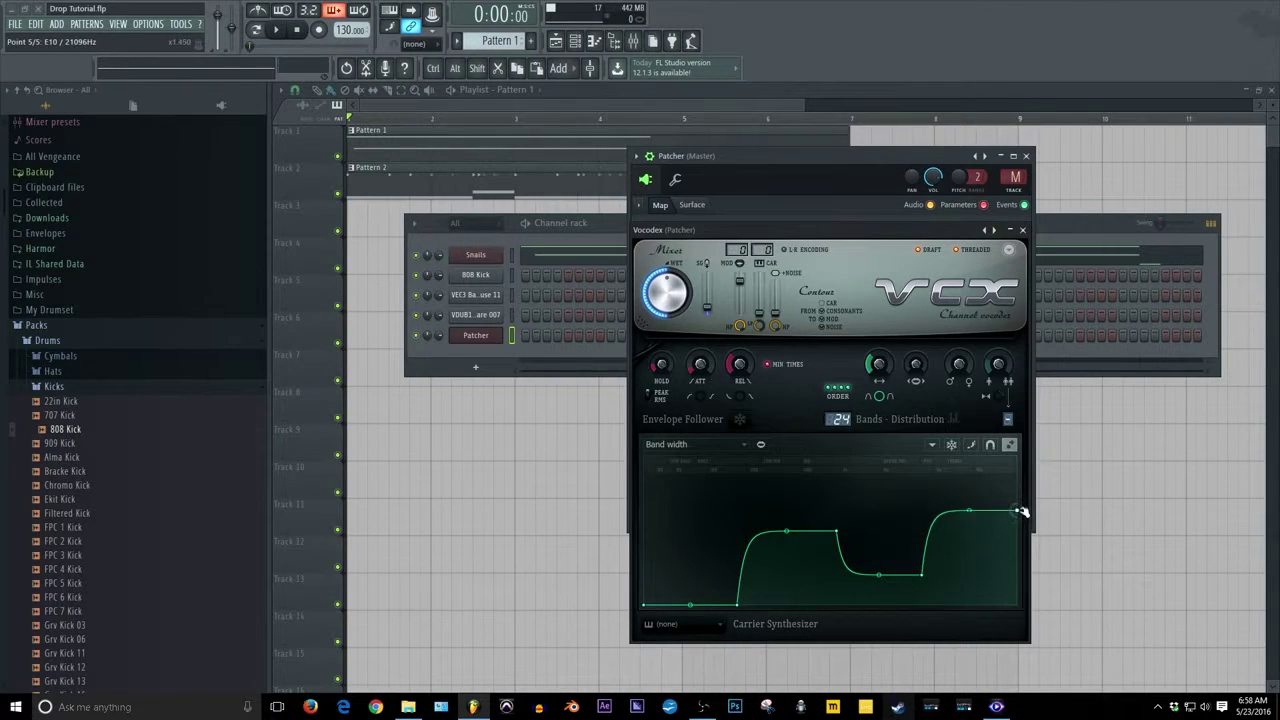
{"action": "left_click_drag", "start_coordinate": [930, 576], "coordinate": [879, 550]}
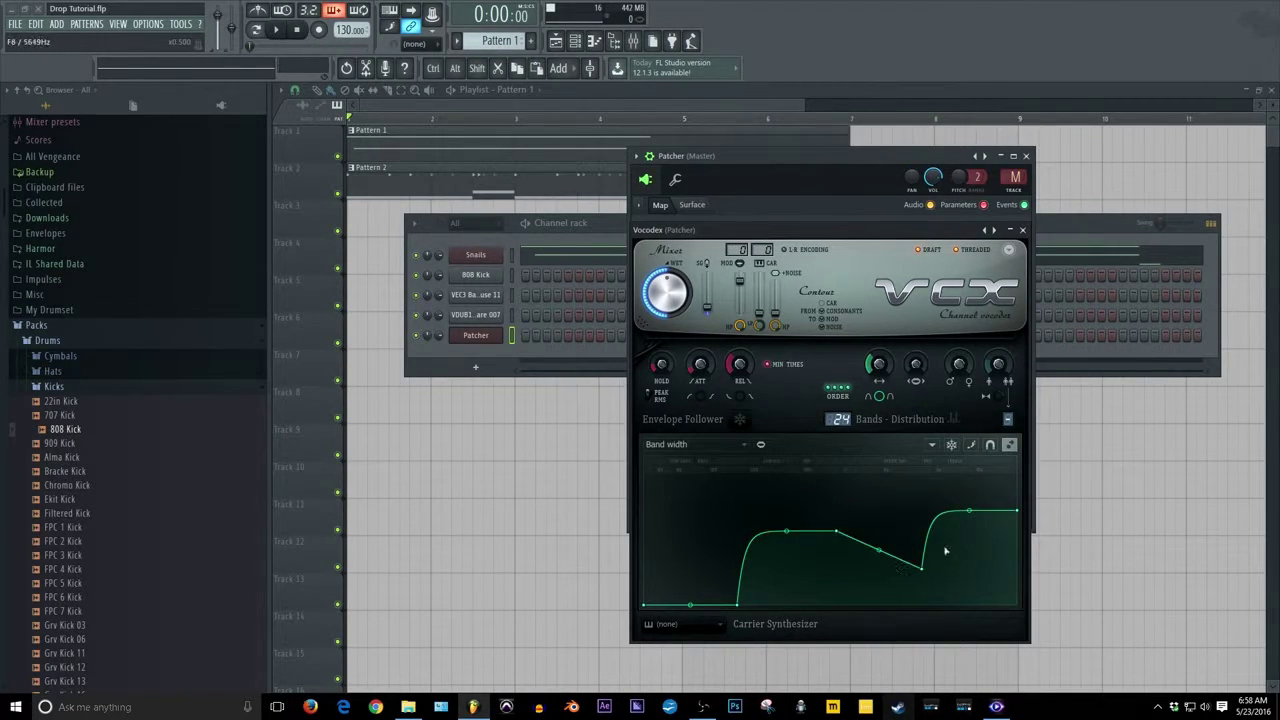
{"action": "left_click_drag", "start_coordinate": [969, 511], "coordinate": [969, 566]}
{"action": "left_click_drag", "start_coordinate": [879, 550], "coordinate": [879, 533]}
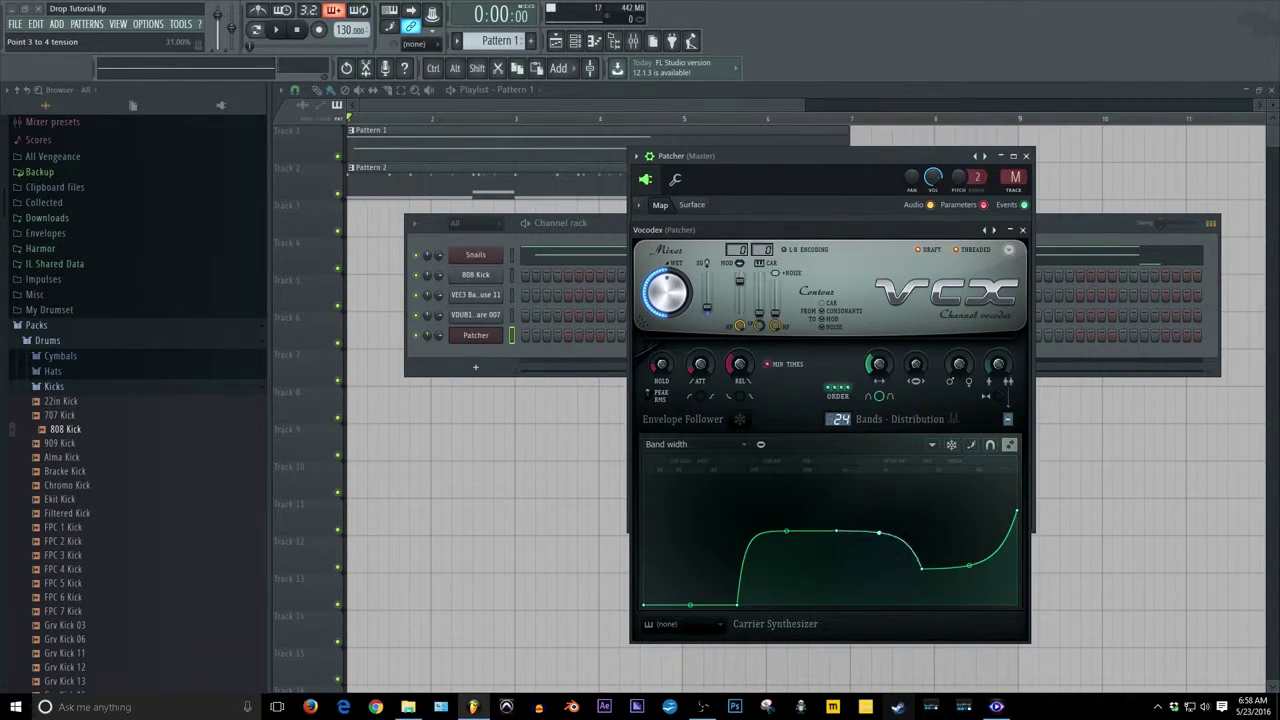
Step: Open the Patcher channel's piano roll and audition F3 through Vocodex
{"action": "left_click", "coordinate": [480, 335]}
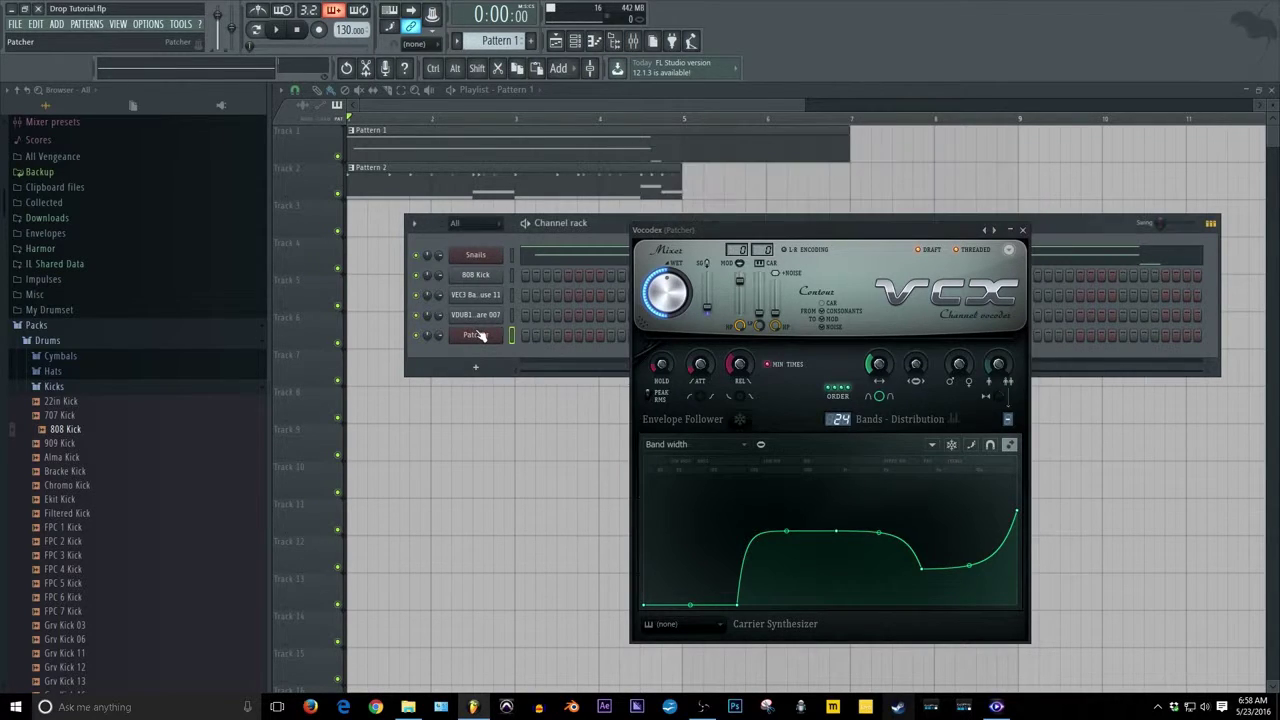
{"action": "left_click", "coordinate": [480, 335]}
{"action": "right_click", "coordinate": [482, 336]}
{"action": "left_click", "coordinate": [540, 338]}
{"action": "scroll", "coordinate": [320, 405], "scroll_direction": "down", "scroll_amount": 4}
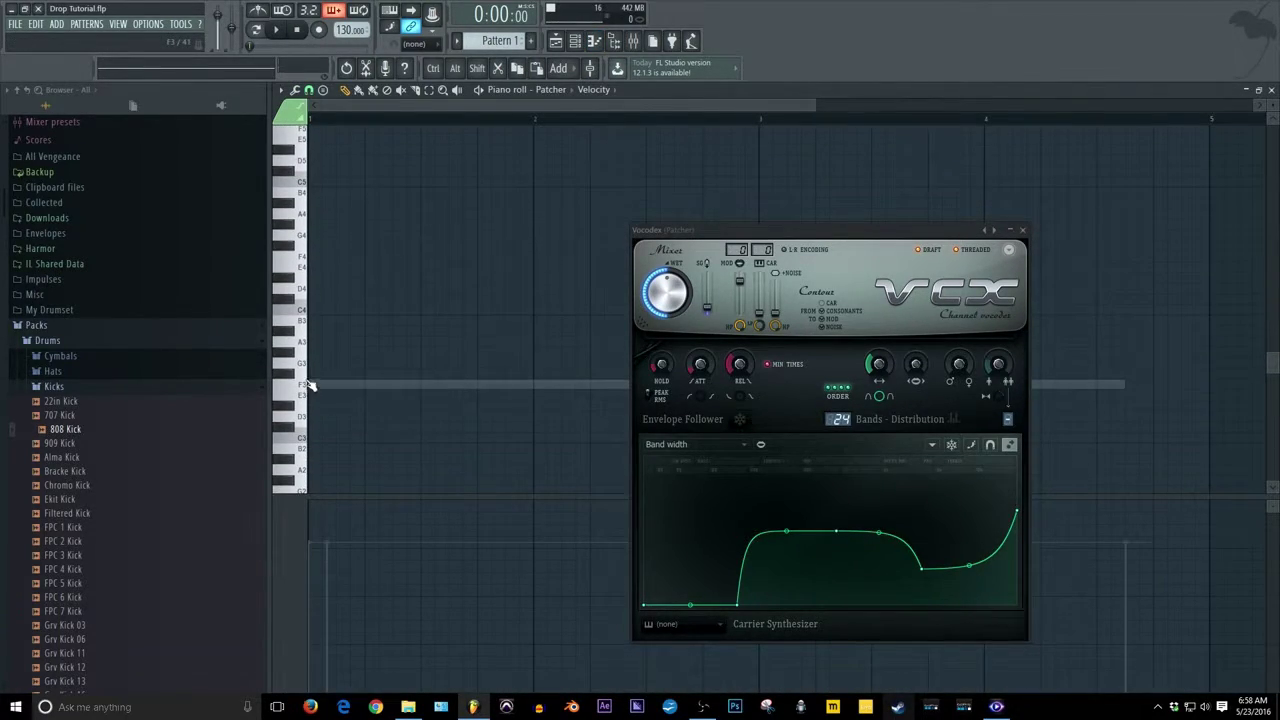
{"action": "left_click", "coordinate": [306, 390]}
Step: Lower the band-width curve's fourth point, then audition F3 and G2 again
{"action": "left_click_drag", "start_coordinate": [921, 568], "coordinate": [927, 585]}
{"action": "left_click", "coordinate": [300, 391]}
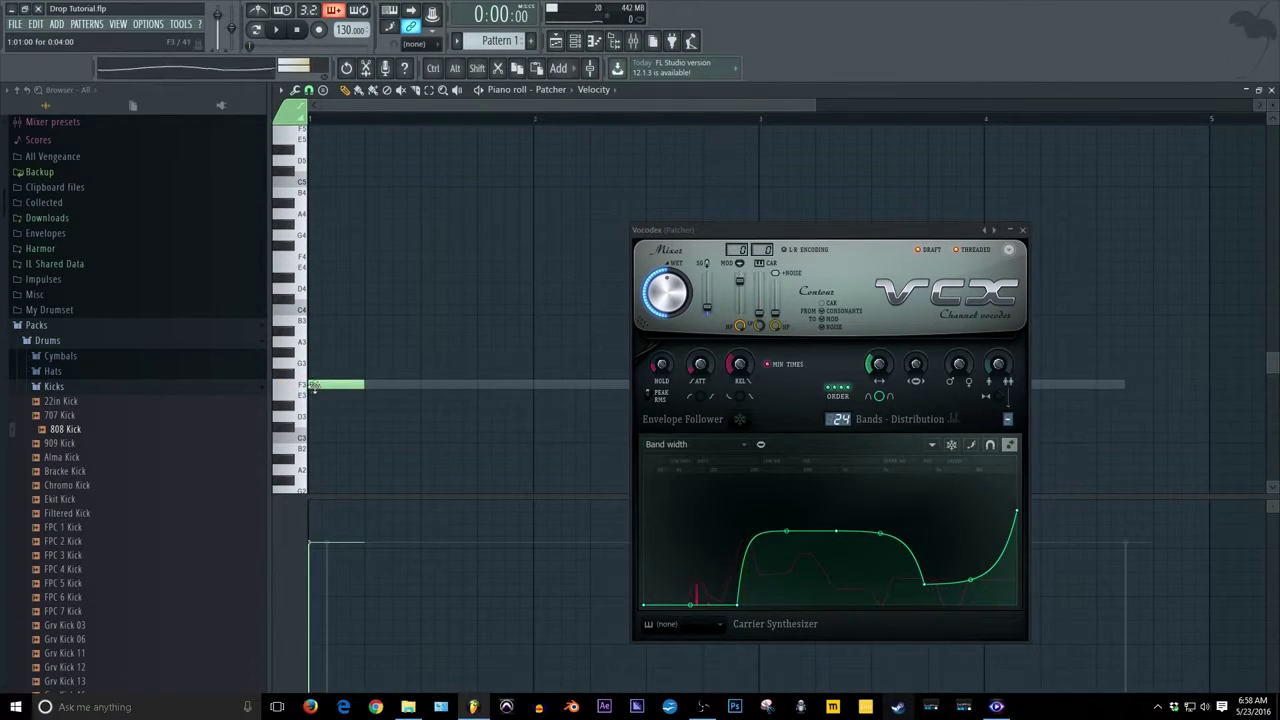
{"action": "scroll", "coordinate": [300, 395], "scroll_direction": "down", "scroll_amount": 3}
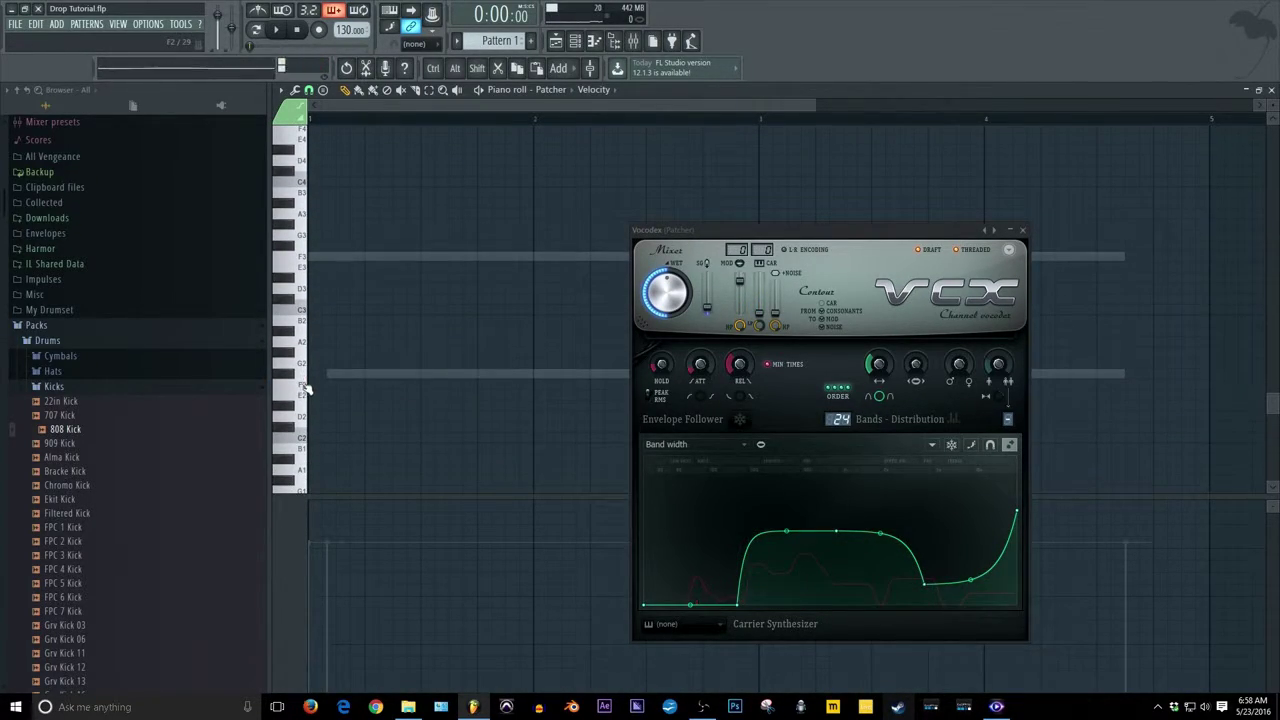
{"action": "left_click", "coordinate": [290, 376]}
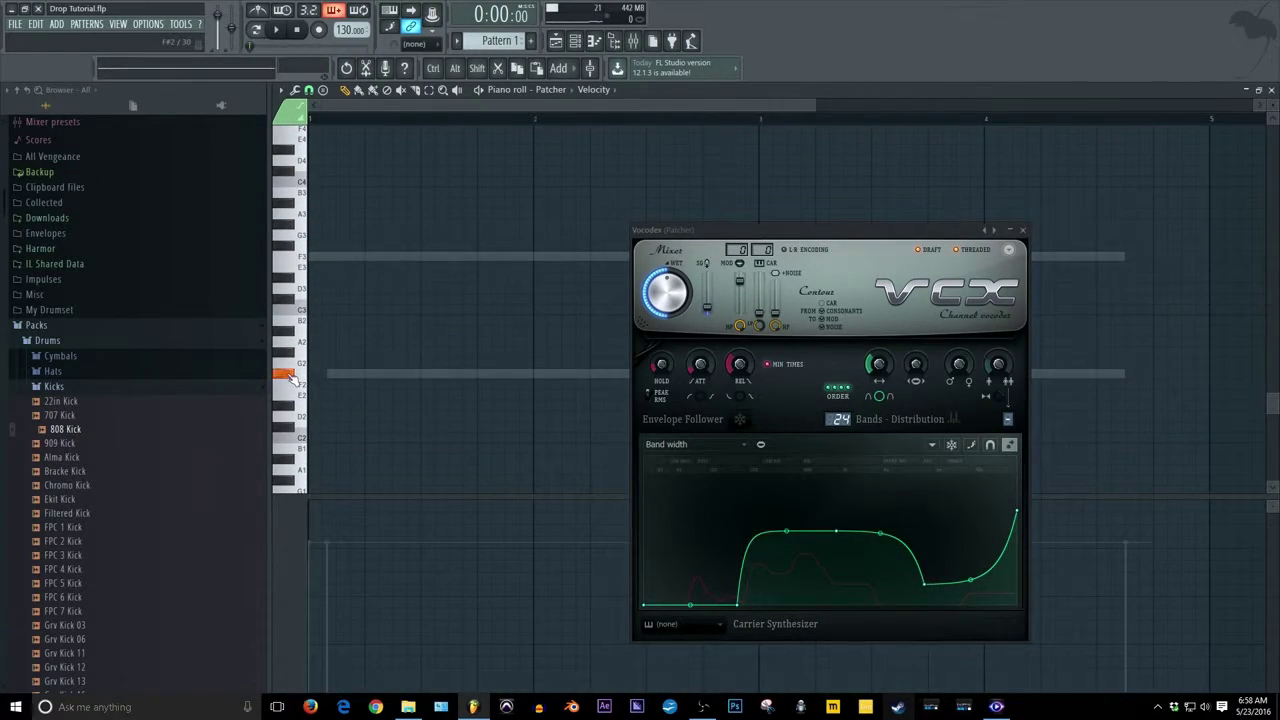
Step: Close Vocodex and the piano roll and bring back the Patcher (Master) routing
{"action": "left_click", "coordinate": [1022, 230]}
{"action": "left_click", "coordinate": [1271, 89]}
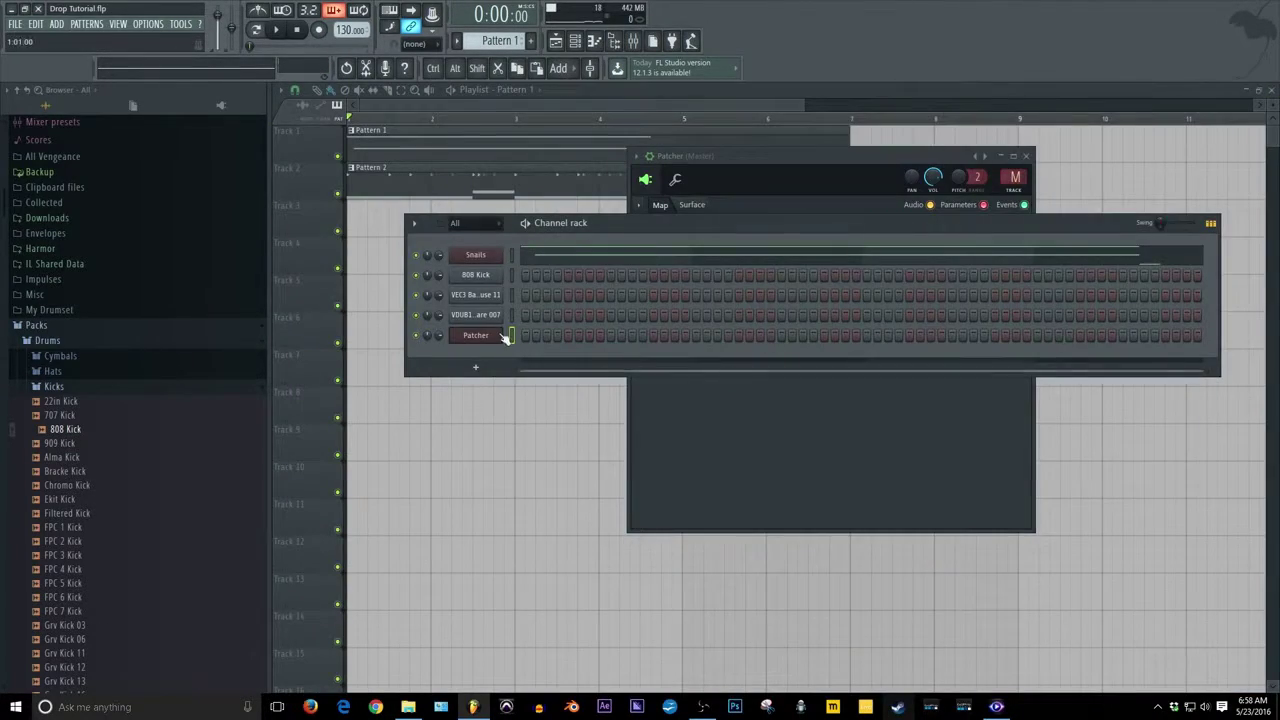
{"action": "left_click", "coordinate": [490, 337]}
{"action": "left_click", "coordinate": [490, 337]}
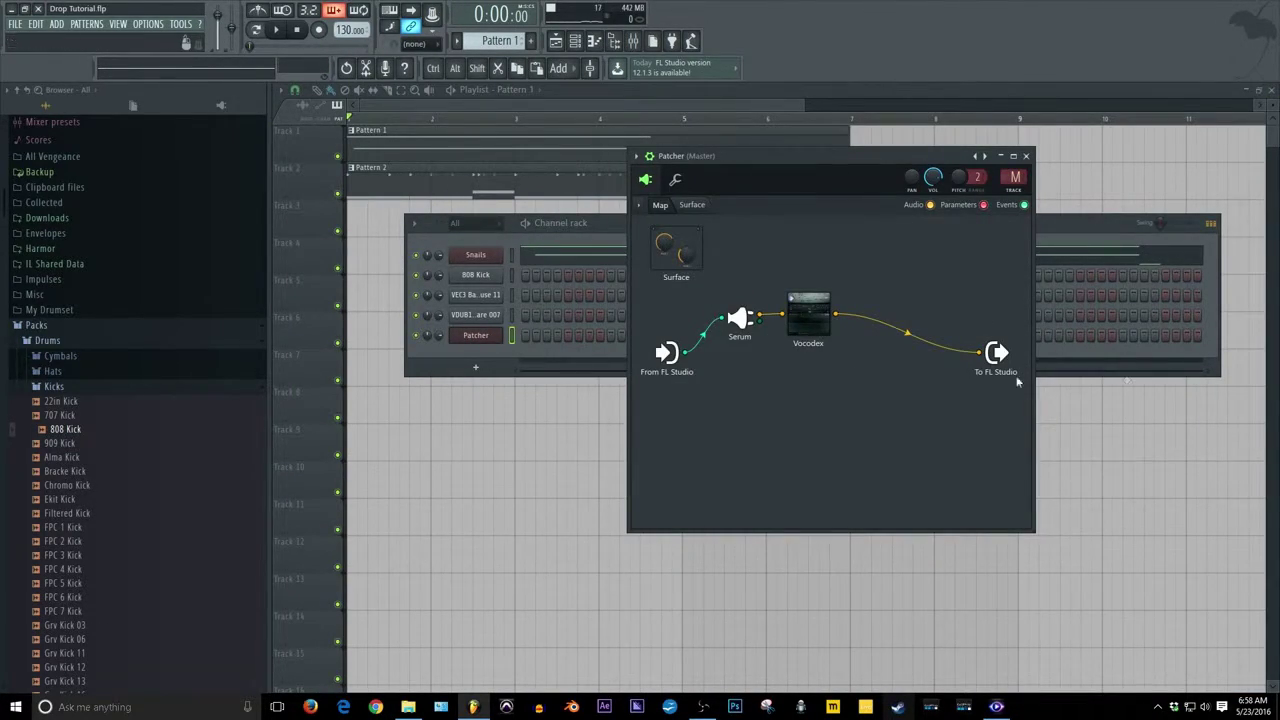
Step: Compare the Patcher routing against the Snails reference chain, then close the Phaser window
{"action": "left_click", "coordinate": [484, 256]}
{"action": "left_click", "coordinate": [492, 337]}
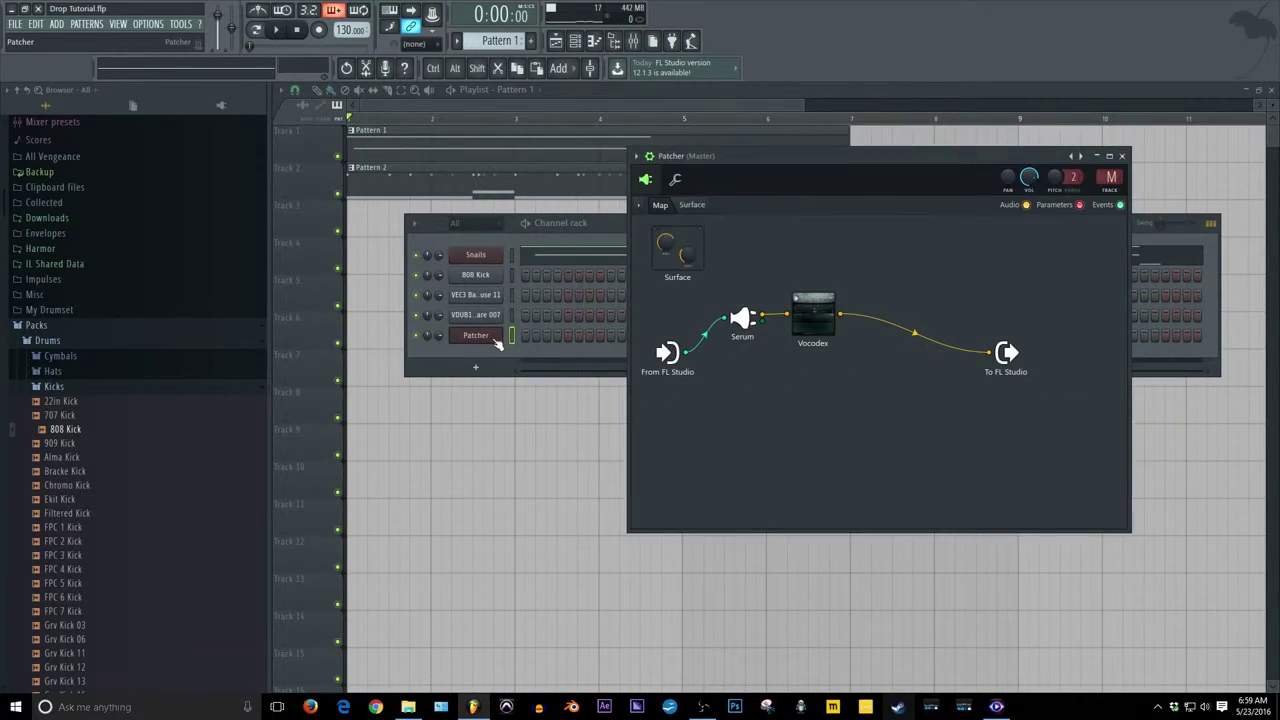
{"action": "left_click", "coordinate": [484, 257]}
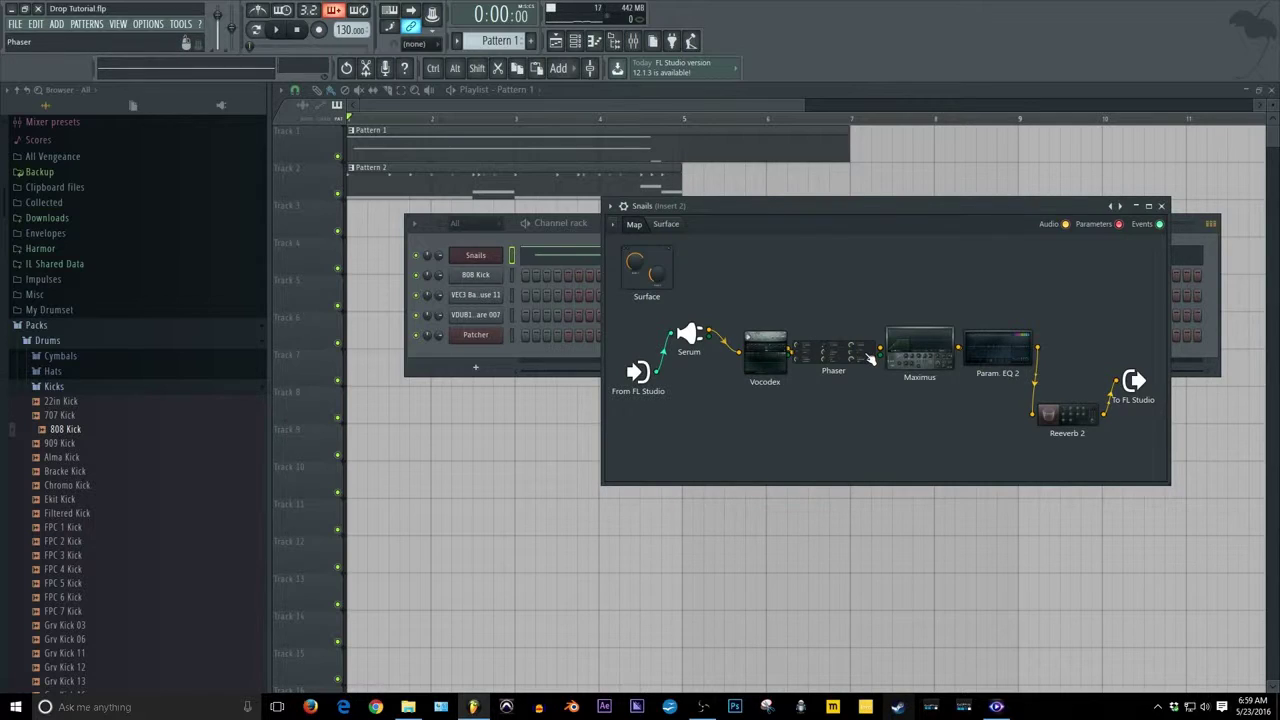
{"action": "left_click", "coordinate": [495, 338]}
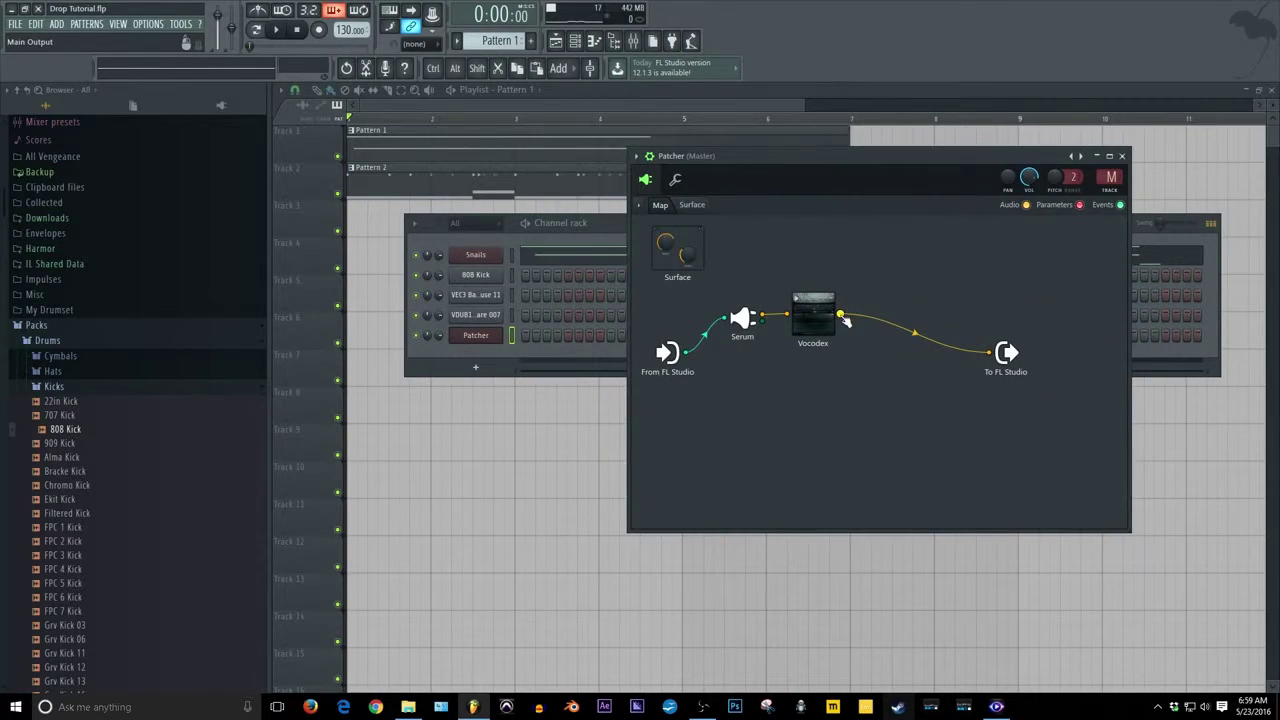
{"action": "left_click", "coordinate": [476, 255]}
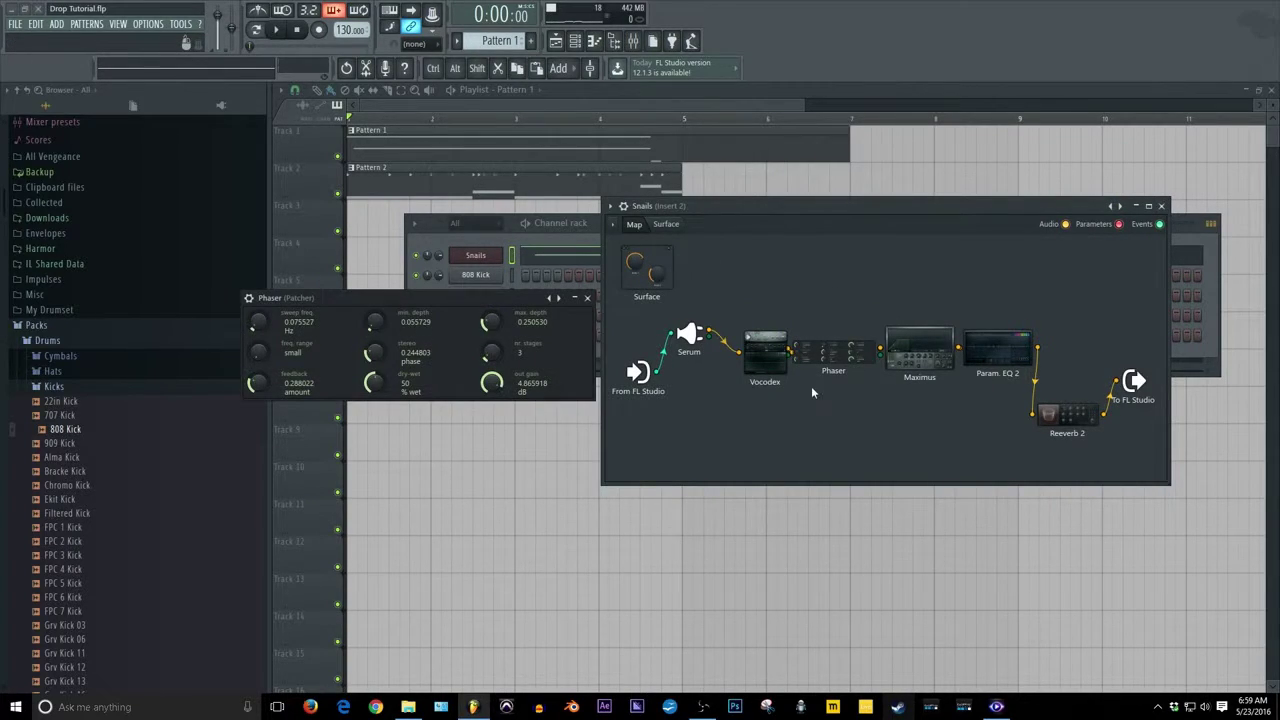
{"action": "left_click_drag", "start_coordinate": [440, 300], "coordinate": [566, 311]}
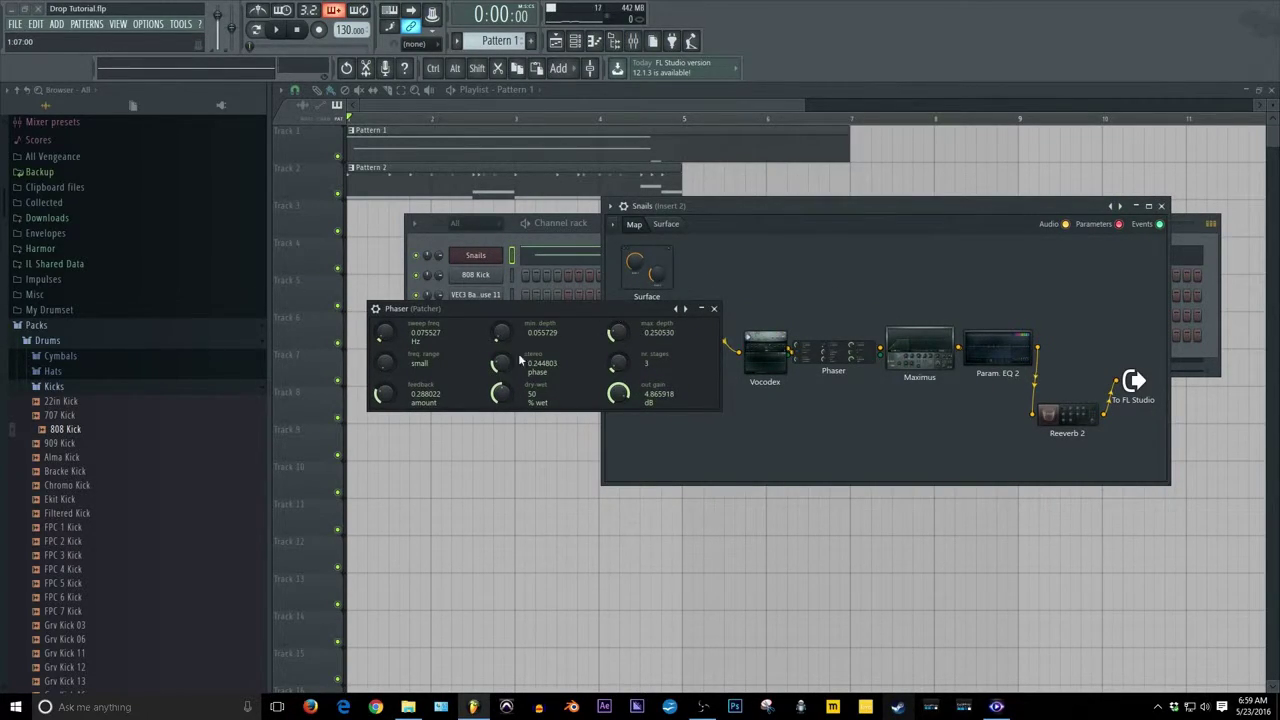
{"action": "left_click", "coordinate": [713, 308]}
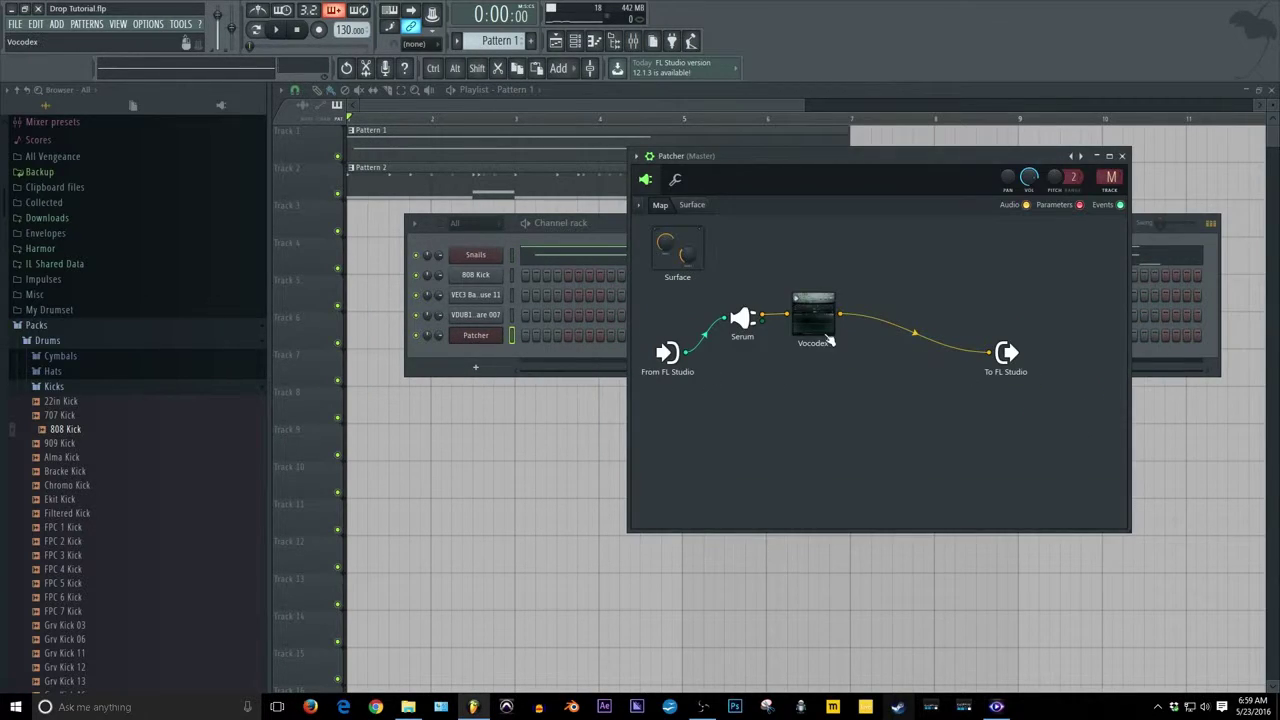
Step: Add Maximus to the Patcher between Vocodex and the output
{"action": "key", "text": "F8"}
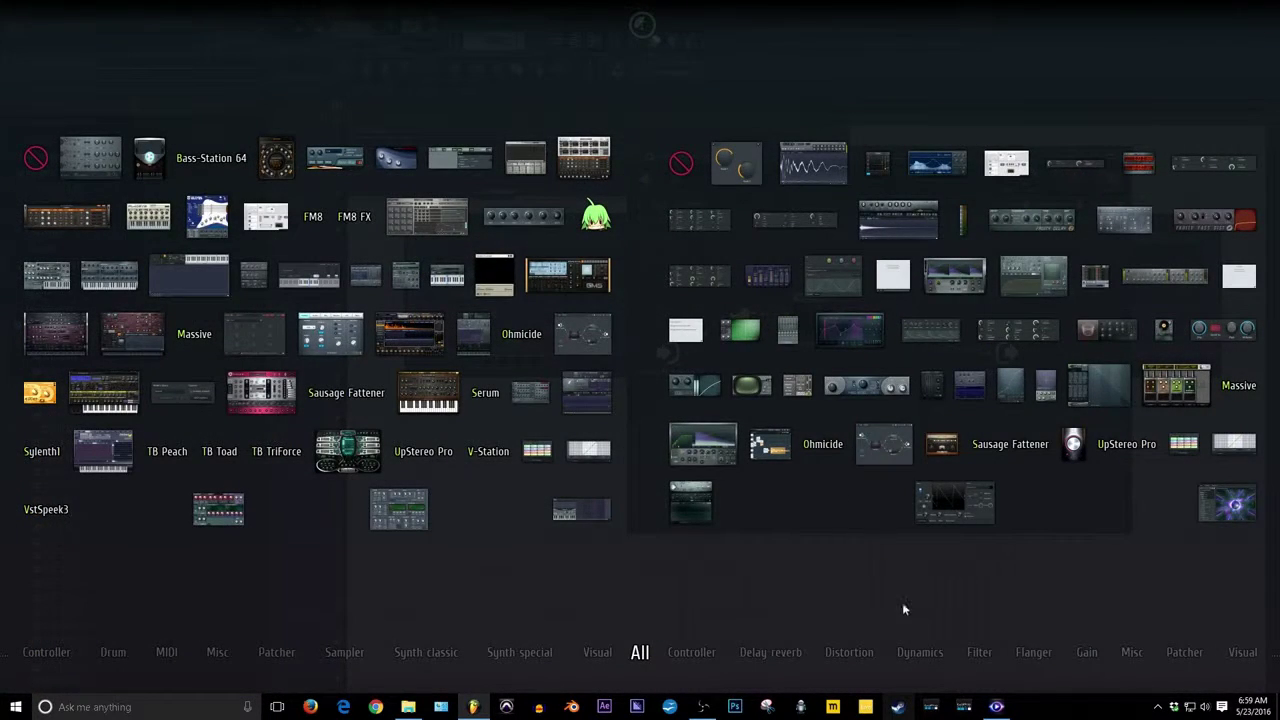
{"action": "mouse_move", "coordinate": [849, 652]}
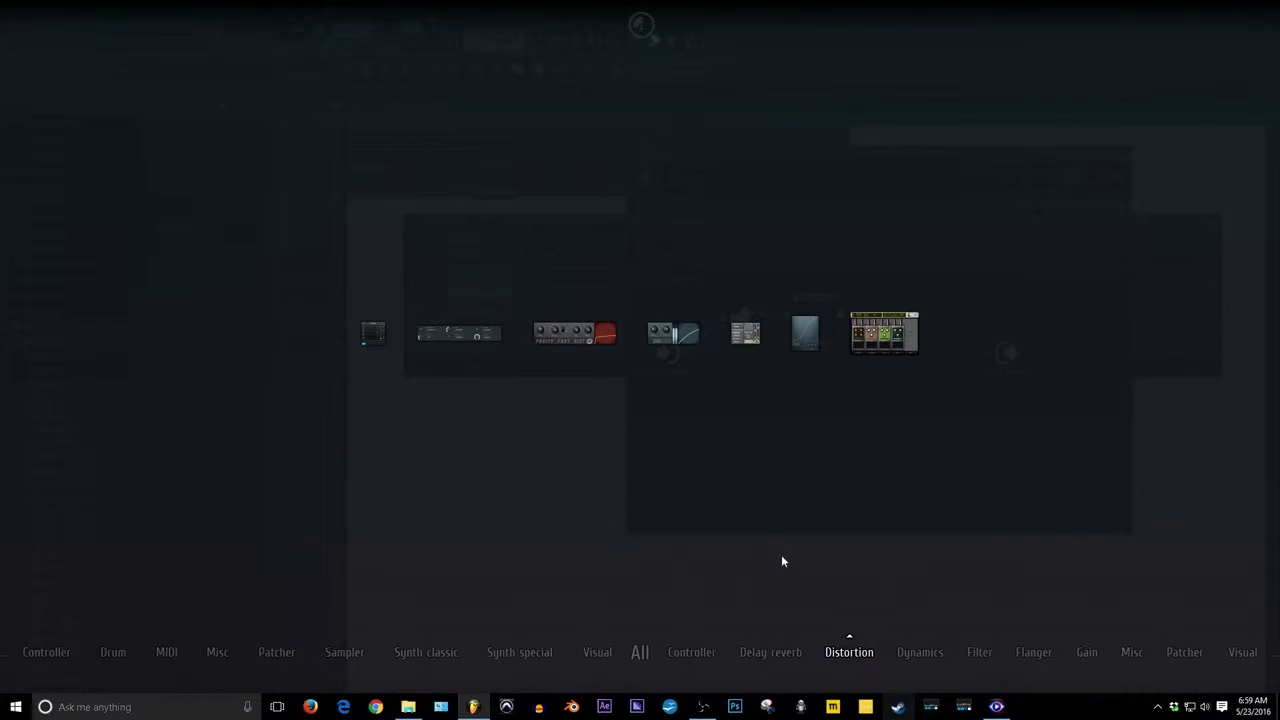
{"action": "mouse_move", "coordinate": [923, 651]}
{"action": "left_click_drag", "start_coordinate": [829, 349], "coordinate": [870, 378]}
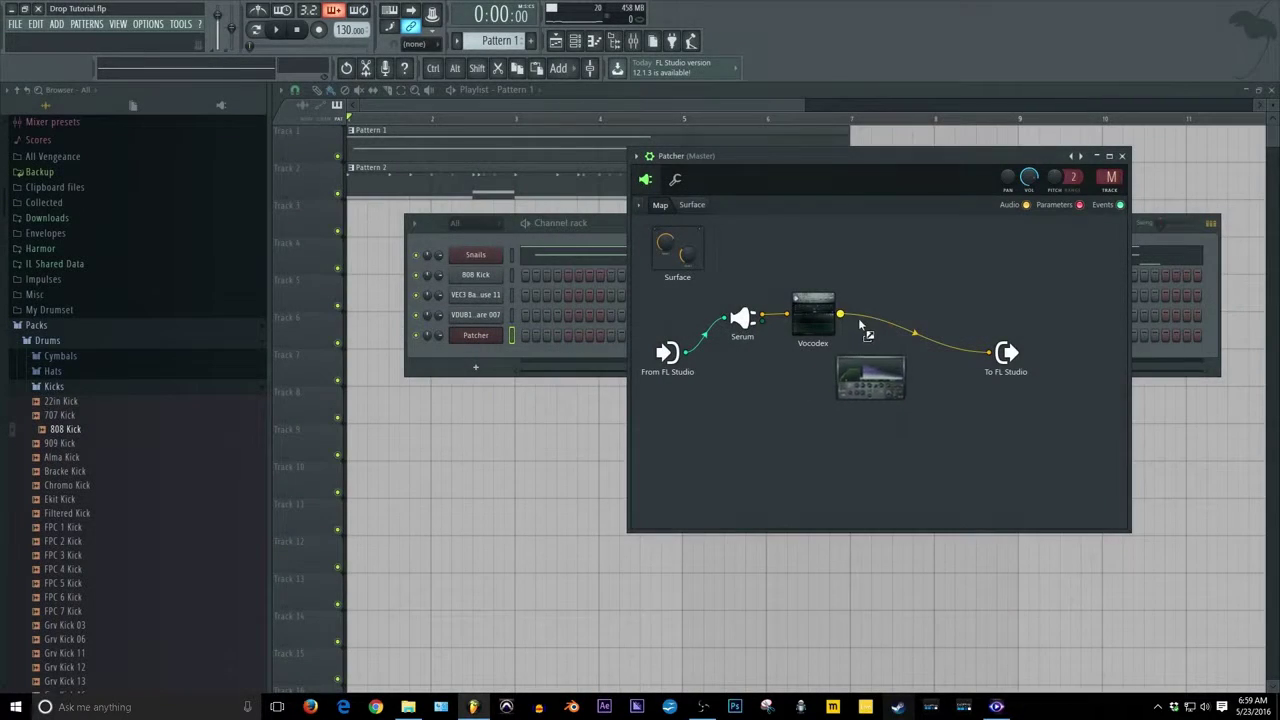
{"action": "left_click_drag", "start_coordinate": [862, 328], "coordinate": [897, 340]}
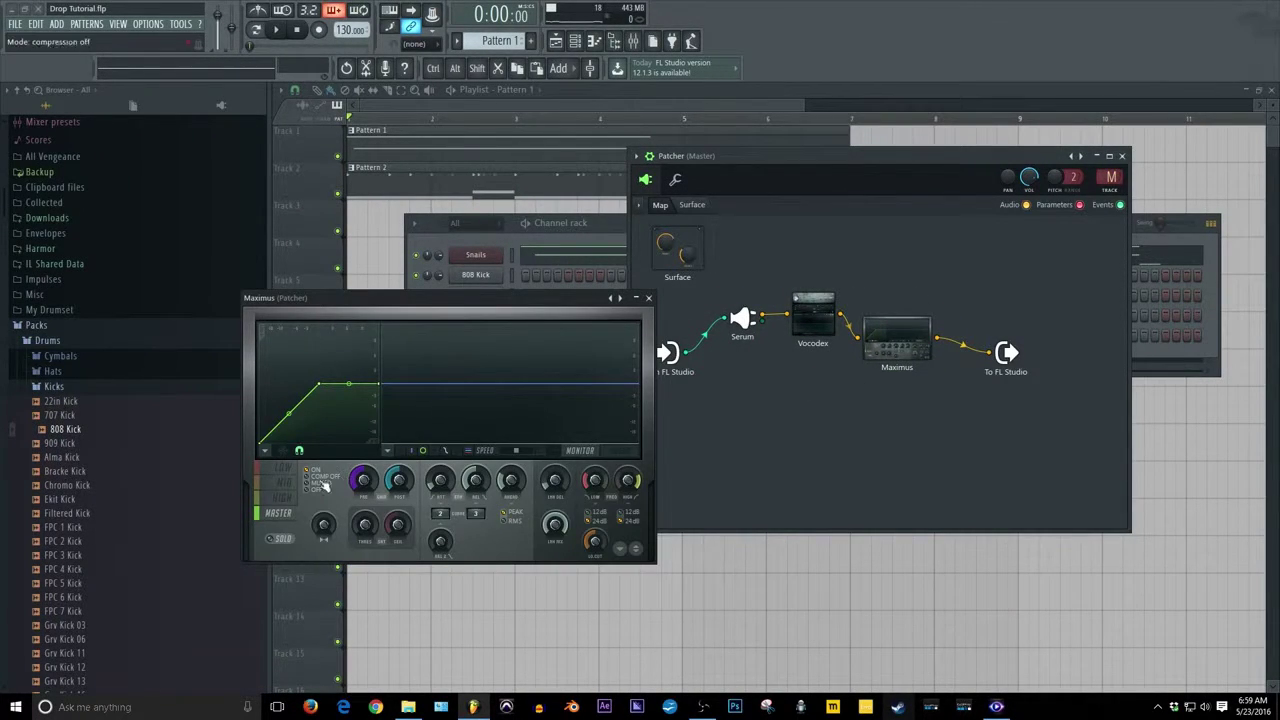
Step: Inspect Maximus's LOW, HIGH, MID and master bands alongside the Snails reference chain
{"action": "left_click", "coordinate": [284, 468]}
{"action": "left_click", "coordinate": [503, 263]}
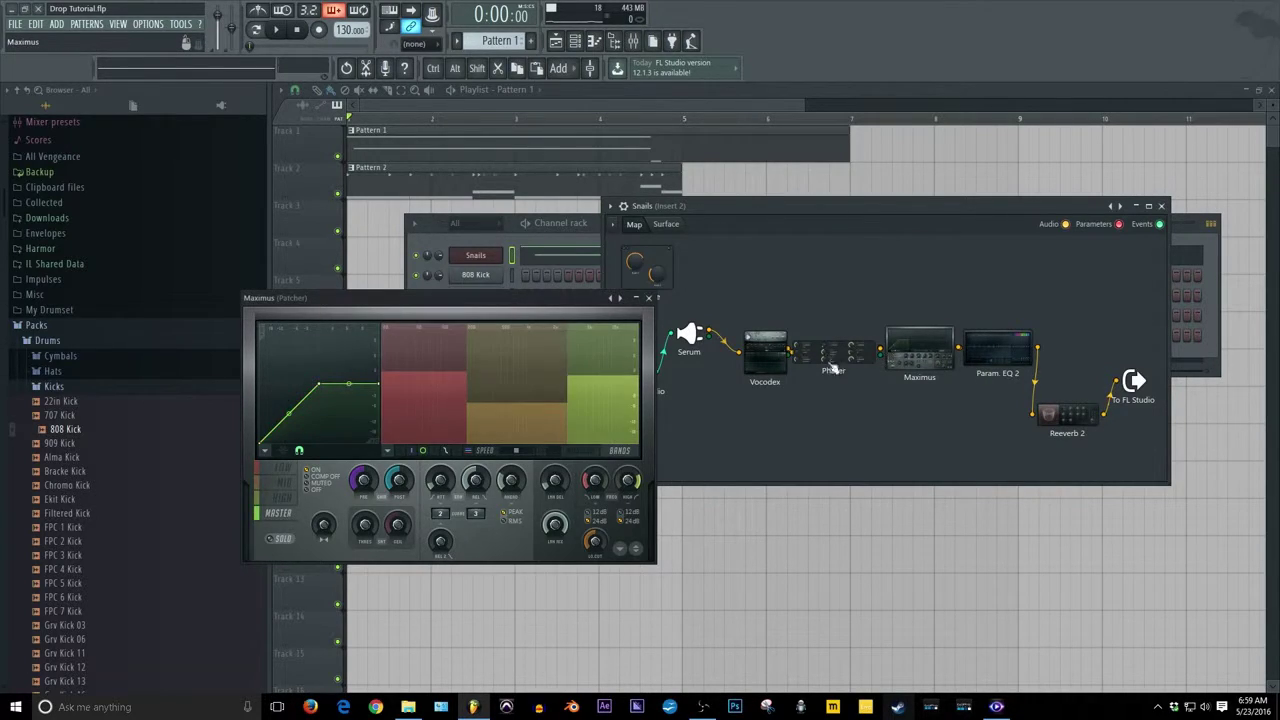
{"action": "left_click", "coordinate": [284, 497]}
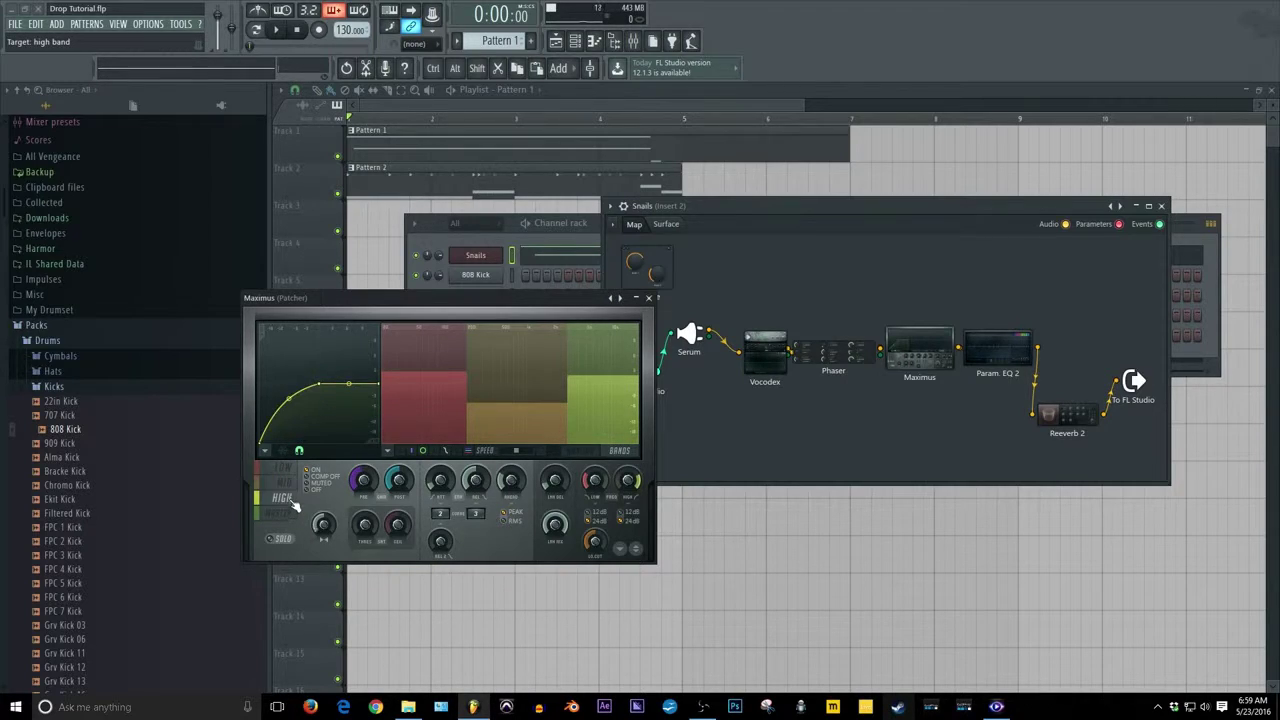
{"action": "left_click", "coordinate": [284, 482]}
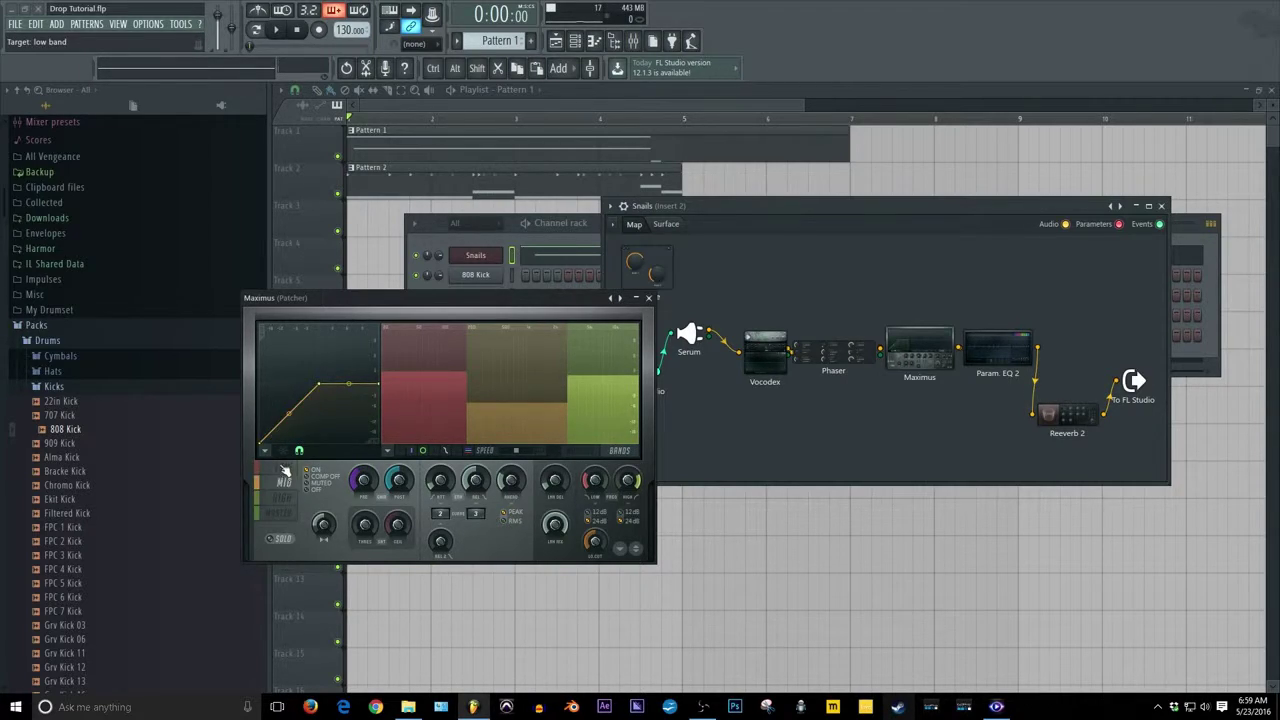
{"action": "left_click", "coordinate": [279, 512]}
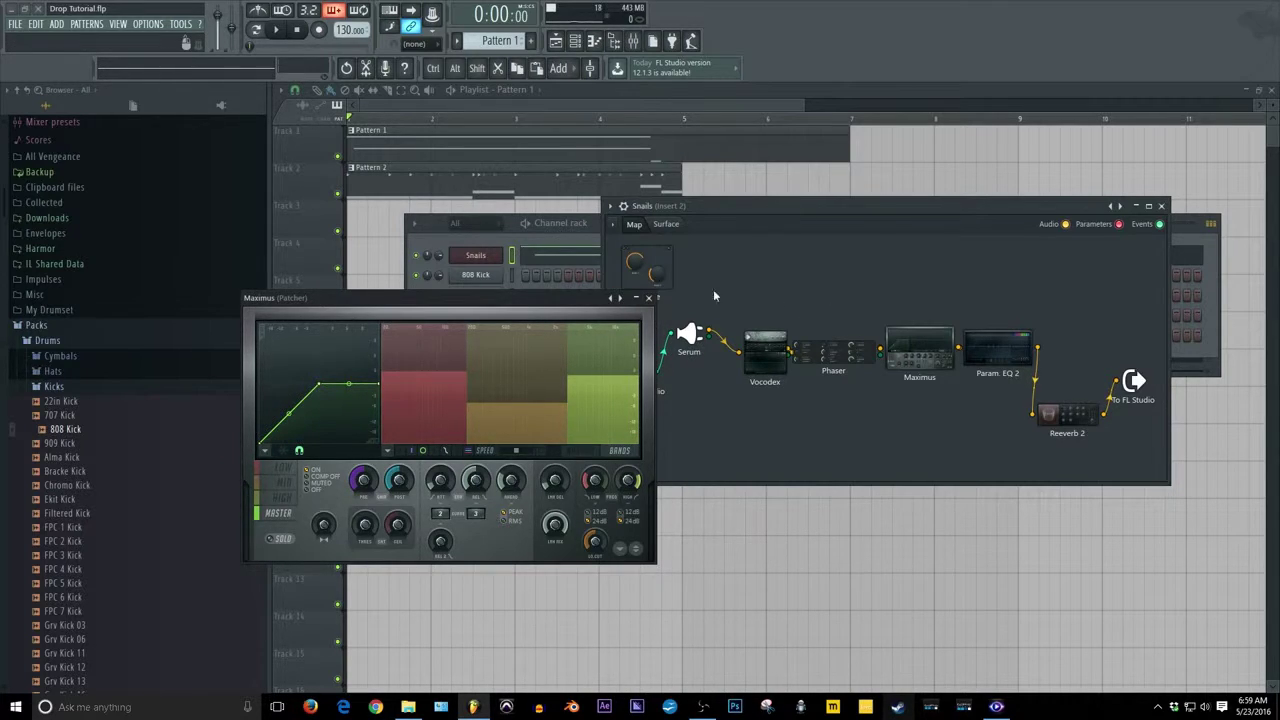
Step: Close the Snails reference and reopen Maximus from the Patcher routing
{"action": "left_click", "coordinate": [1161, 205]}
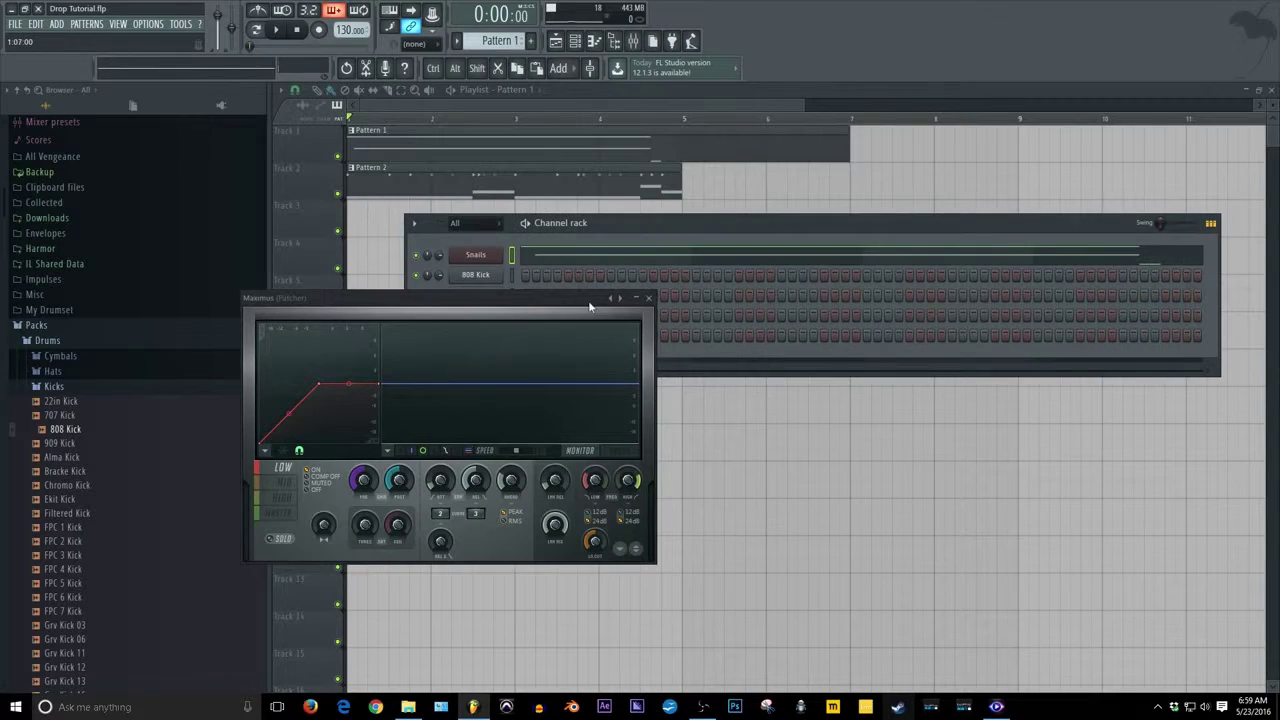
{"action": "left_click", "coordinate": [648, 298]}
{"action": "left_click", "coordinate": [489, 337]}
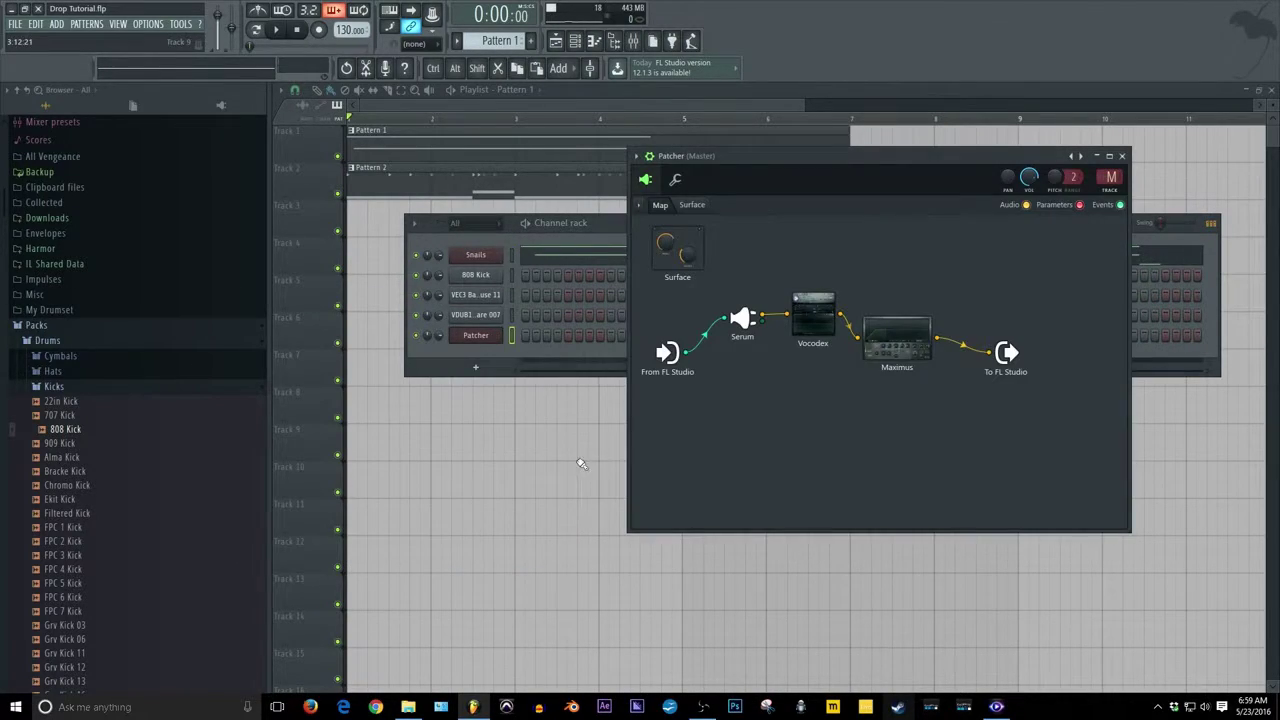
{"action": "left_click", "coordinate": [898, 343]}
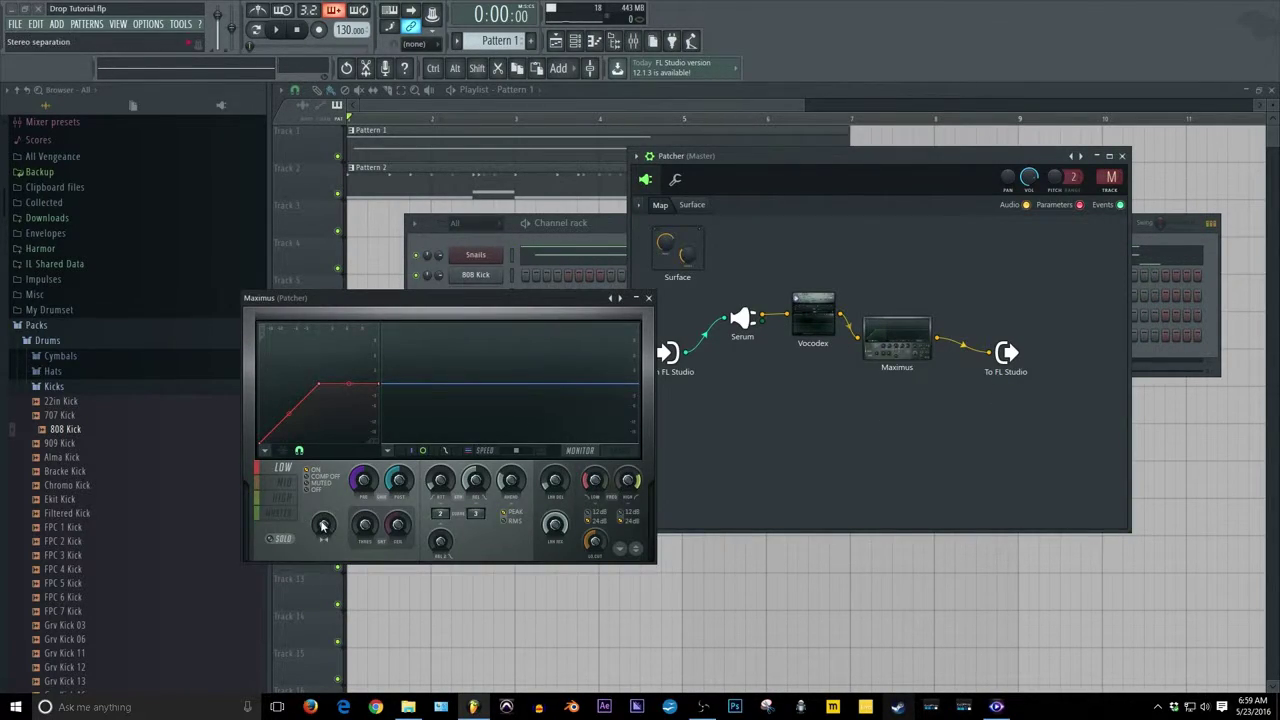
Step: Adjust the low band's stereo separation and set the high band to 100% separated
{"action": "left_click_drag", "start_coordinate": [322, 526], "coordinate": [322, 518]}
{"action": "left_click", "coordinate": [283, 482]}
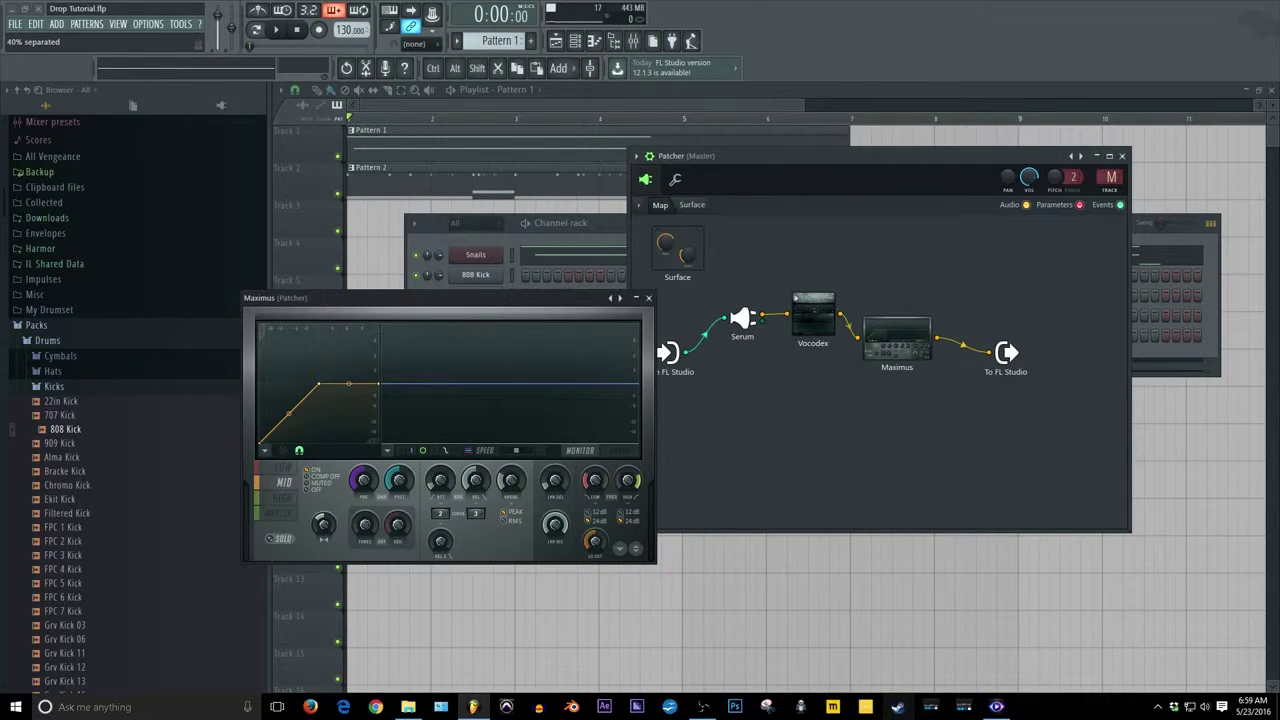
{"action": "left_click", "coordinate": [282, 497]}
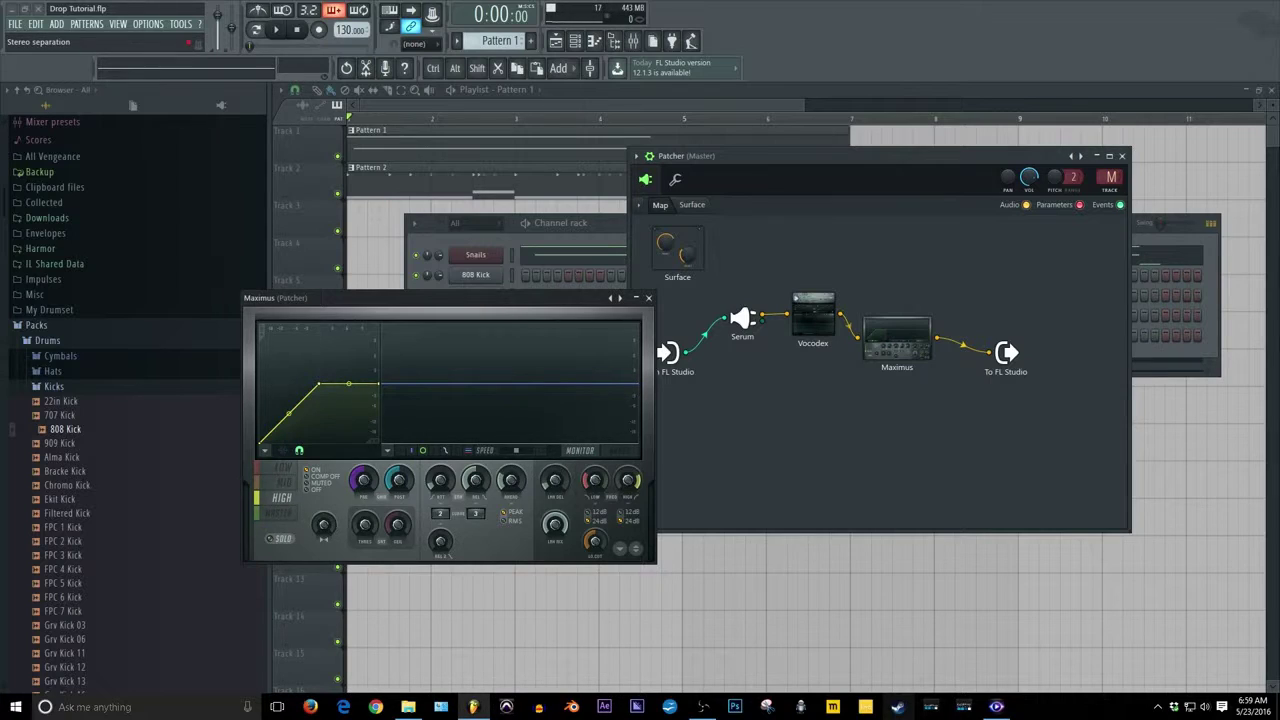
{"action": "left_click_drag", "start_coordinate": [323, 522], "coordinate": [323, 500]}
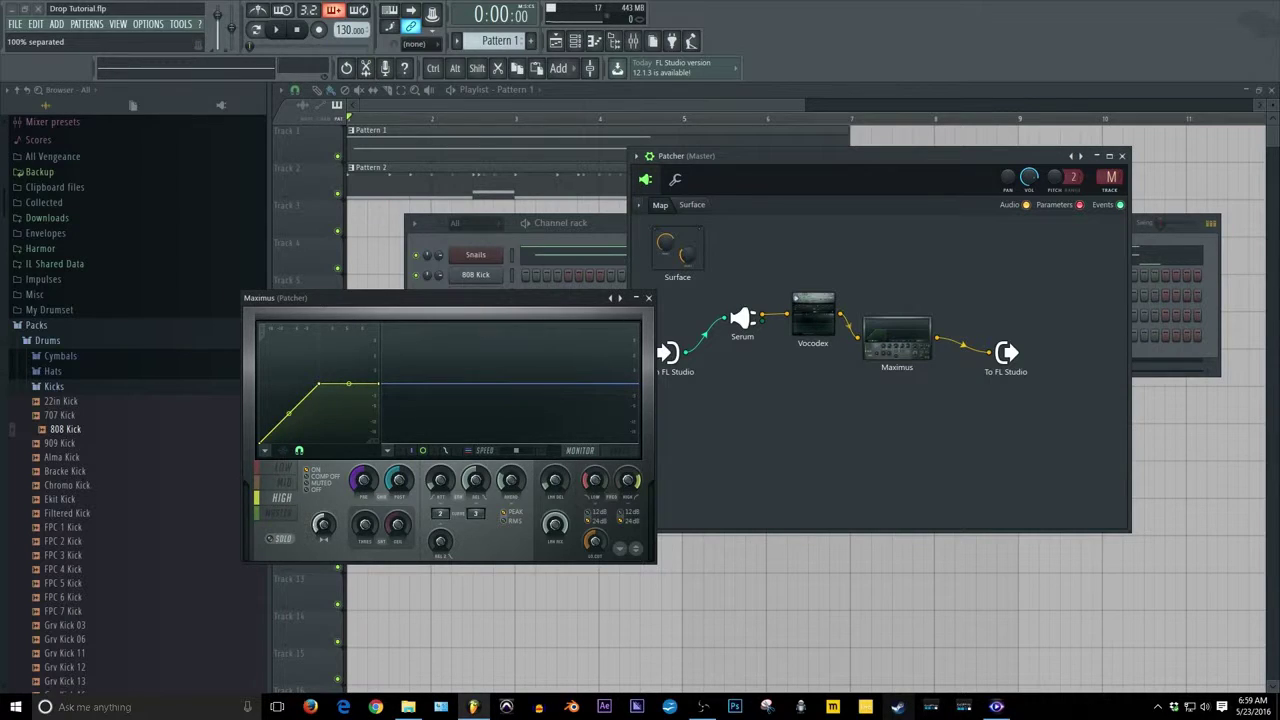
{"action": "left_click", "coordinate": [280, 513]}
Step: Bend the high and master band curves (7.00% tension) and raise the low cut to about 25 Hz
{"action": "left_click", "coordinate": [282, 497]}
{"action": "mouse_move", "coordinate": [288, 406]}
{"action": "left_mouse_down"}
{"action": "mouse_move", "coordinate": [288, 375]}
{"action": "mouse_move", "coordinate": [287, 398]}
{"action": "left_mouse_up"}
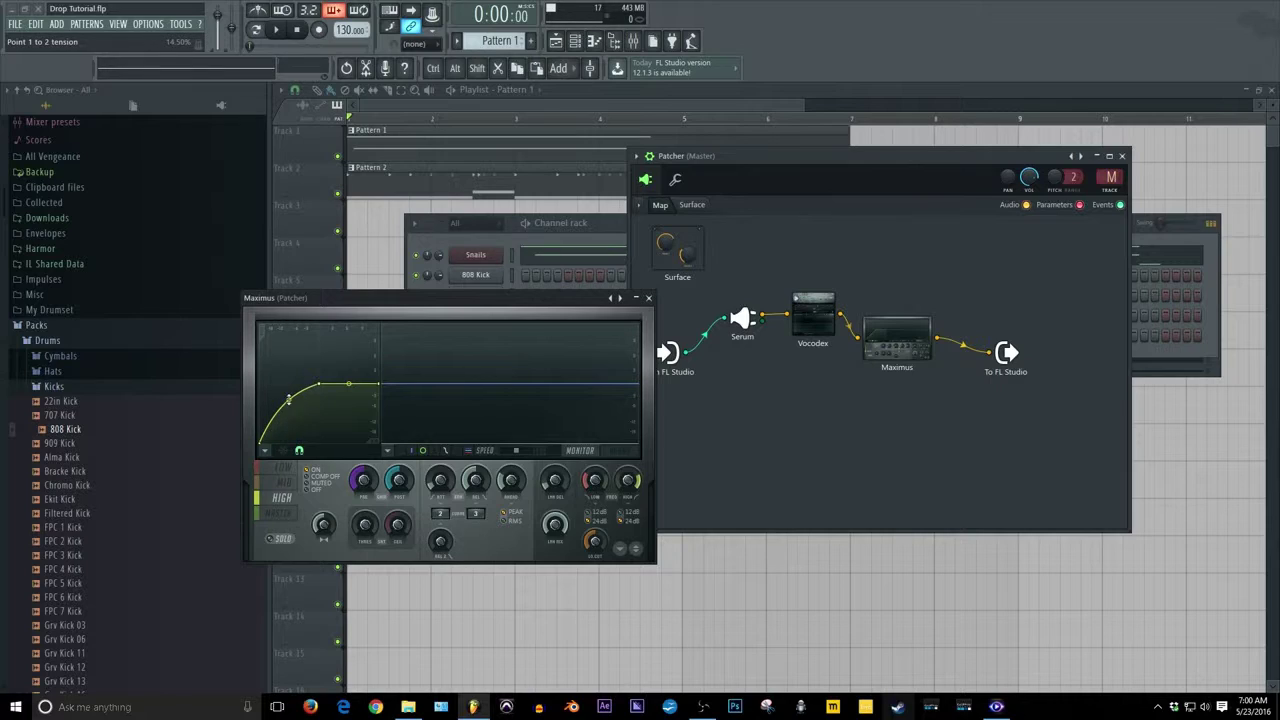
{"action": "left_click", "coordinate": [284, 507]}
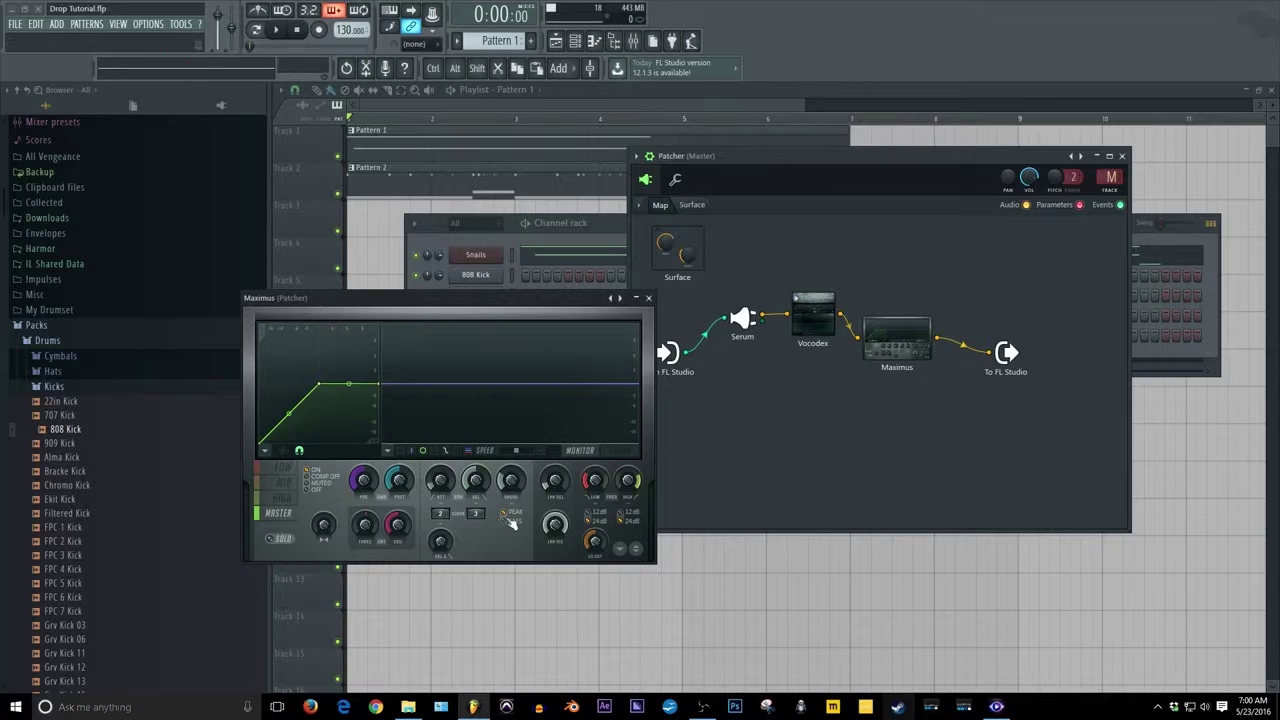
{"action": "left_click_drag", "start_coordinate": [288, 413], "coordinate": [288, 400]}
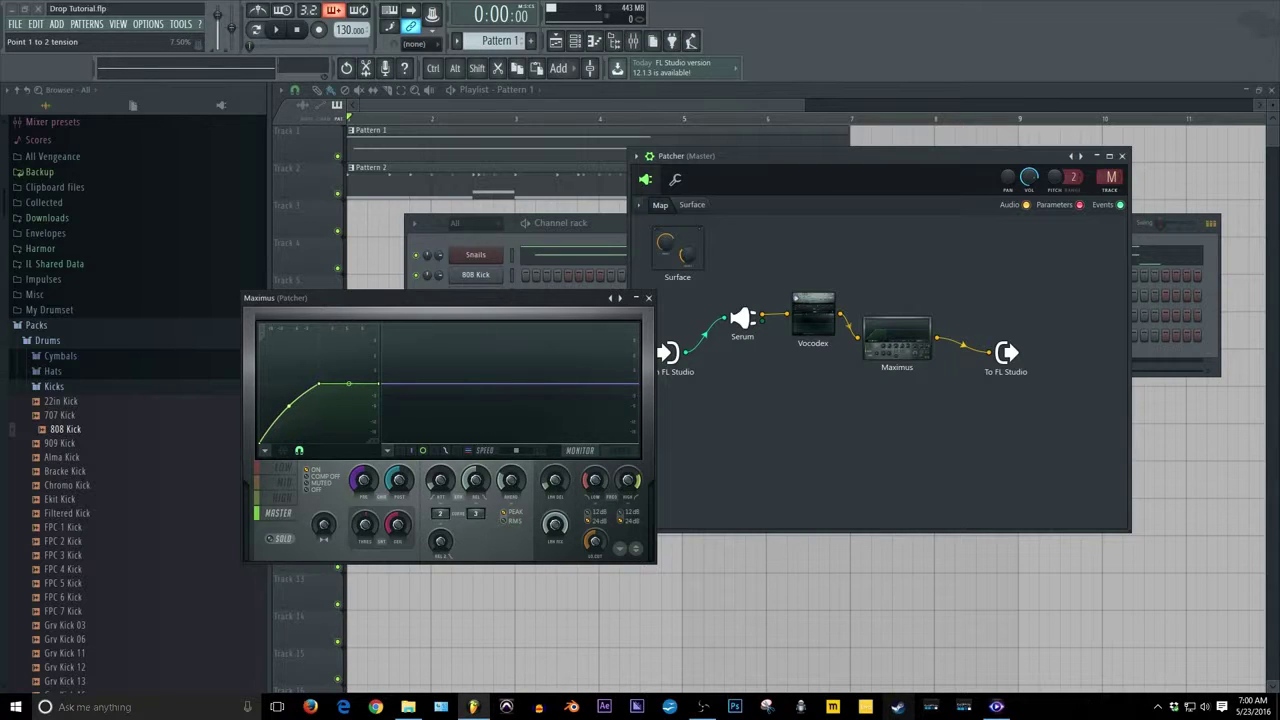
{"action": "left_click", "coordinate": [596, 545]}
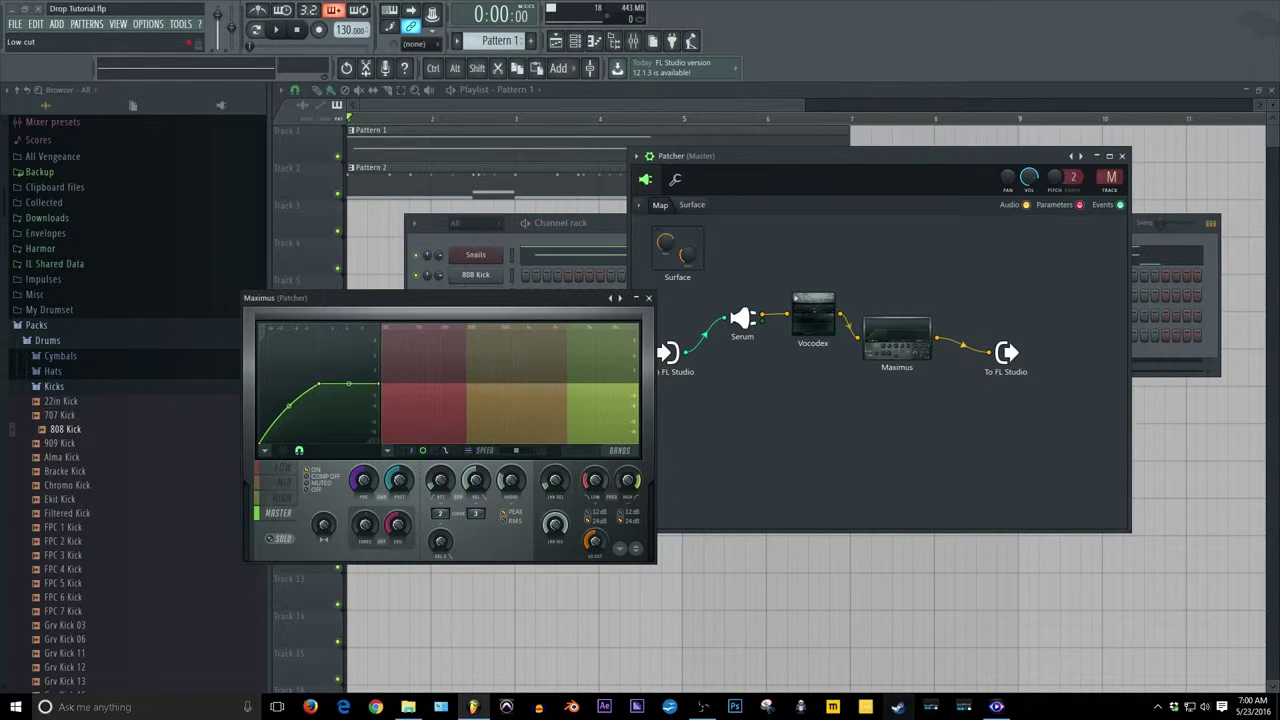
{"action": "left_click_drag", "start_coordinate": [596, 545], "coordinate": [596, 520]}
Step: Close Maximus and insert Fruity Parametric EQ 2 between Maximus and the output
{"action": "left_click", "coordinate": [648, 298]}
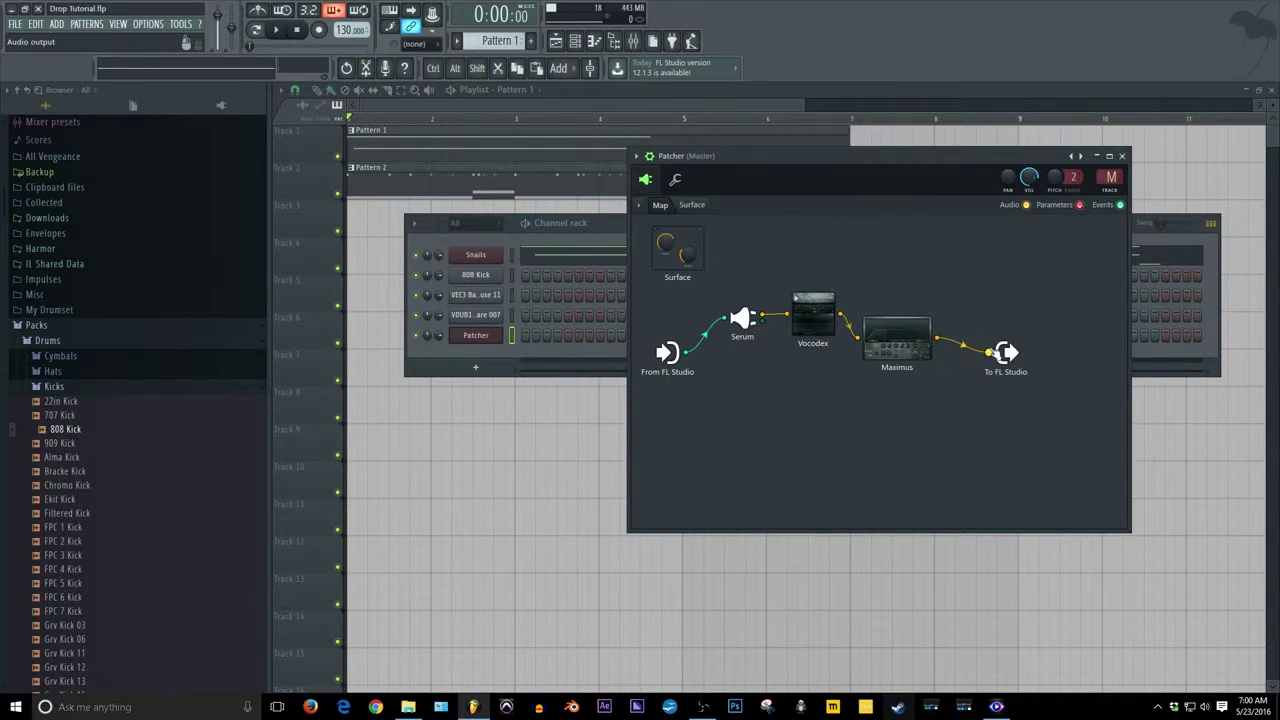
{"action": "key", "text": "F8"}
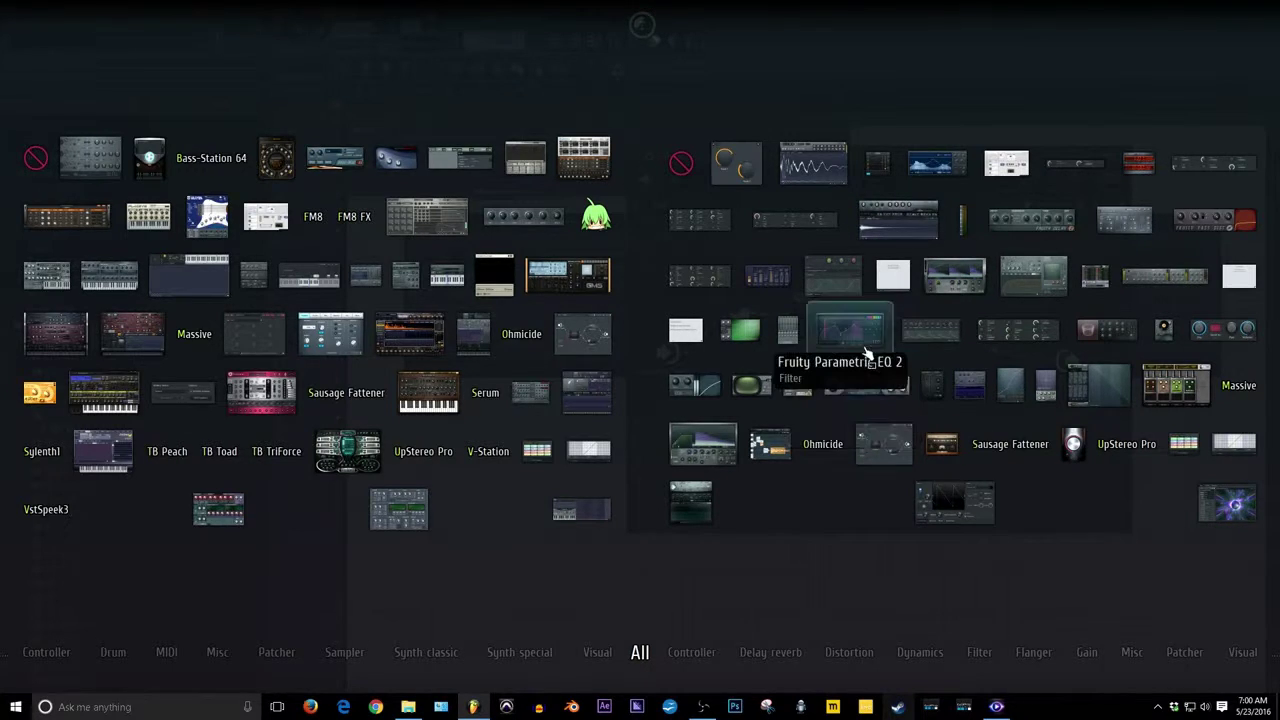
{"action": "left_click_drag", "start_coordinate": [866, 355], "coordinate": [990, 358]}
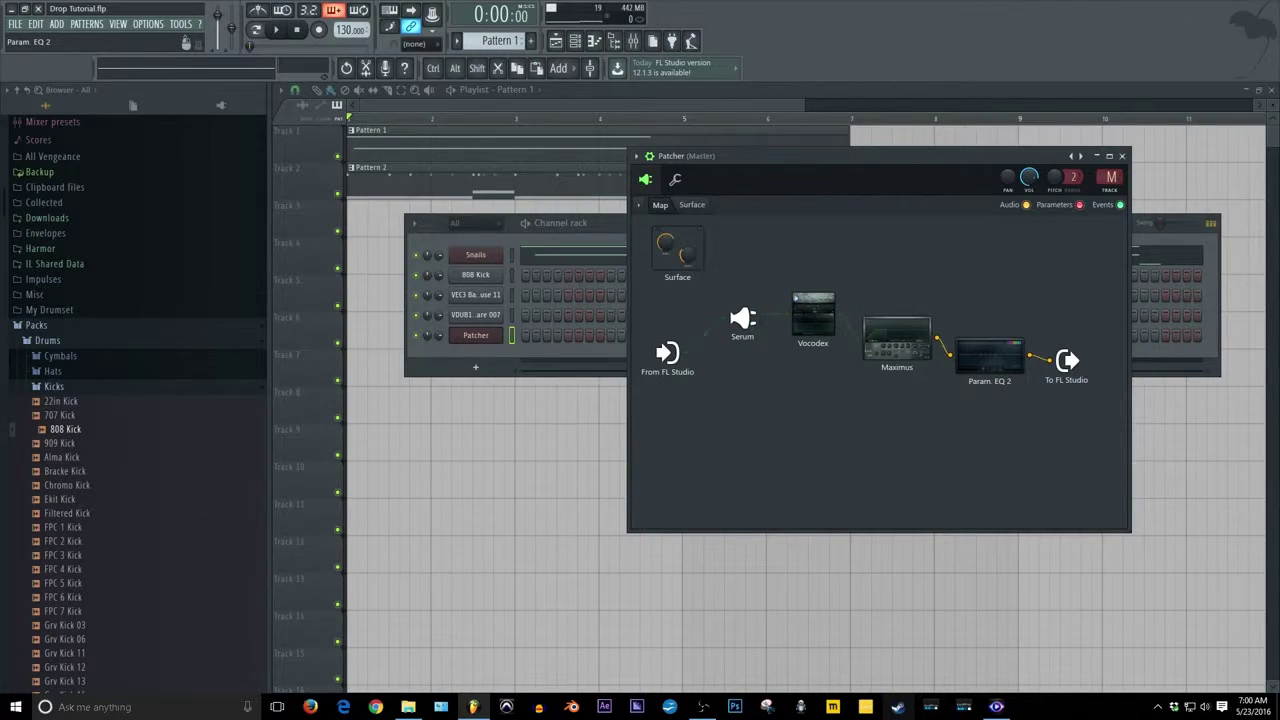
Step: Load the EQ's HP 150Hz preset and close the Param. EQ 2 window
{"action": "left_click", "coordinate": [620, 298]}
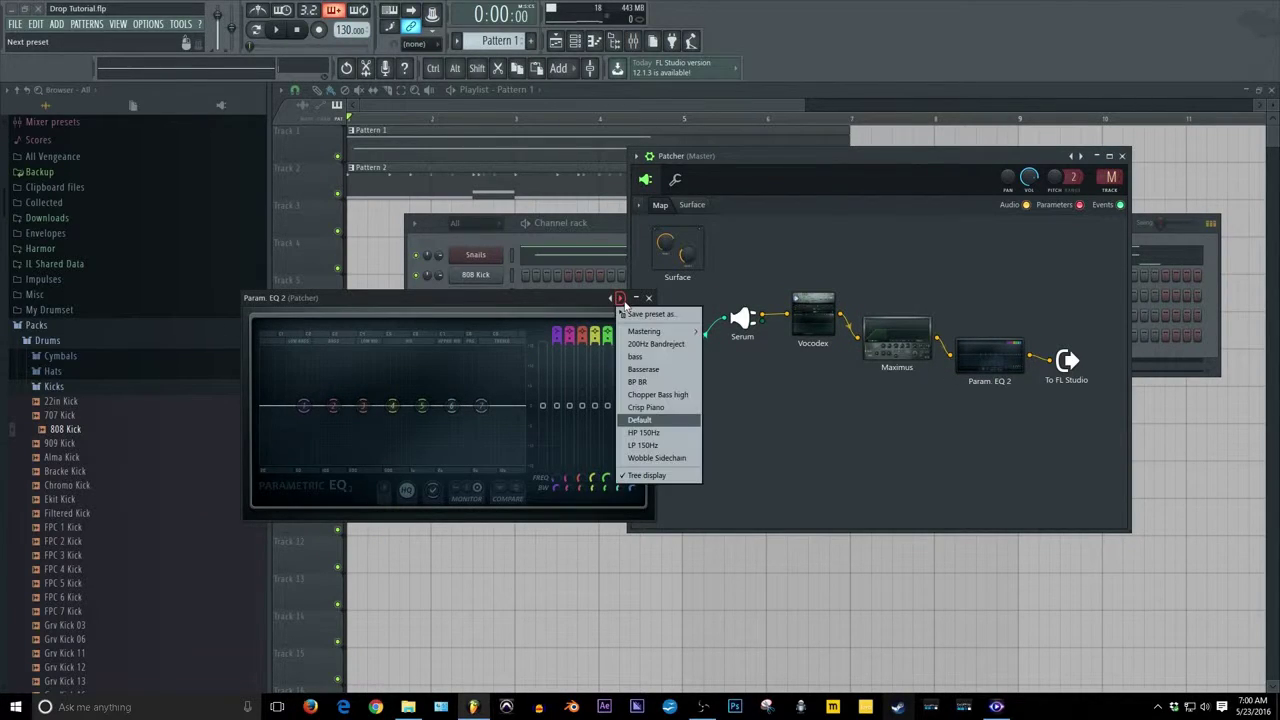
{"action": "left_click", "coordinate": [643, 432]}
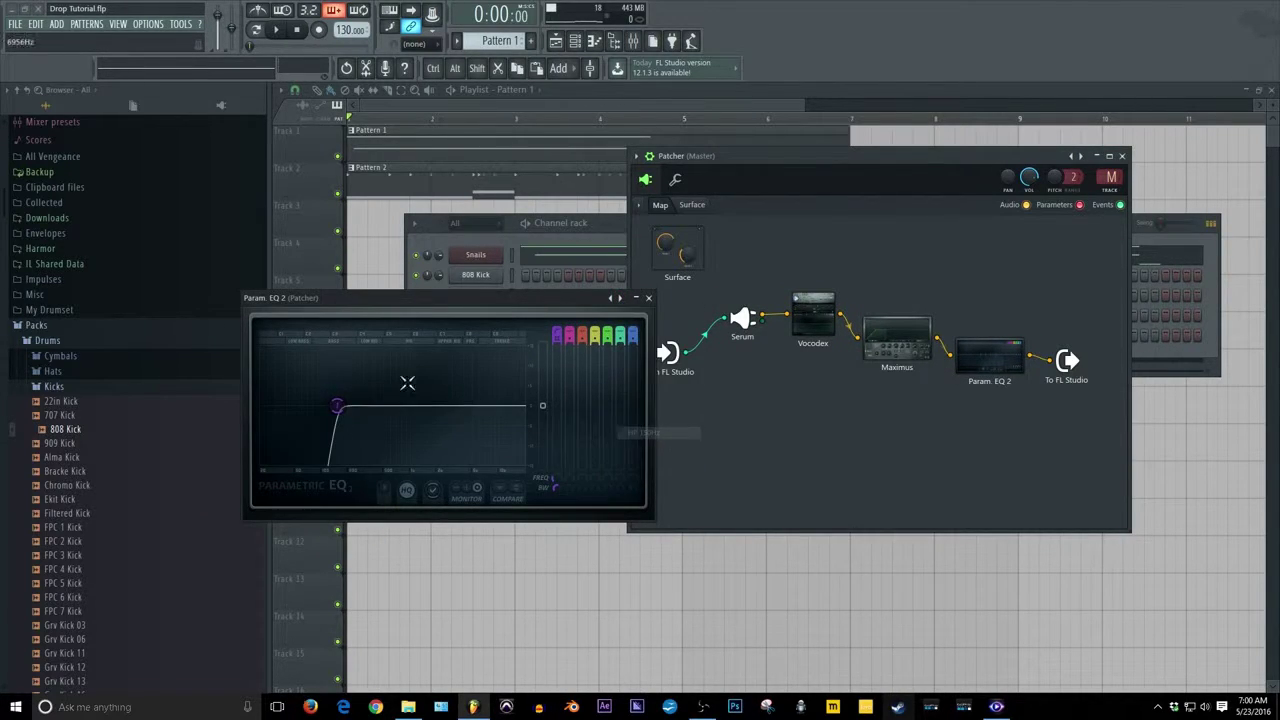
{"action": "right_click", "coordinate": [337, 406]}
{"action": "mouse_move", "coordinate": [360, 441]}
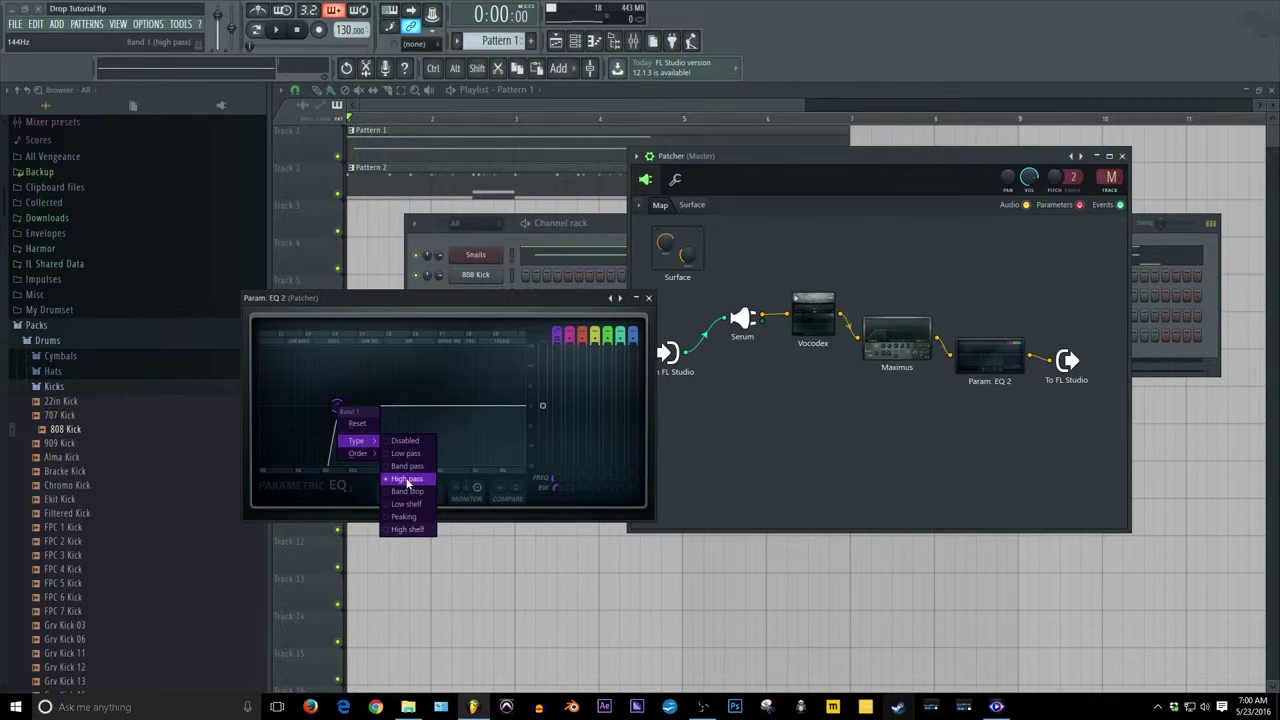
{"action": "left_click", "coordinate": [322, 398]}
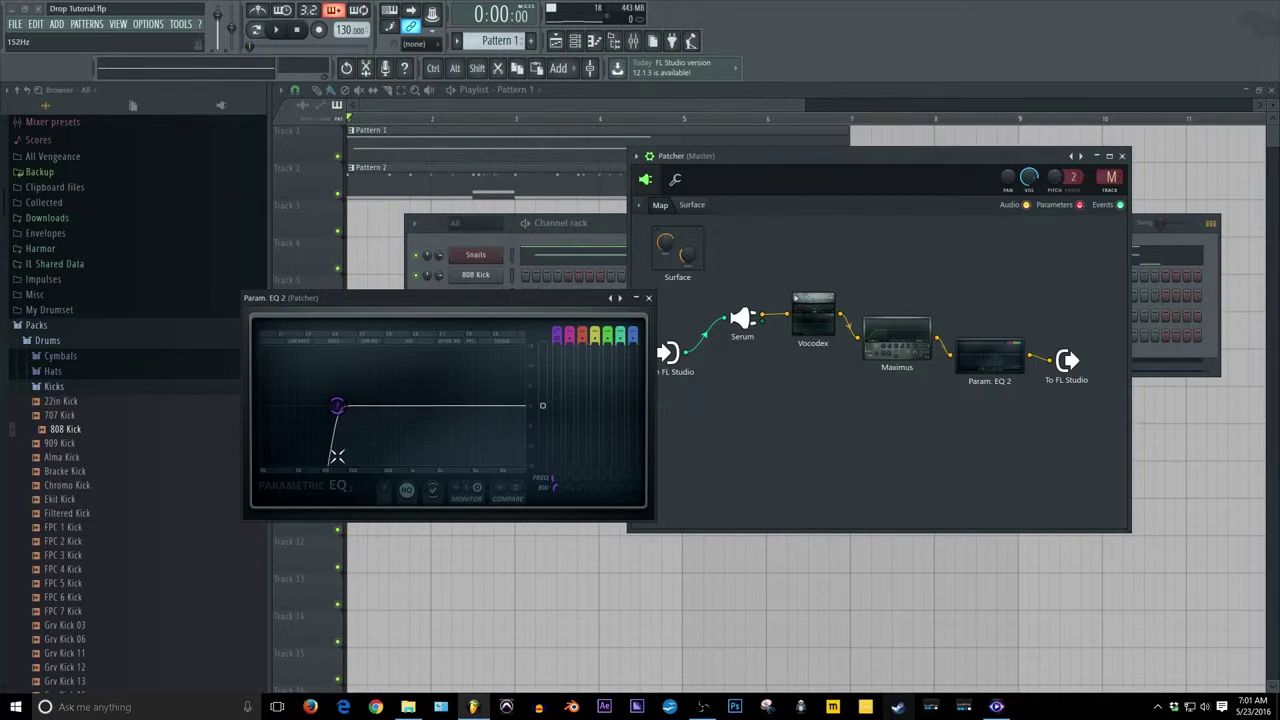
{"action": "left_click", "coordinate": [648, 298]}
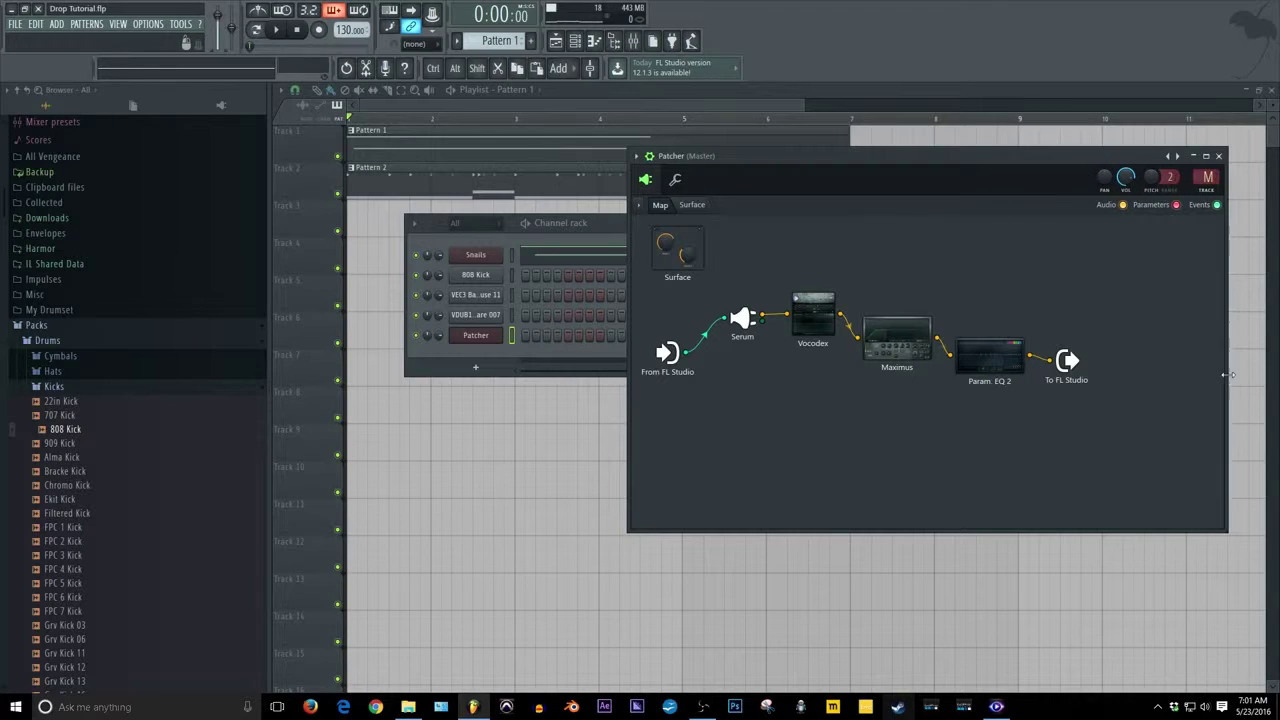
Step: Shift the To FL Studio output node right, glancing at the Snails reference patcher for comparison
{"action": "left_click_drag", "start_coordinate": [1078, 371], "coordinate": [1188, 362]}
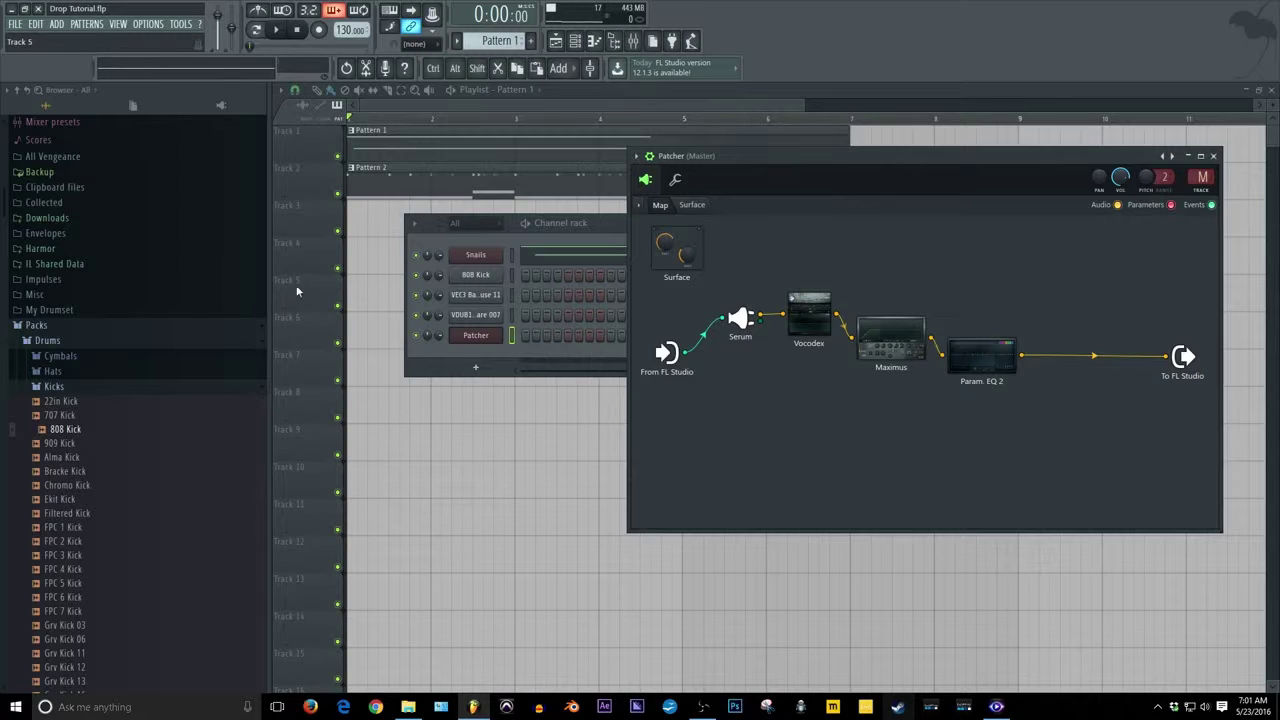
{"action": "left_click", "coordinate": [467, 256]}
{"action": "left_click", "coordinate": [482, 335]}
Step: Add Fruity Reeverb 2 after Param. EQ 2 with the Large Hall preset and position its node
{"action": "key", "text": "Tab"}
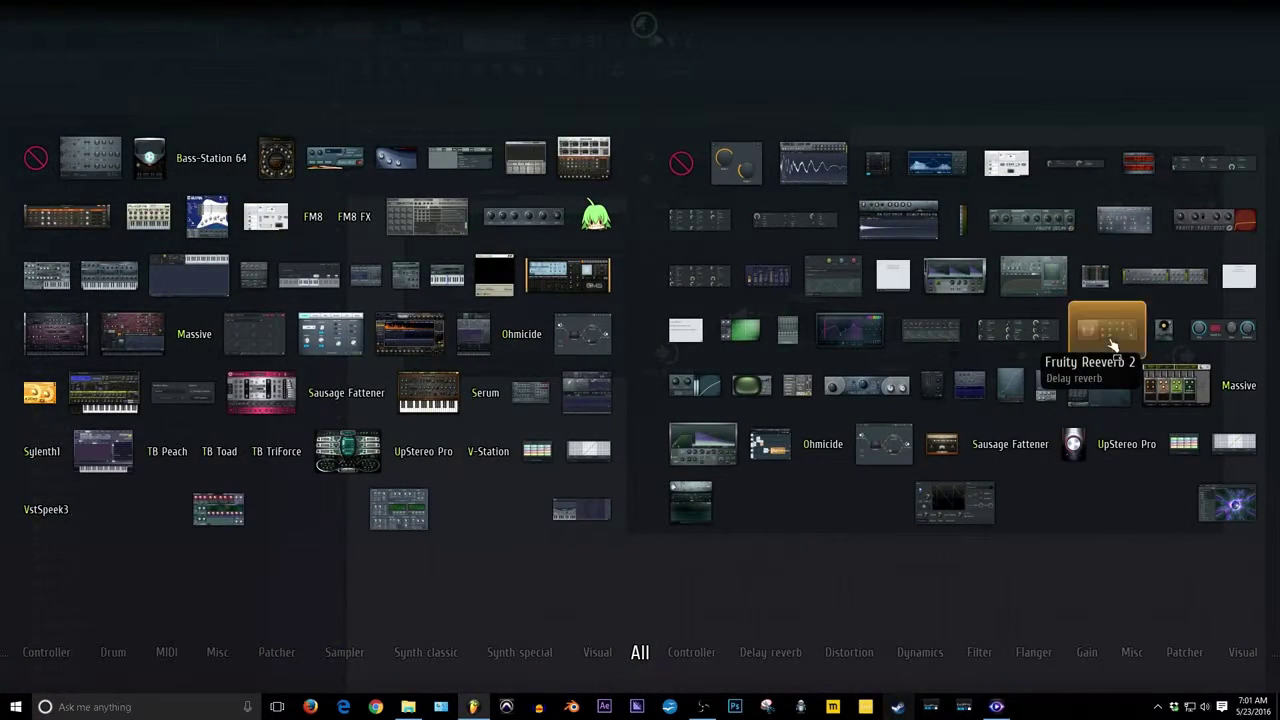
{"action": "left_click_drag", "start_coordinate": [1100, 383], "coordinate": [1072, 375]}
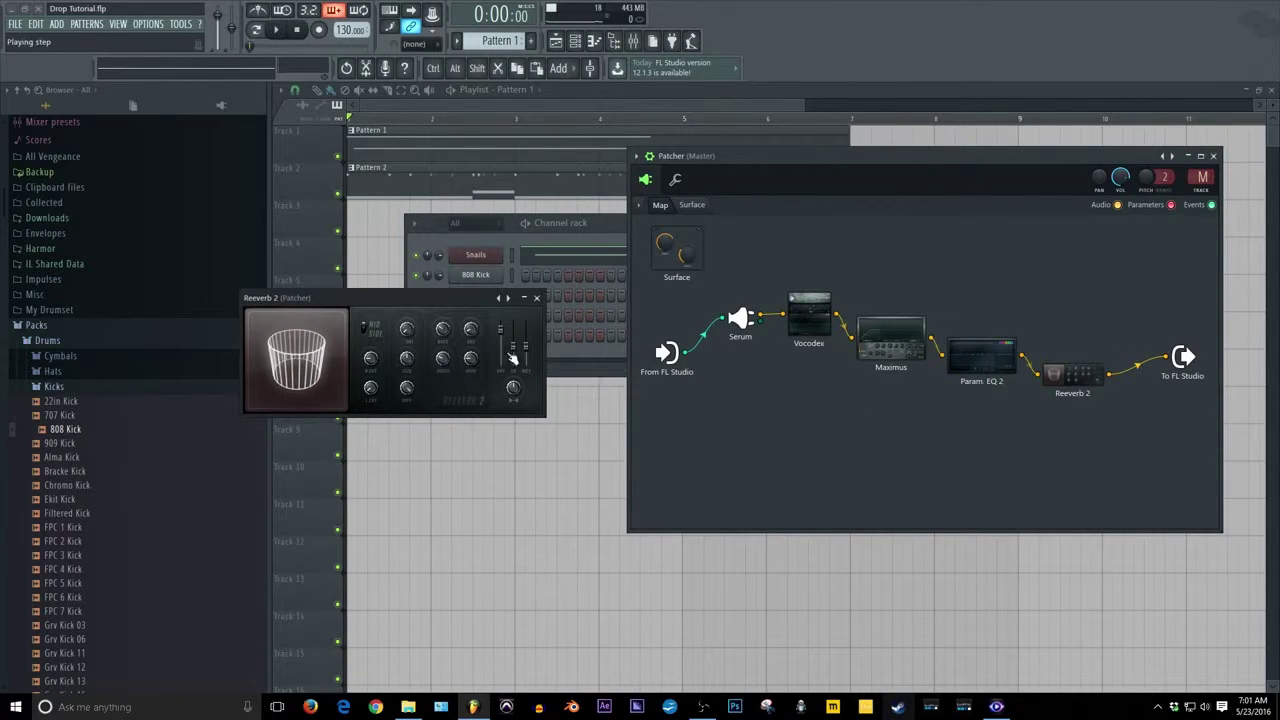
{"action": "left_click", "coordinate": [507, 298]}
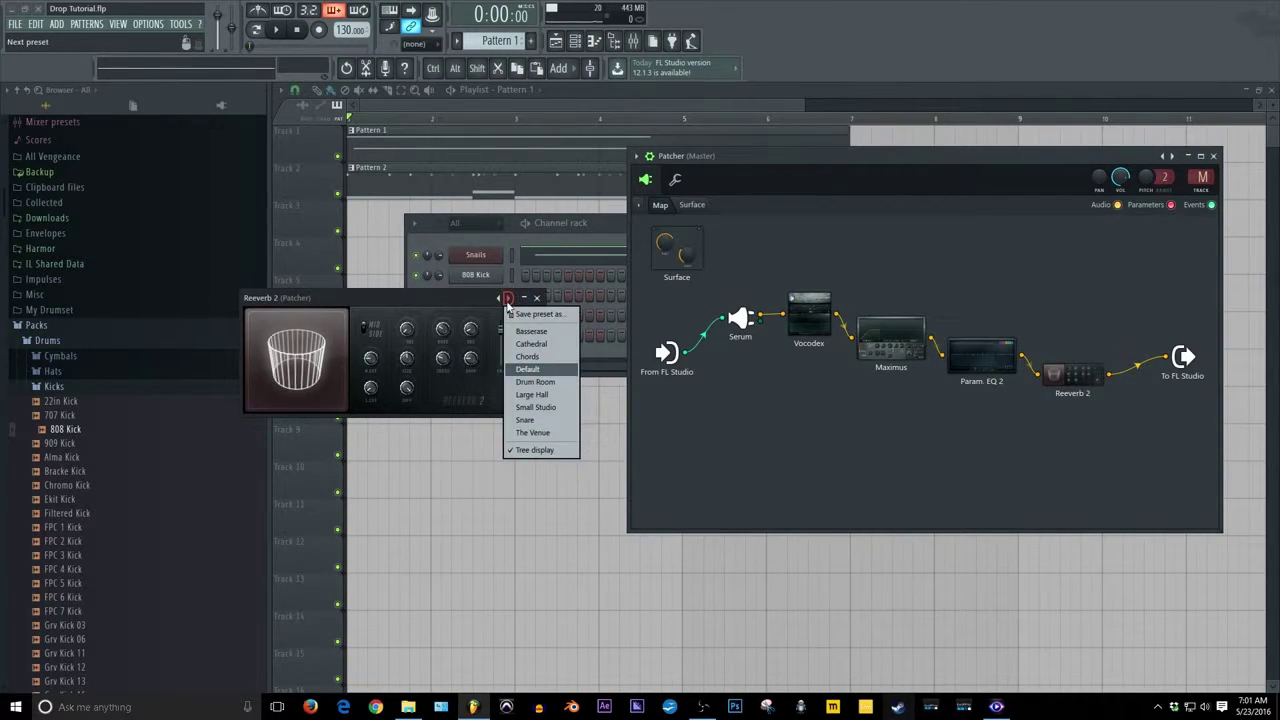
{"action": "left_click", "coordinate": [546, 396]}
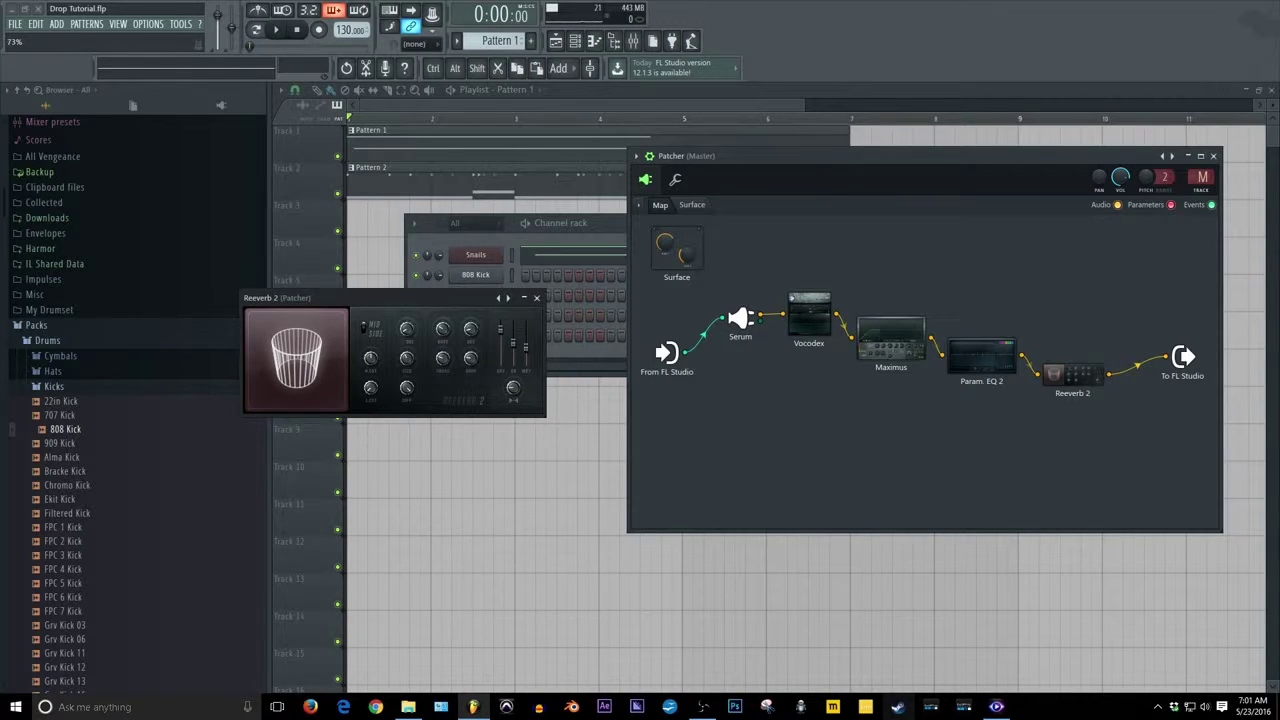
{"action": "left_click", "coordinate": [536, 297]}
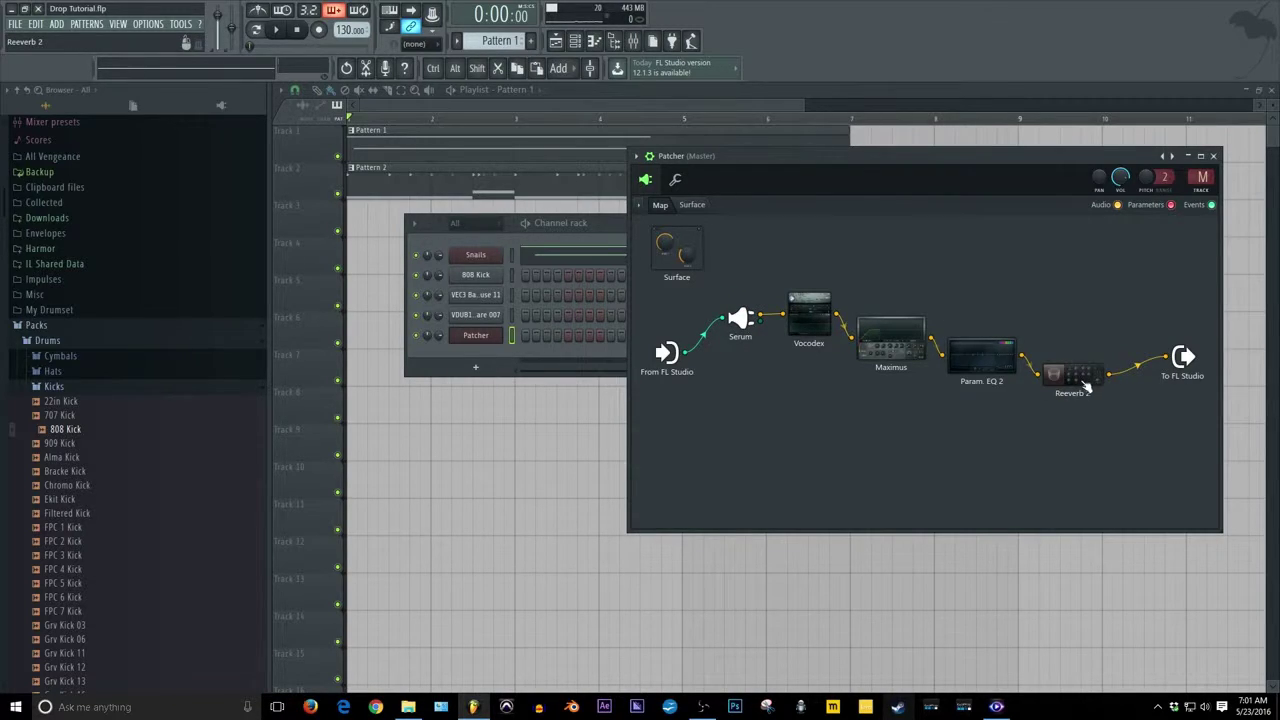
{"action": "left_click_drag", "start_coordinate": [1086, 388], "coordinate": [1108, 365]}
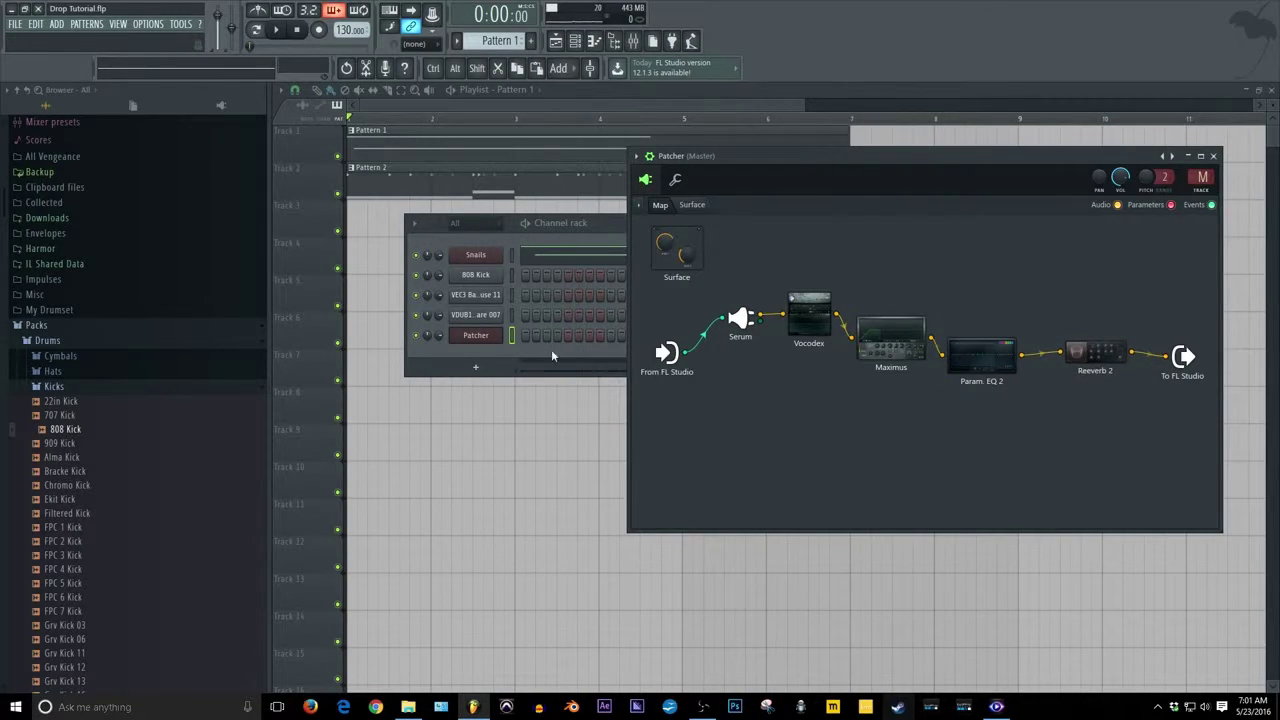
Step: Preview the F#2 note in the Snails reference channel's piano roll
{"action": "left_click", "coordinate": [499, 257]}
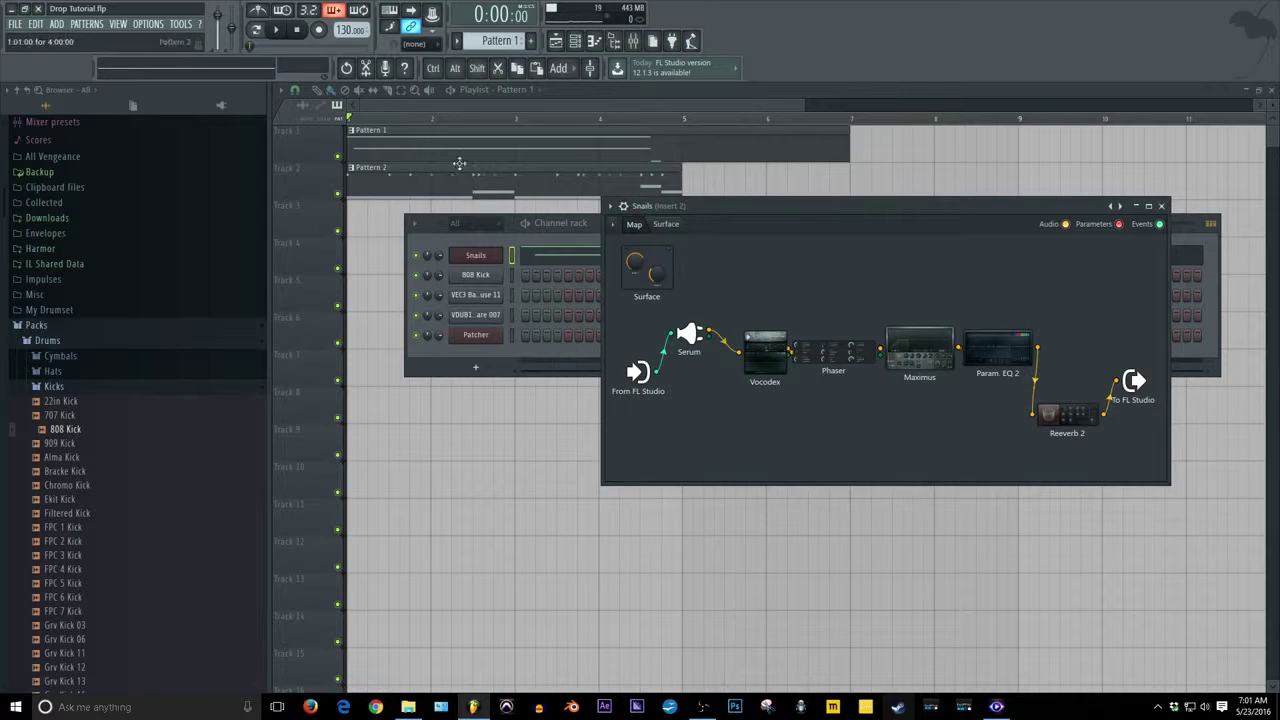
{"action": "left_click", "coordinate": [531, 261]}
{"action": "scroll", "coordinate": [394, 414], "scroll_direction": "down", "scroll_amount": 3}
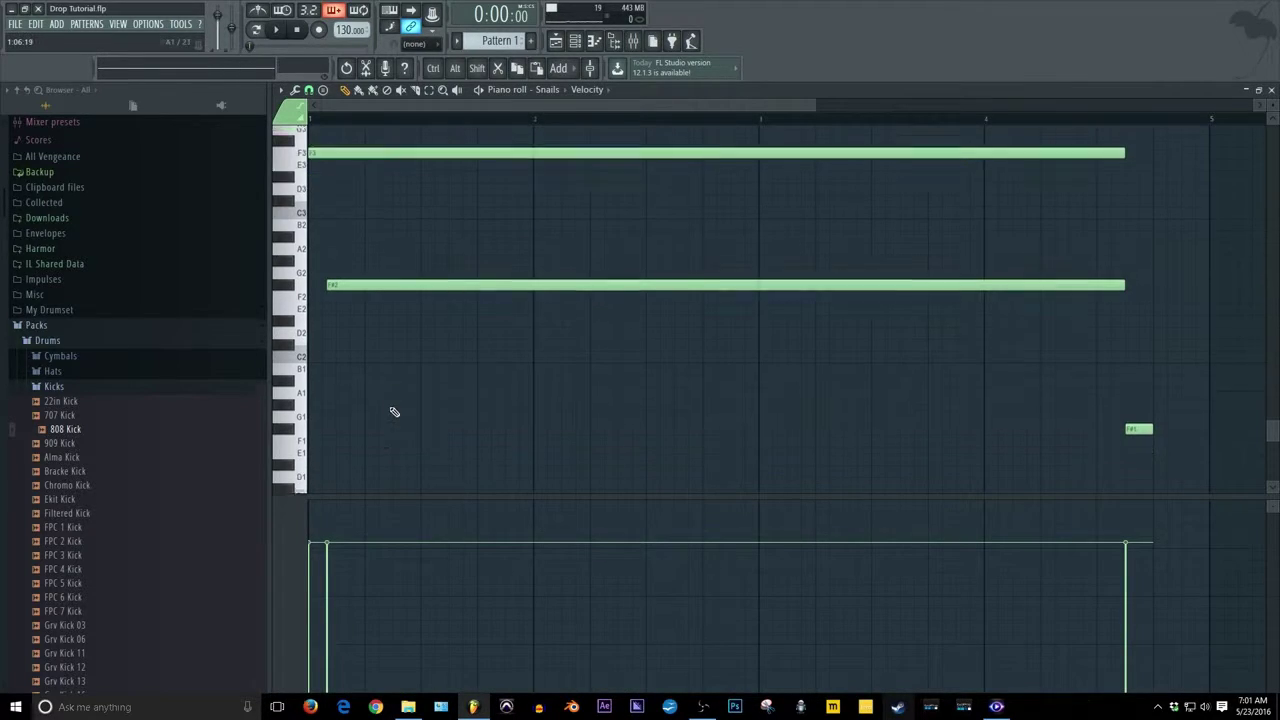
{"action": "left_click", "coordinate": [287, 270]}
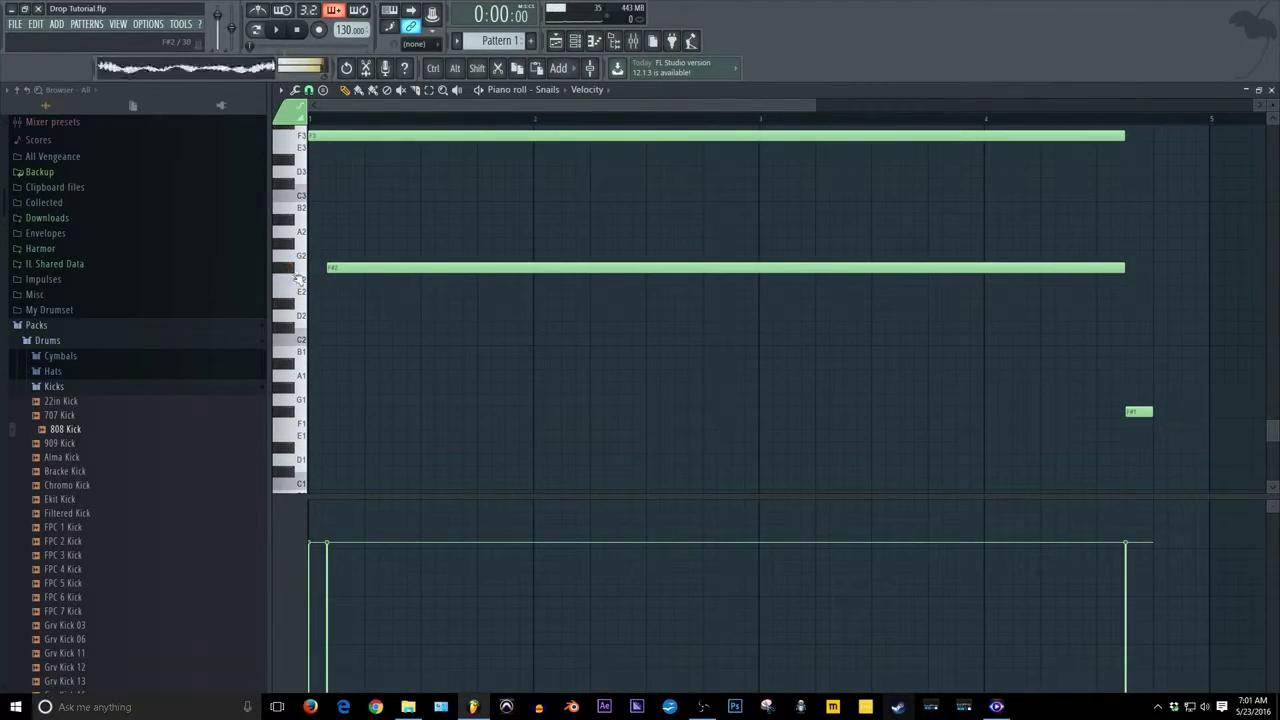
{"action": "key", "text": "F7"}
Step: Preview the F3 and F#2 notes in the Patcher channel's piano roll, then close it
{"action": "right_click", "coordinate": [500, 334]}
{"action": "left_click", "coordinate": [529, 337]}
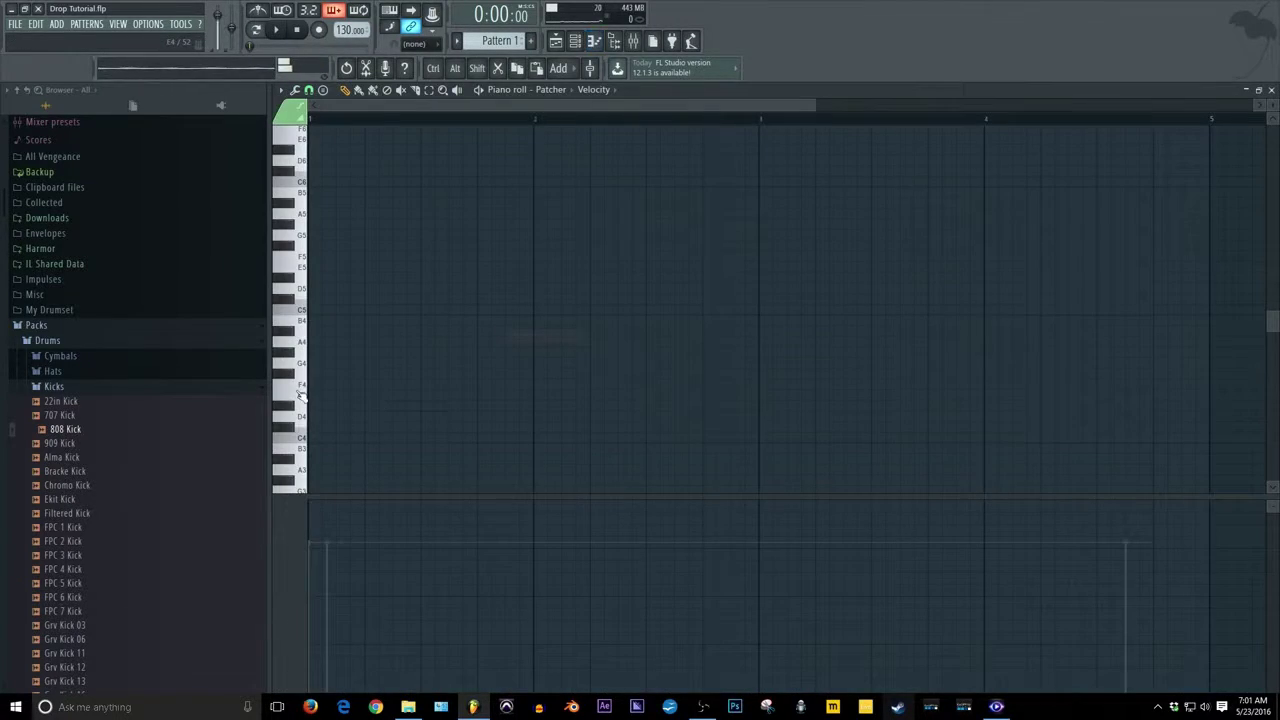
{"action": "scroll", "coordinate": [297, 380], "scroll_direction": "down", "scroll_amount": 5}
{"action": "left_click", "coordinate": [296, 352]}
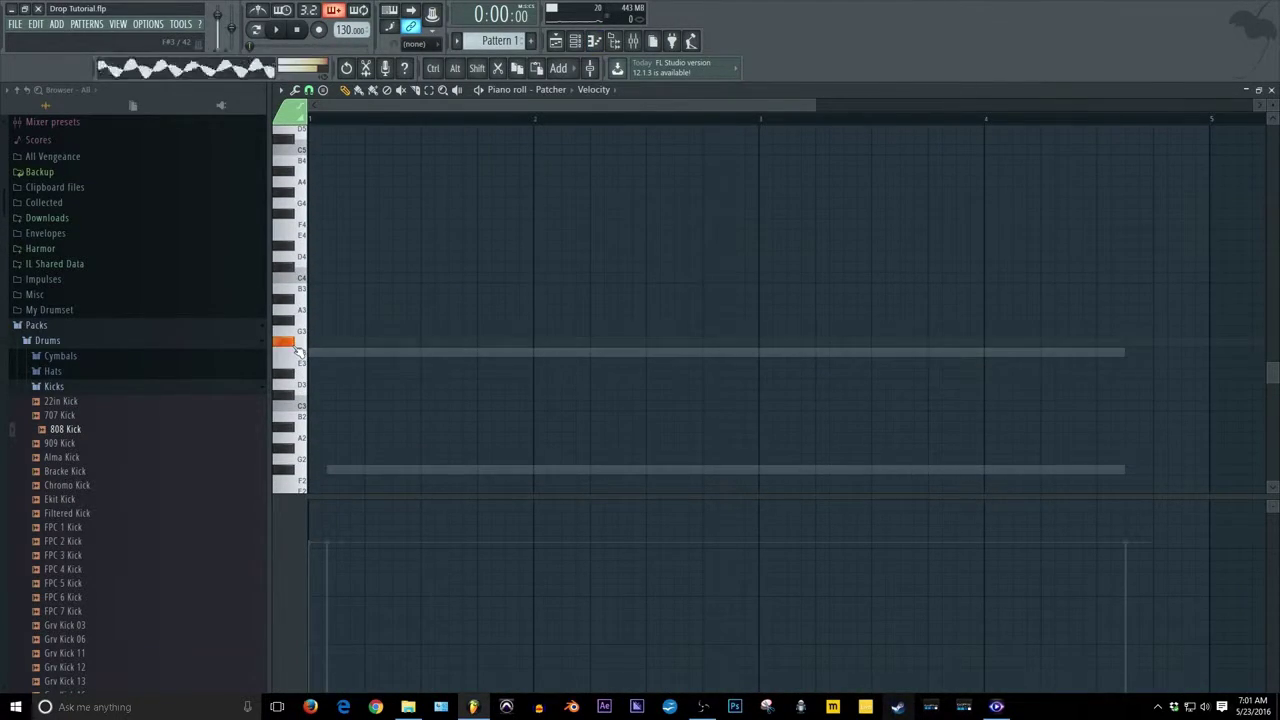
{"action": "left_click", "coordinate": [292, 470]}
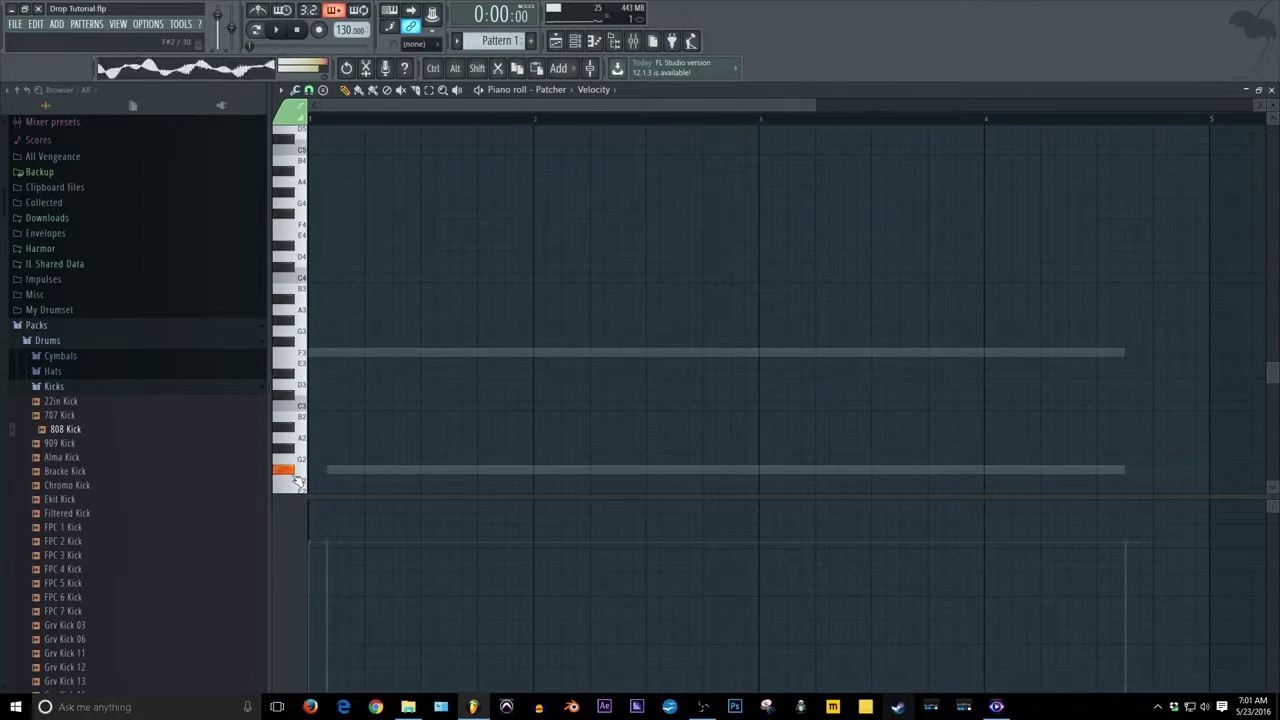
{"action": "scroll", "coordinate": [400, 435], "scroll_direction": "down", "scroll_amount": 2}
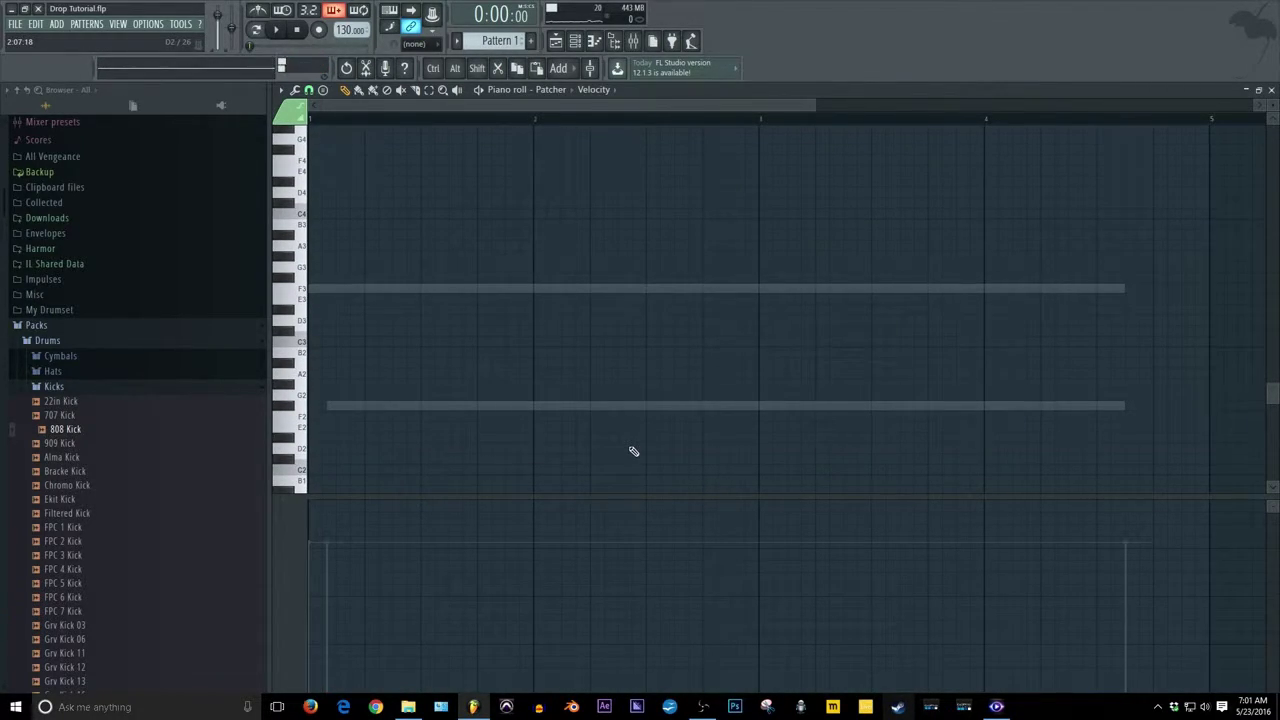
{"action": "key", "text": "Escape"}
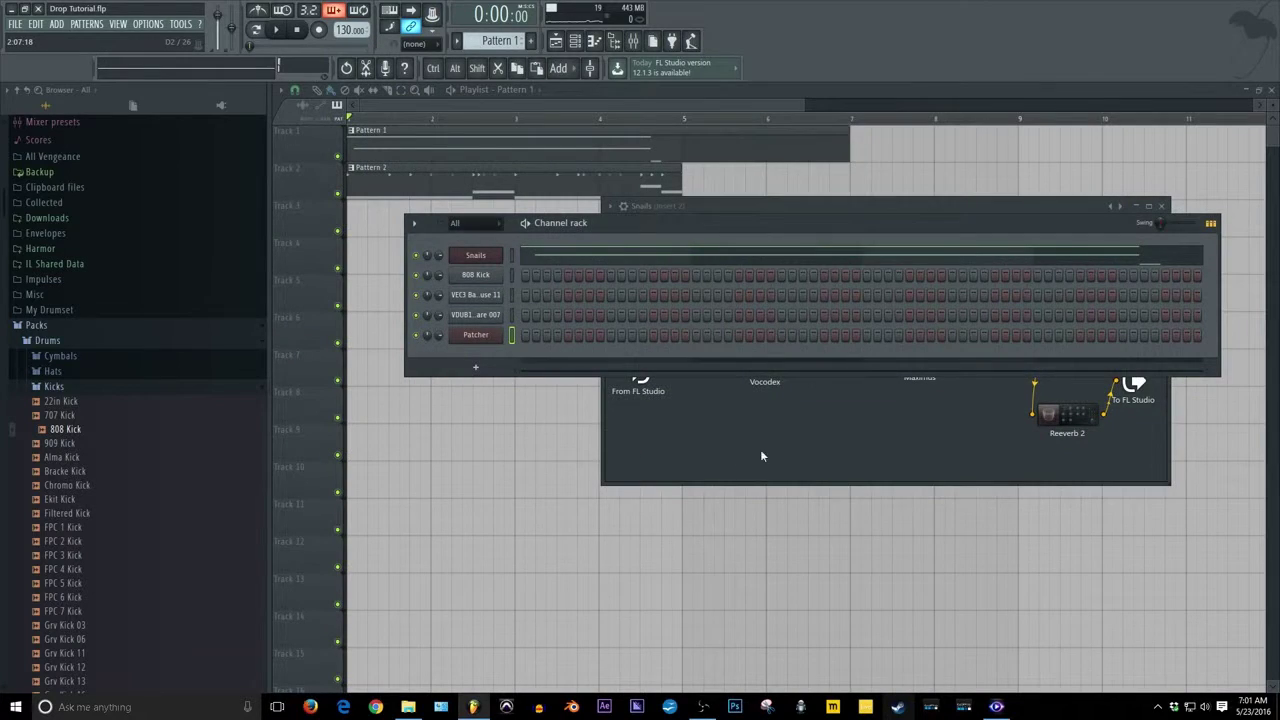
Step: Raise the Snails patcher window, toggling it off and on to show Serum through Reeverb 2
{"action": "left_click", "coordinate": [1038, 208]}
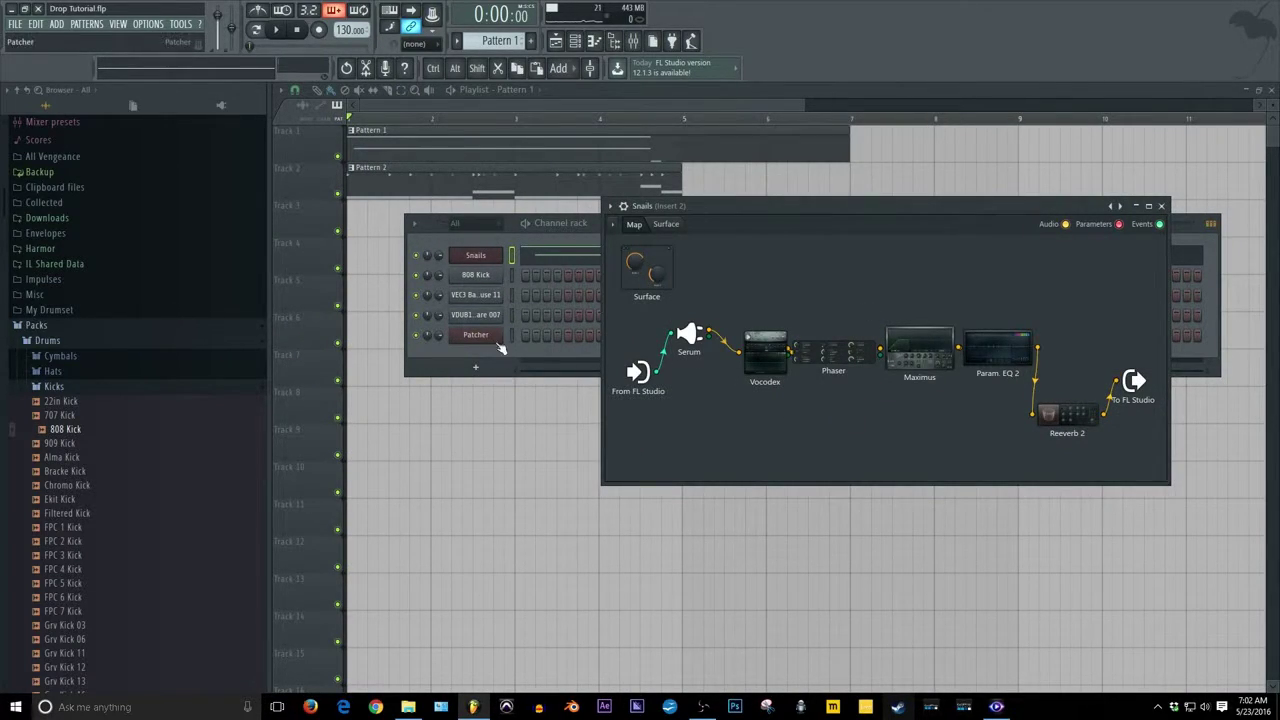
{"action": "left_click", "coordinate": [498, 256]}
{"action": "left_click", "coordinate": [498, 256]}
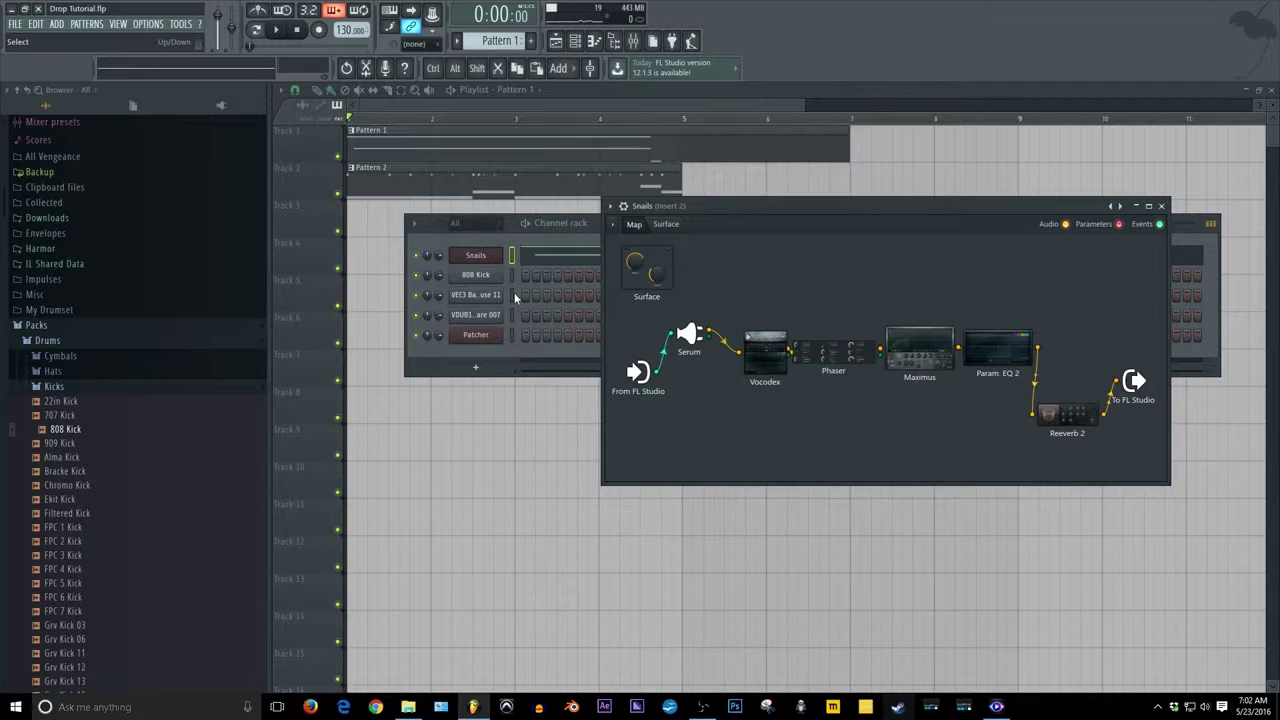